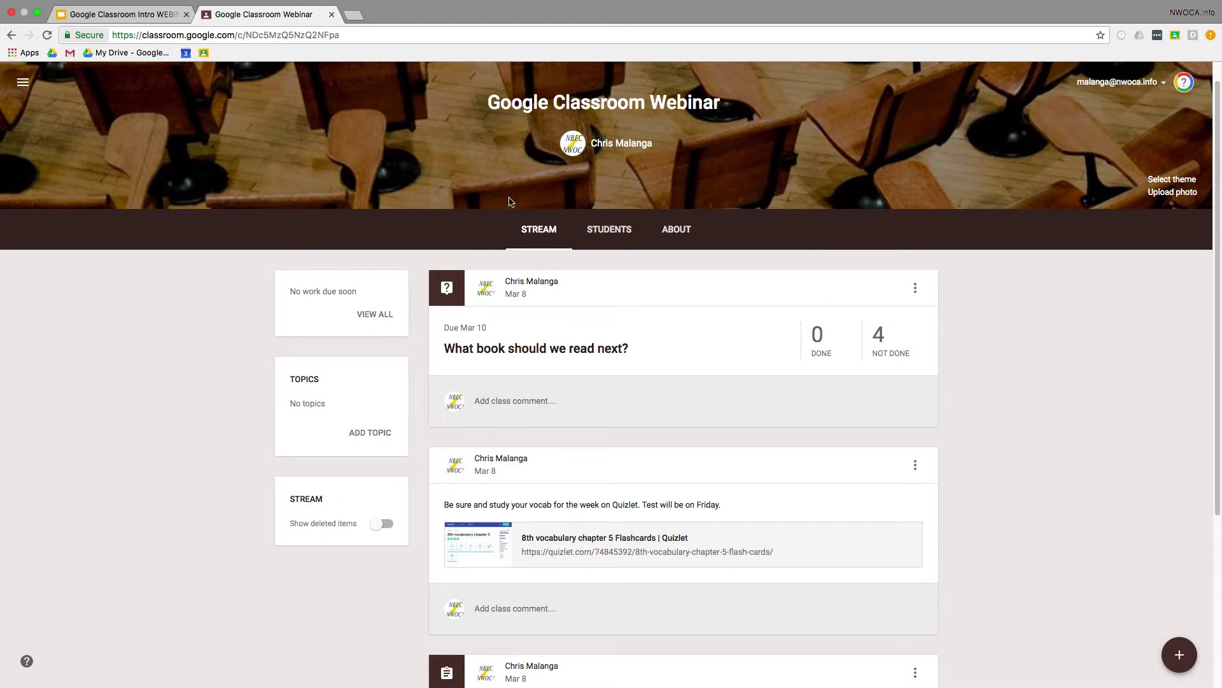
{"action": "left_click", "coordinate": [624, 230]}
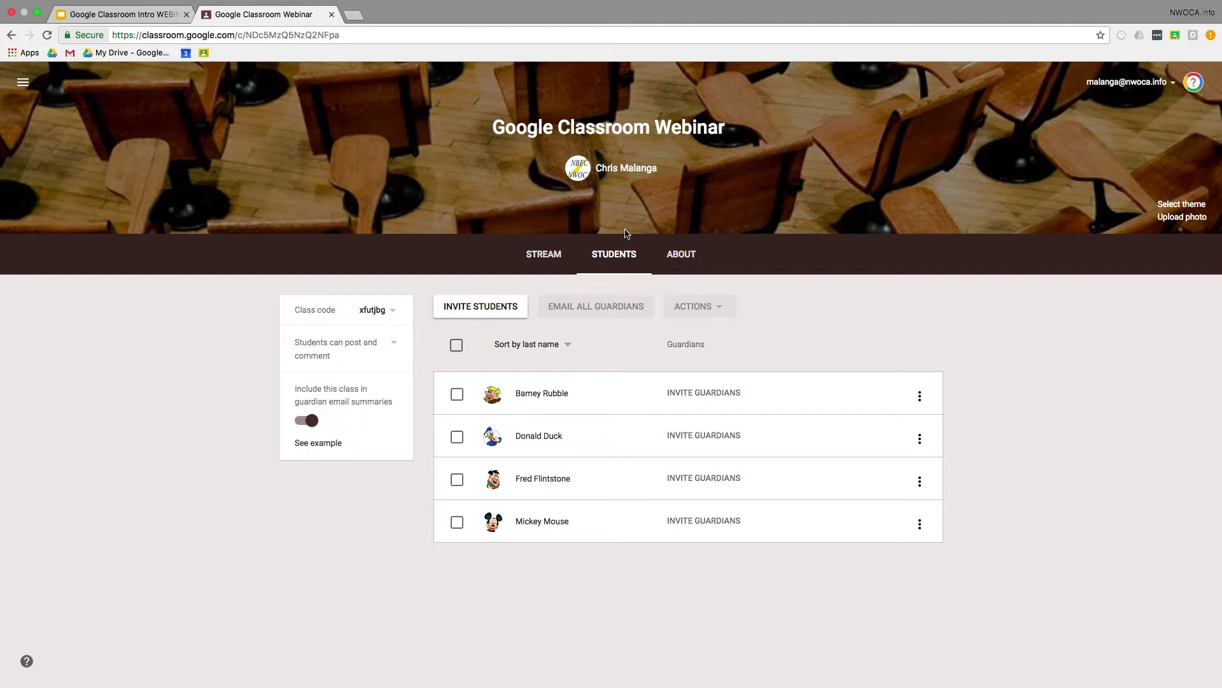
{"action": "left_click", "coordinate": [677, 259]}
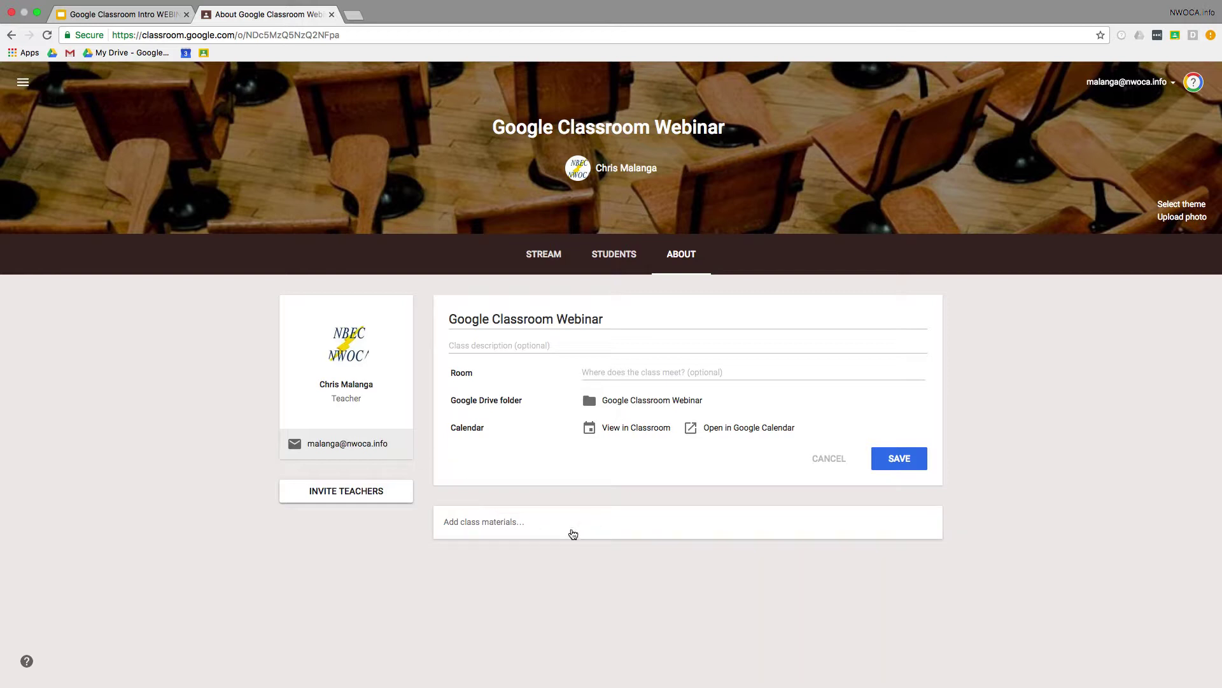
{"action": "left_click", "coordinate": [554, 256]}
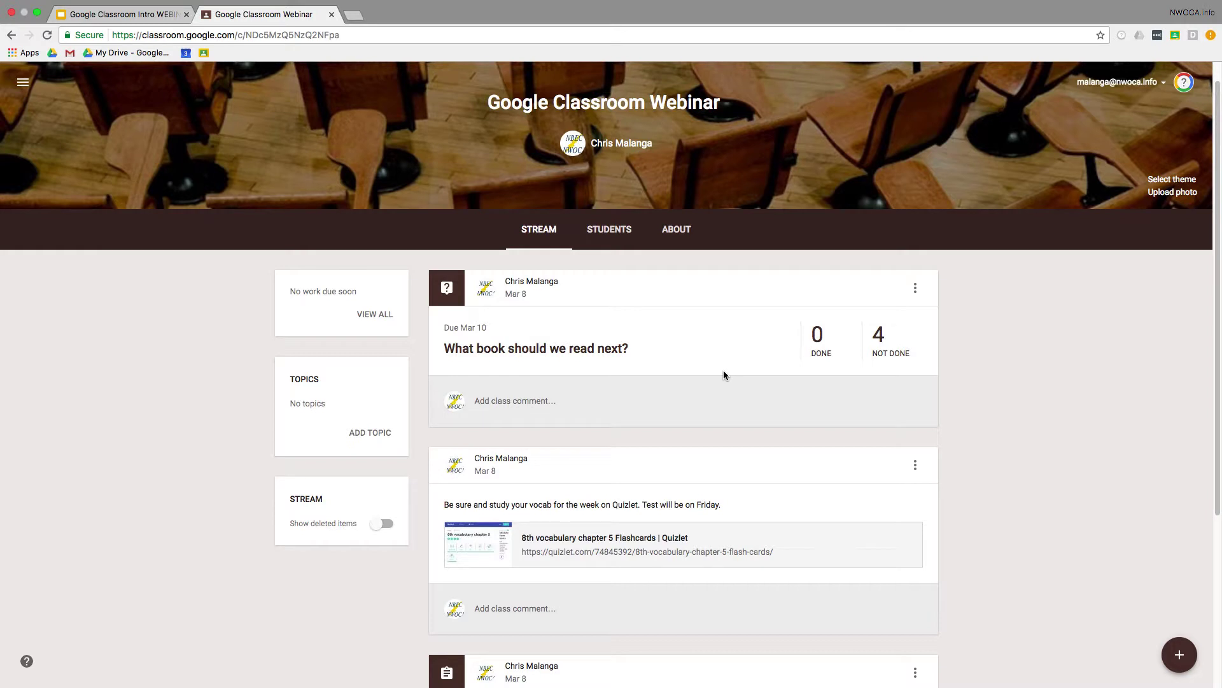
{"action": "scroll", "coordinate": [724, 374], "scroll_direction": "down", "scroll_amount": 1}
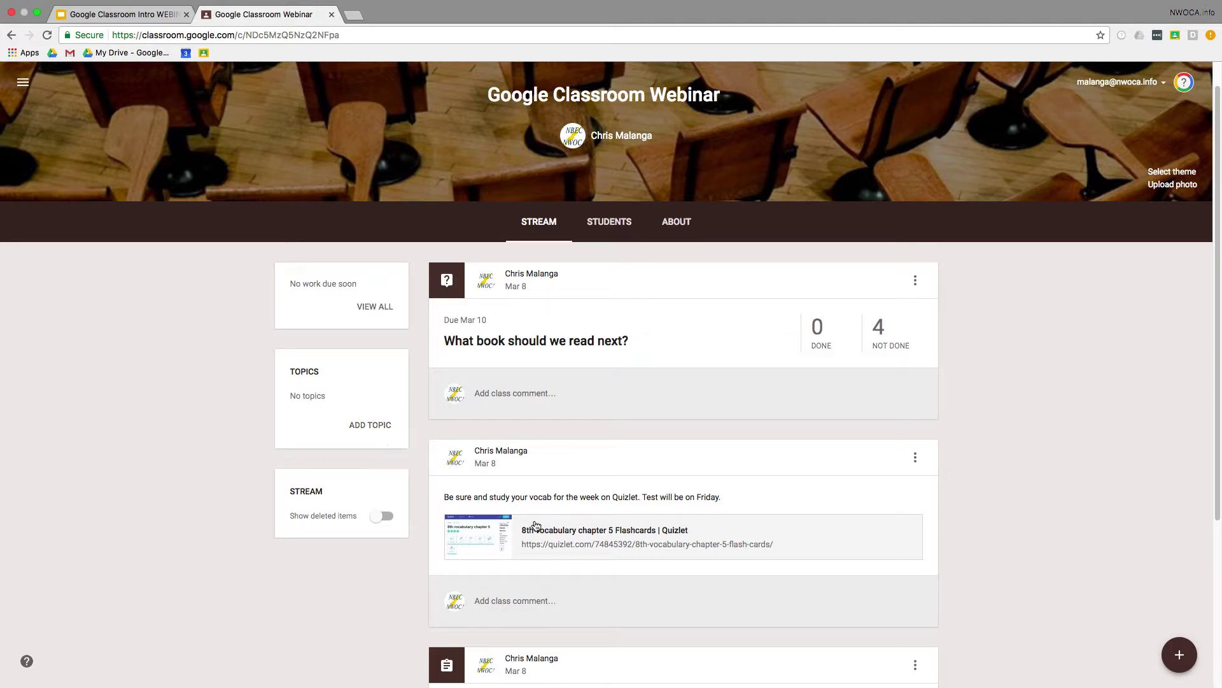
{"action": "scroll", "coordinate": [757, 522], "scroll_direction": "down", "scroll_amount": 1}
{"action": "scroll", "coordinate": [757, 520], "scroll_direction": "down", "scroll_amount": 5}
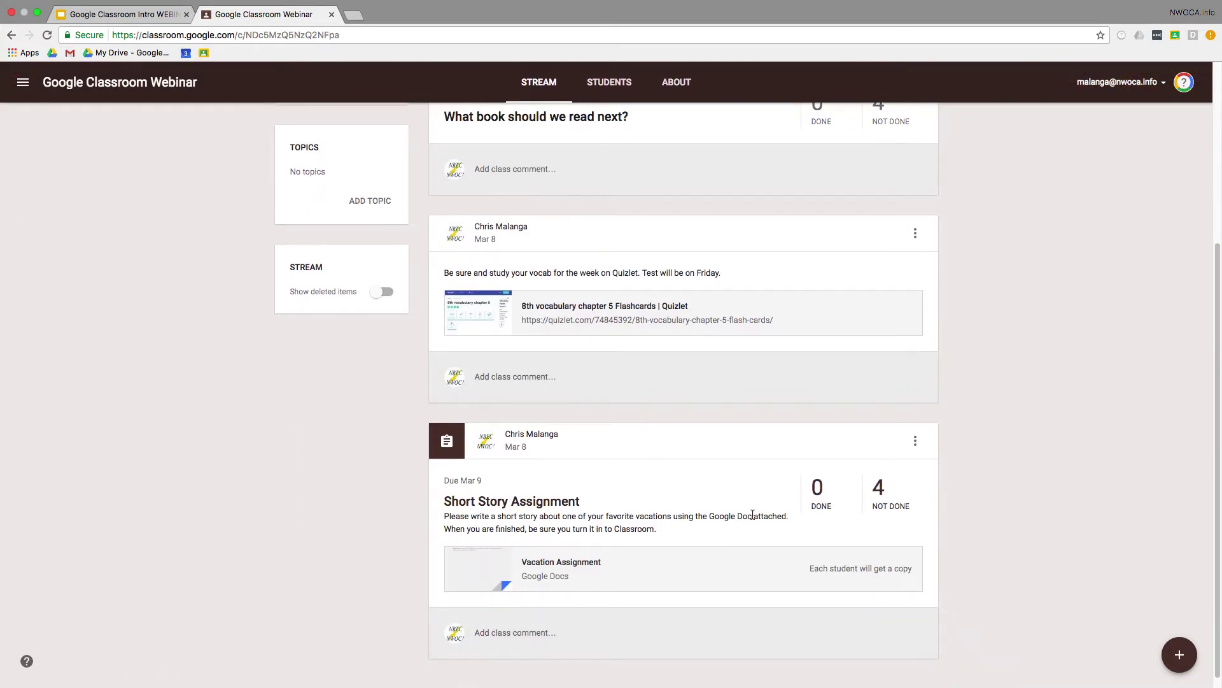
{"action": "scroll", "coordinate": [753, 517], "scroll_direction": "up", "scroll_amount": 8}
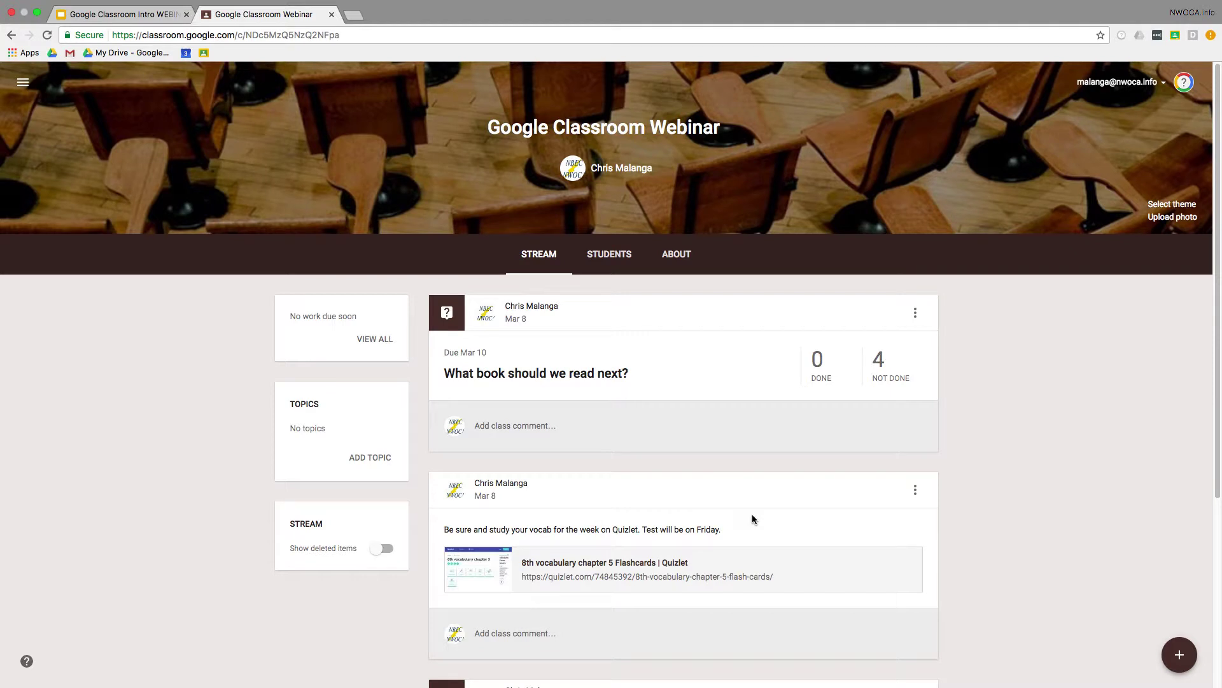
{"action": "scroll", "coordinate": [752, 517], "scroll_direction": "down", "scroll_amount": 1}
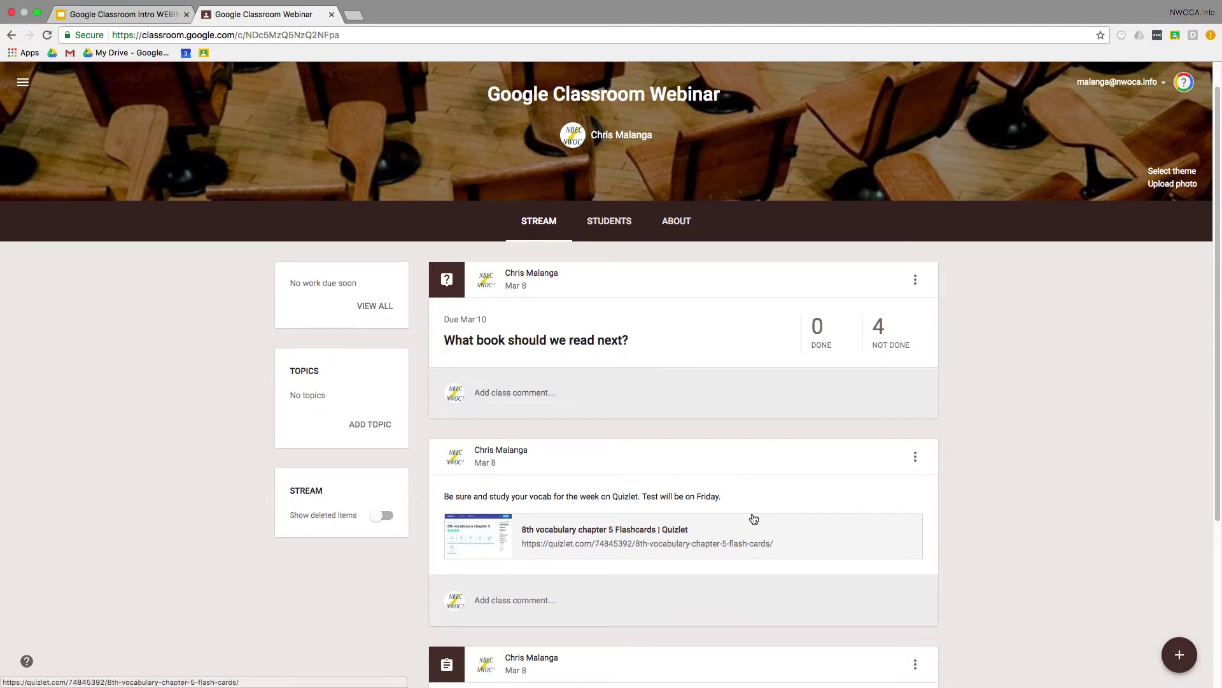
{"action": "scroll", "coordinate": [753, 519], "scroll_direction": "down", "scroll_amount": 4}
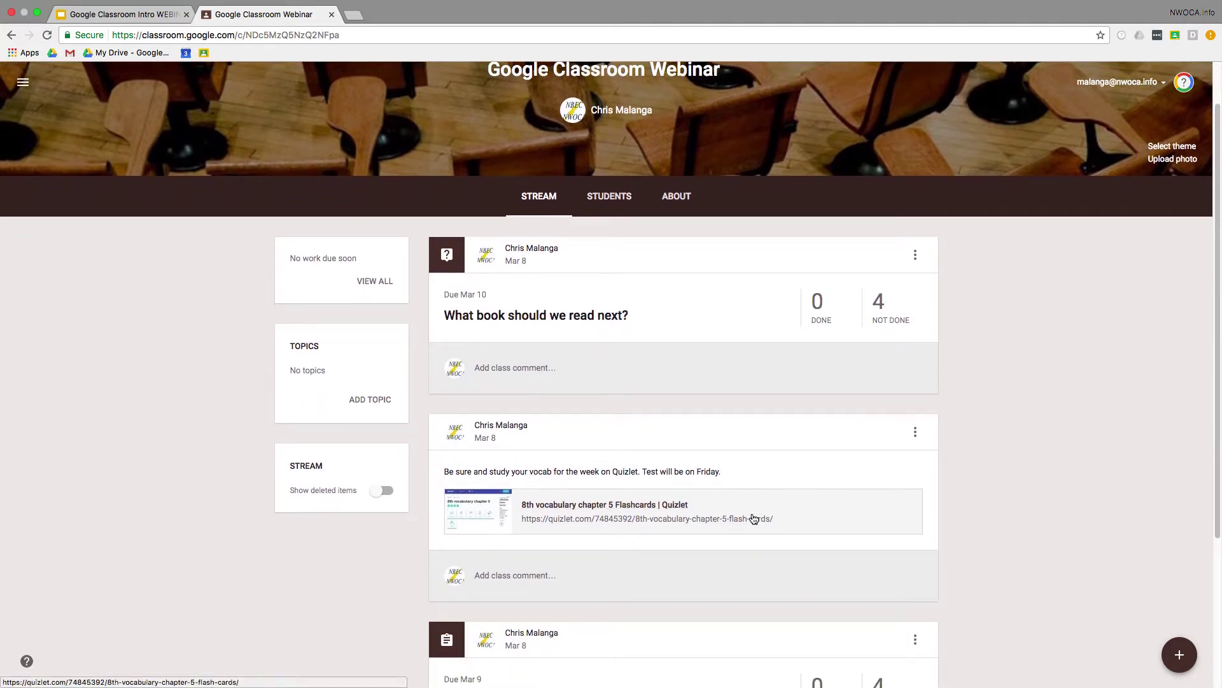
{"action": "scroll", "coordinate": [751, 513], "scroll_direction": "down", "scroll_amount": 2}
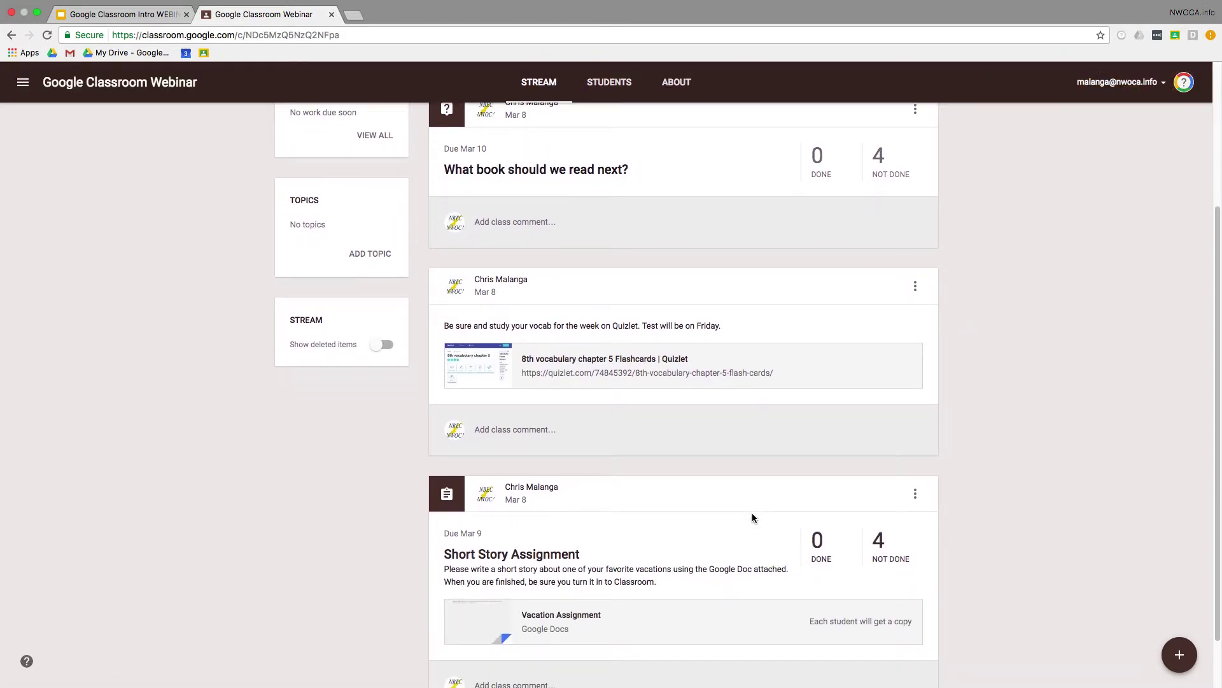
{"action": "scroll", "coordinate": [752, 512], "scroll_direction": "up", "scroll_amount": 8}
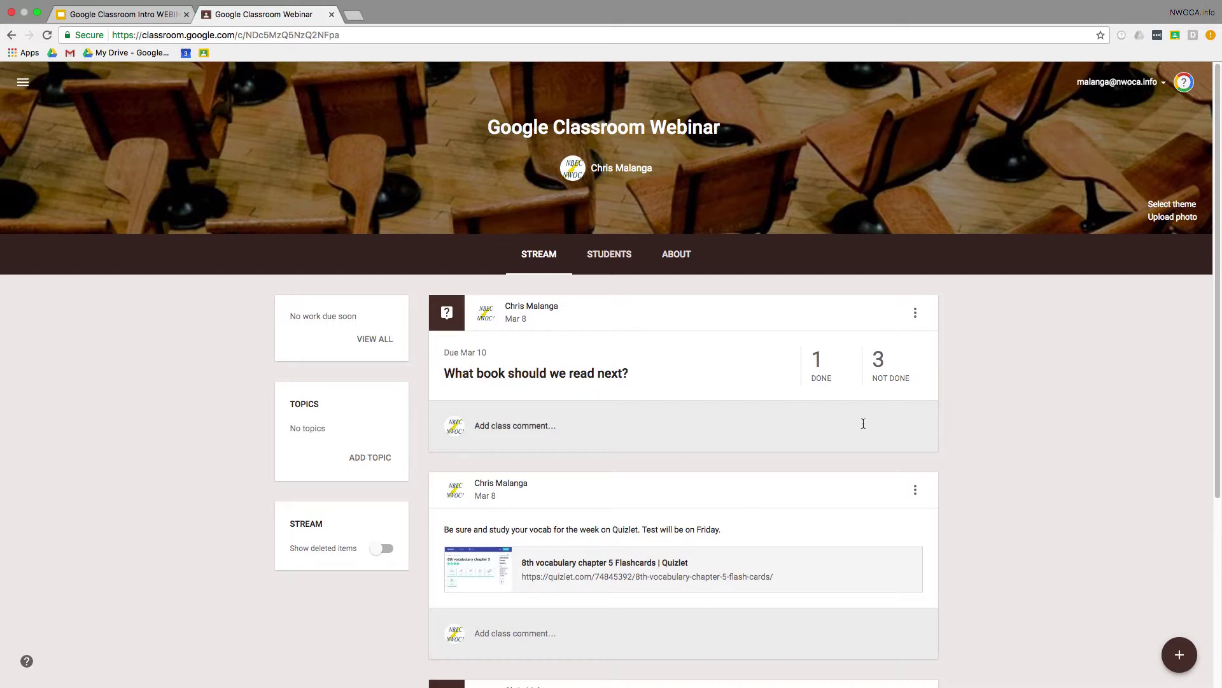
Step: From the book question's student answers, change its point value to Ungraded
{"action": "left_click", "coordinate": [561, 375]}
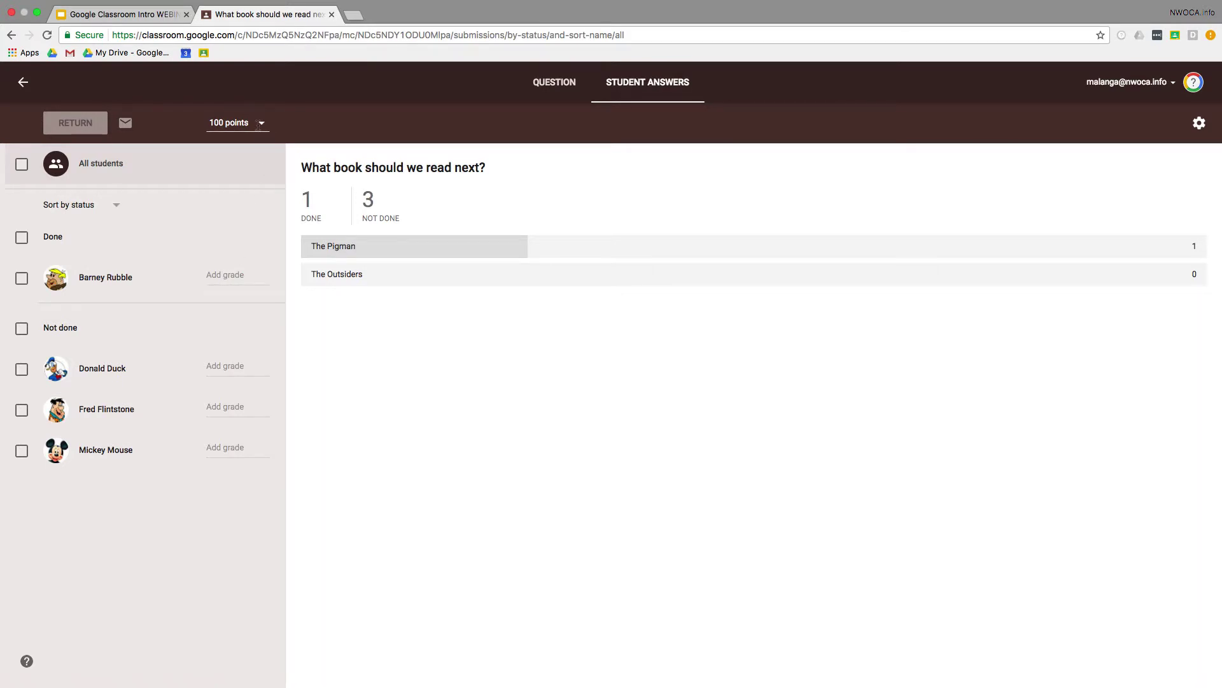
{"action": "left_click", "coordinate": [236, 122]}
{"action": "left_click", "coordinate": [245, 151]}
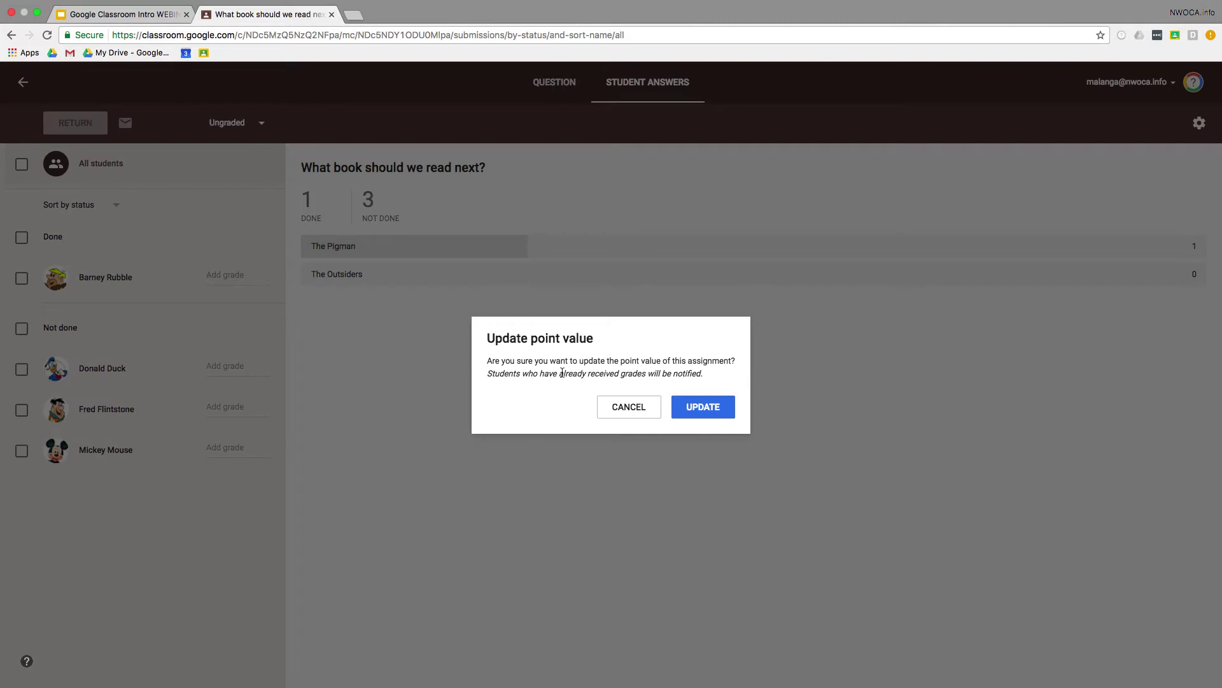
{"action": "left_click", "coordinate": [696, 416]}
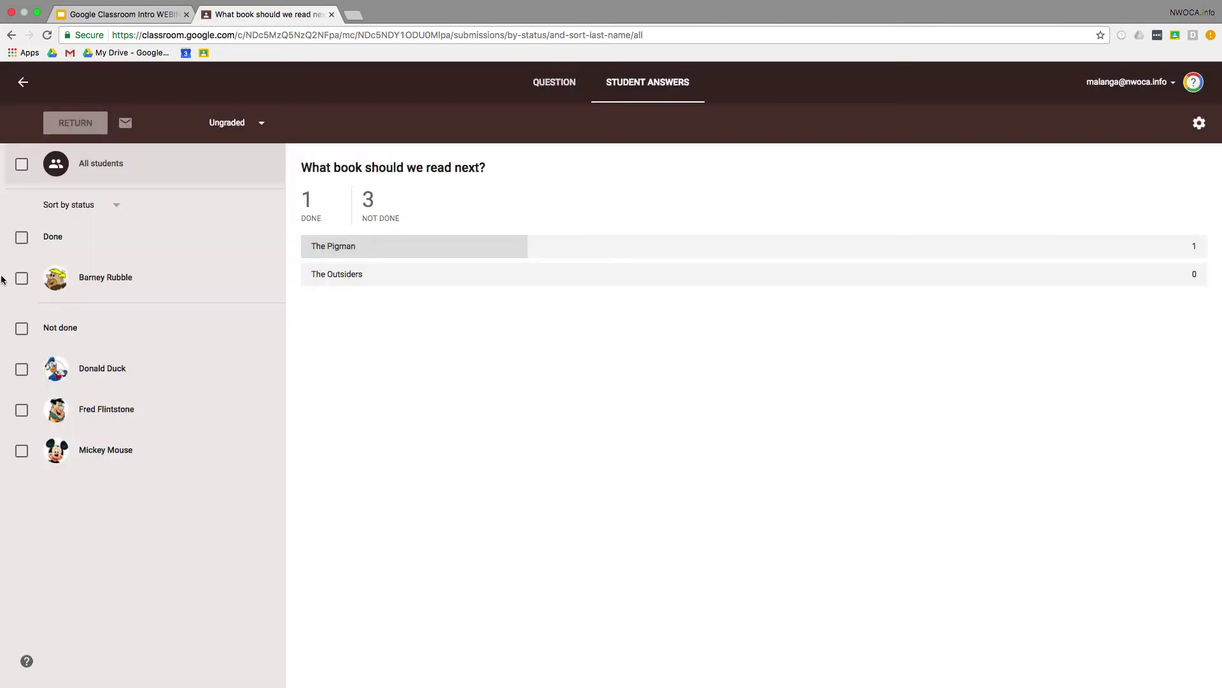
Step: Return the one student's answer with the private comment 'Thanks for your feedback.'
{"action": "left_click", "coordinate": [21, 280]}
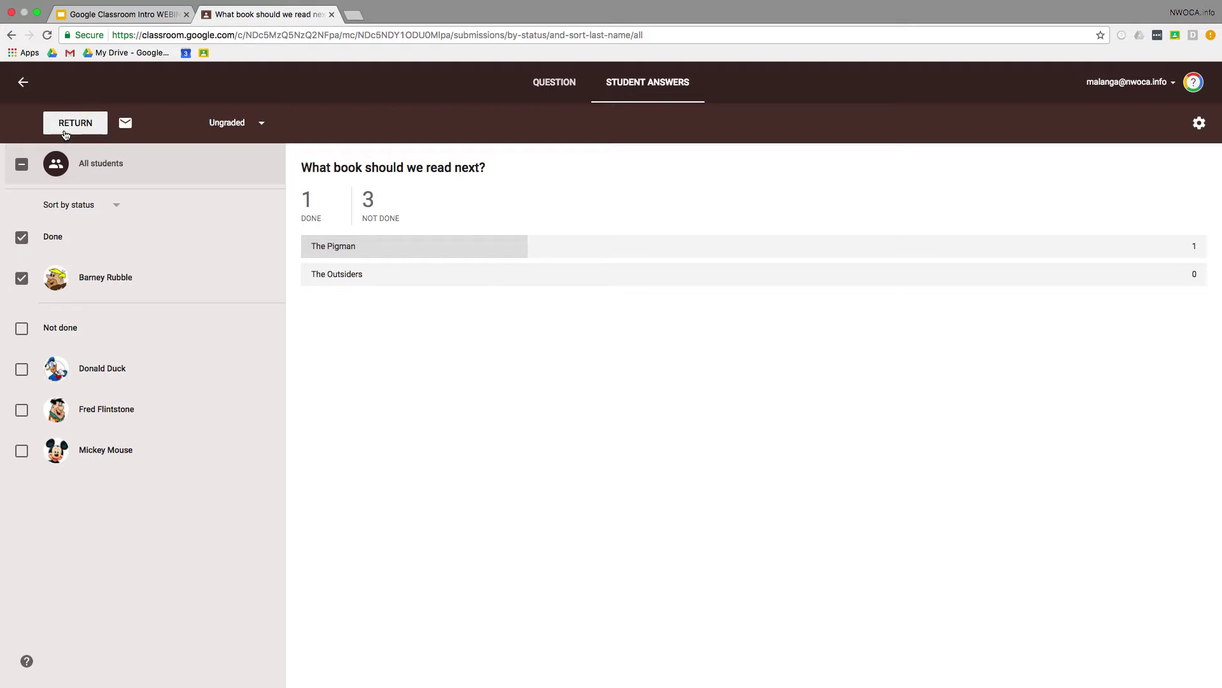
{"action": "left_click", "coordinate": [65, 134]}
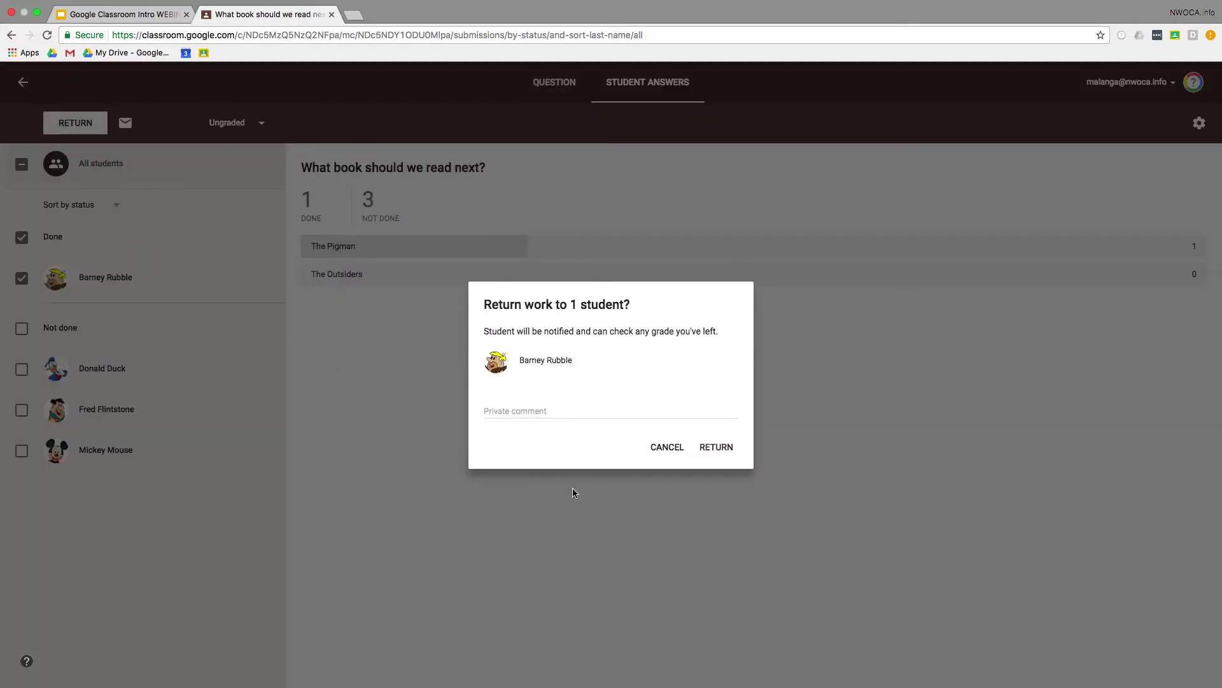
{"action": "left_click", "coordinate": [579, 408]}
{"action": "type", "text": "T"}
{"action": "key", "text": "BackSpace"}
{"action": "type", "text": "Thanks for you"}
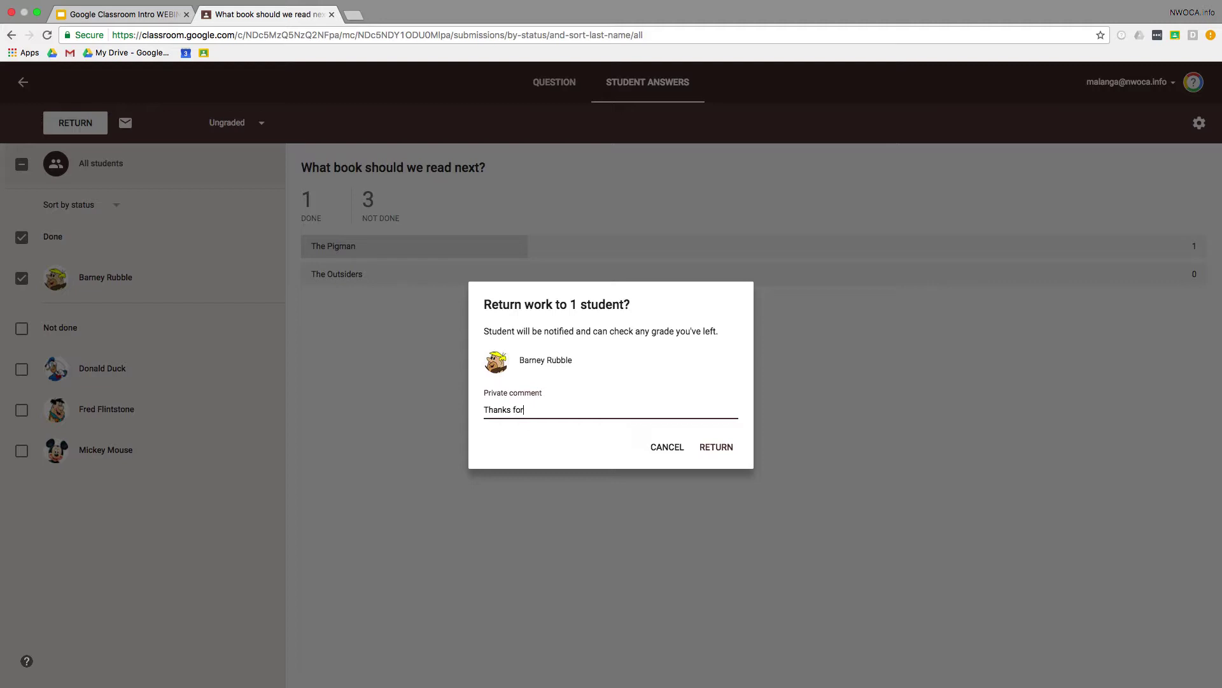
{"action": "type", "text": "r feedback."}
{"action": "left_click", "coordinate": [710, 447]}
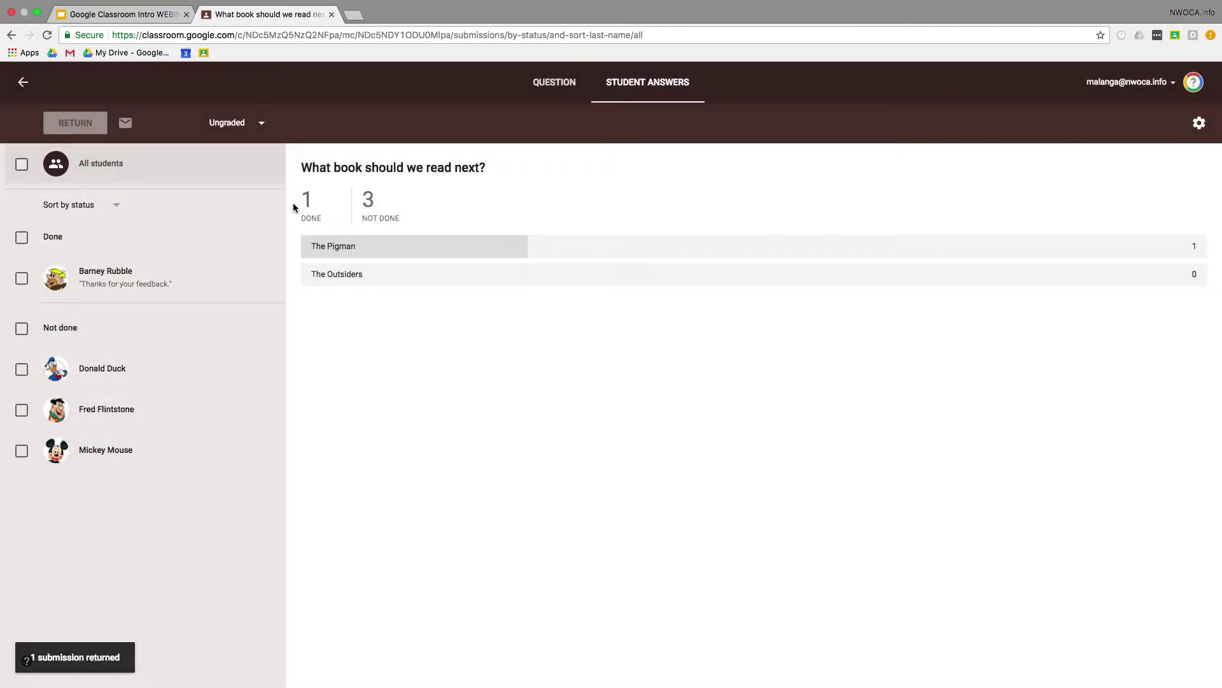
Step: Back on the class stream, open the announcement's linked Quizlet flashcard set
{"action": "left_click", "coordinate": [23, 86]}
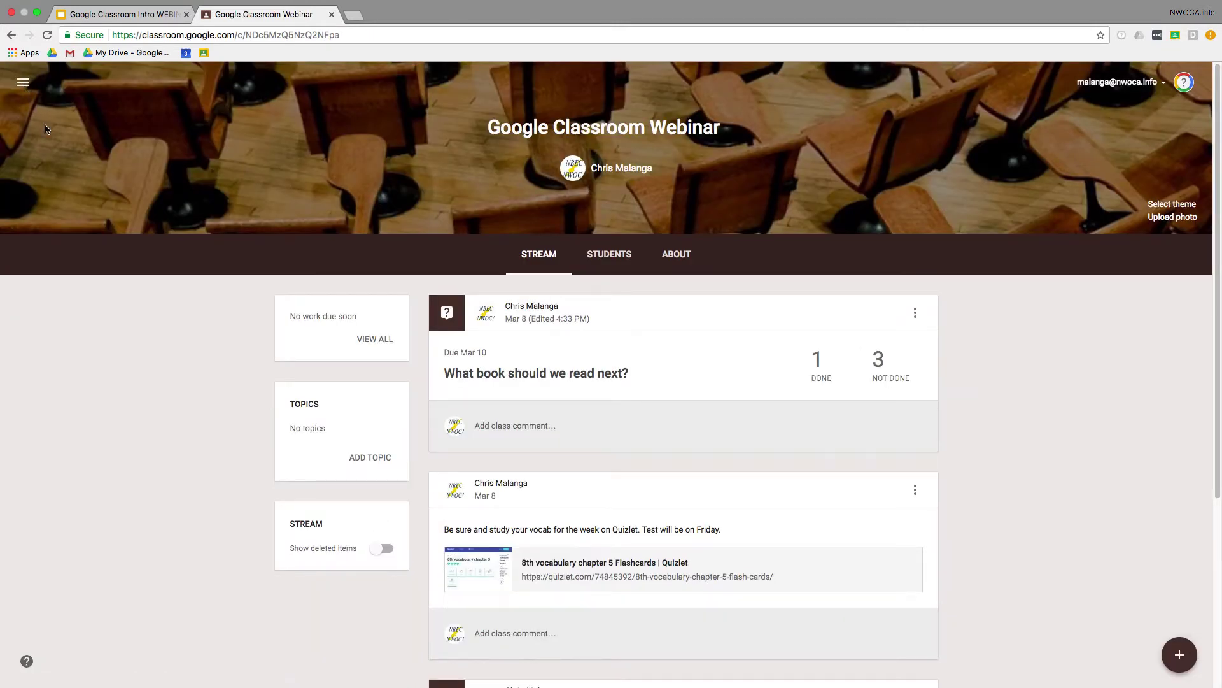
{"action": "scroll", "coordinate": [701, 525], "scroll_direction": "down", "scroll_amount": 1}
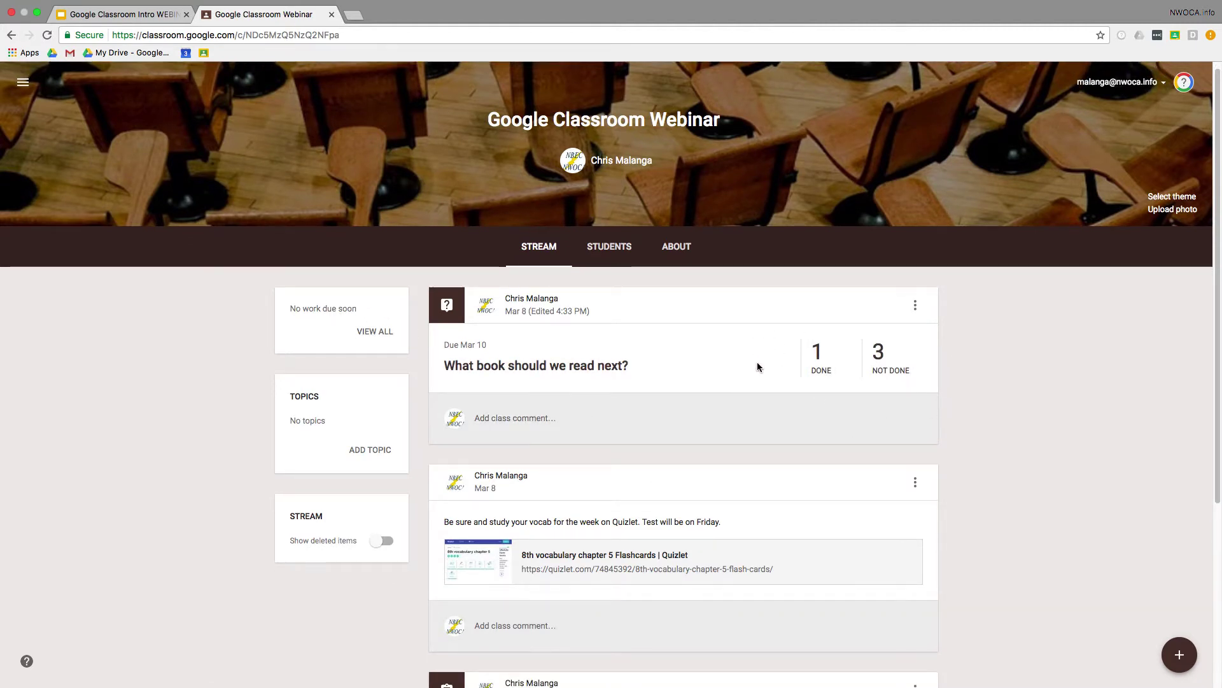
{"action": "scroll", "coordinate": [757, 361], "scroll_direction": "down", "scroll_amount": 3}
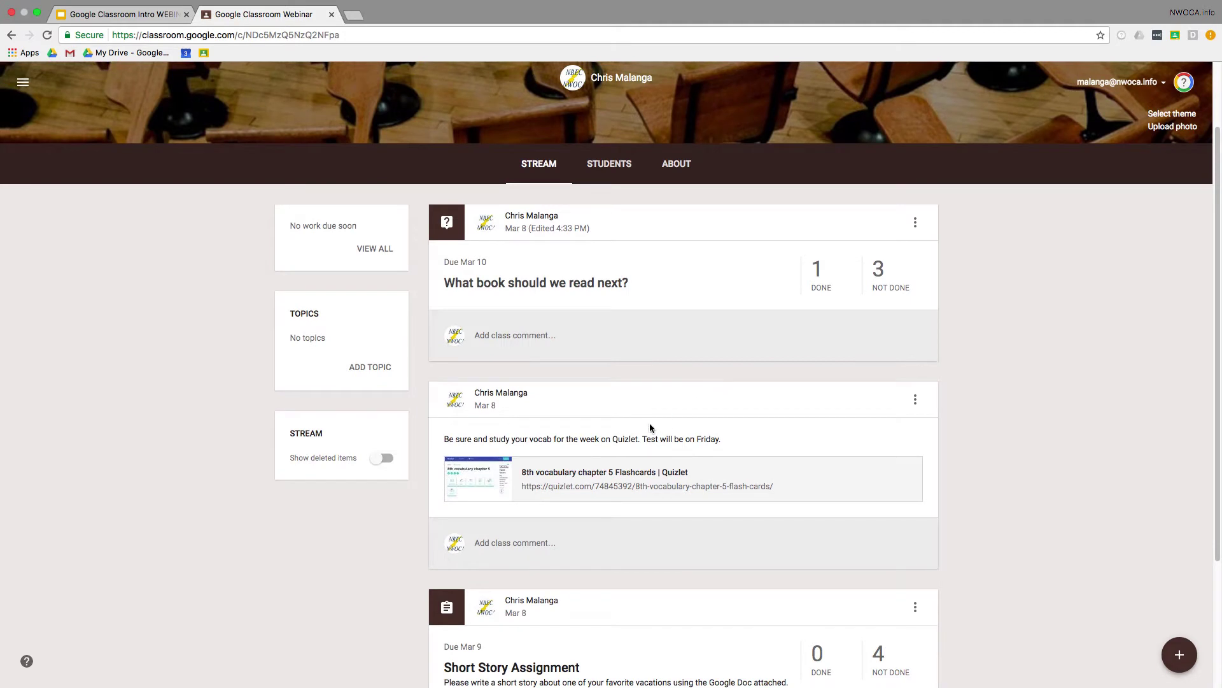
{"action": "scroll", "coordinate": [650, 423], "scroll_direction": "down", "scroll_amount": 1}
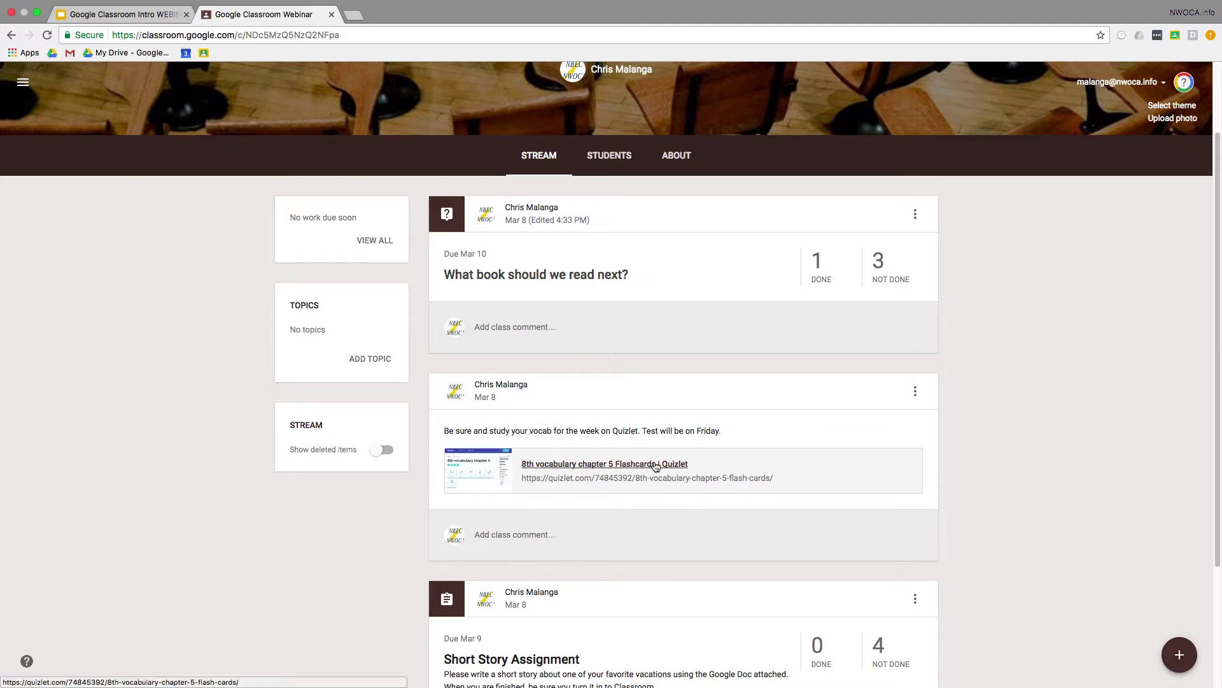
{"action": "left_click", "coordinate": [656, 466]}
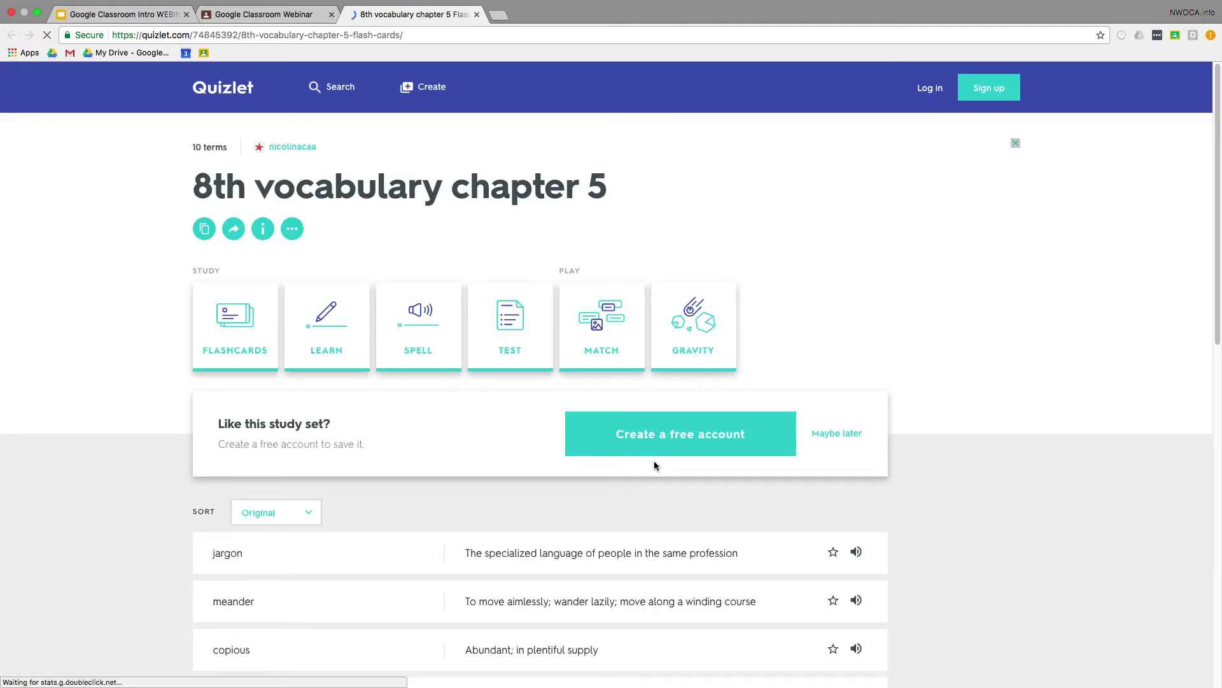
Step: Browse the 8th vocabulary chapter 5 flashcards, close that tab, and check the announcement's options menu
{"action": "scroll", "coordinate": [491, 430], "scroll_direction": "down", "scroll_amount": 1}
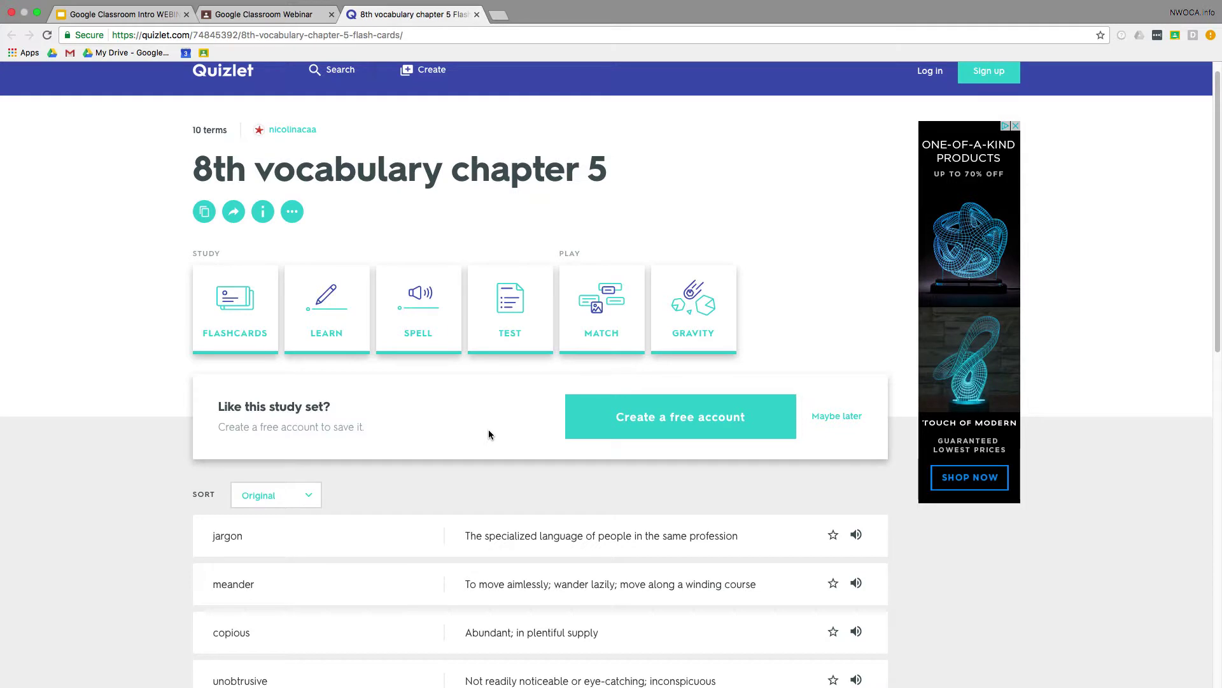
{"action": "scroll", "coordinate": [489, 434], "scroll_direction": "down", "scroll_amount": 4}
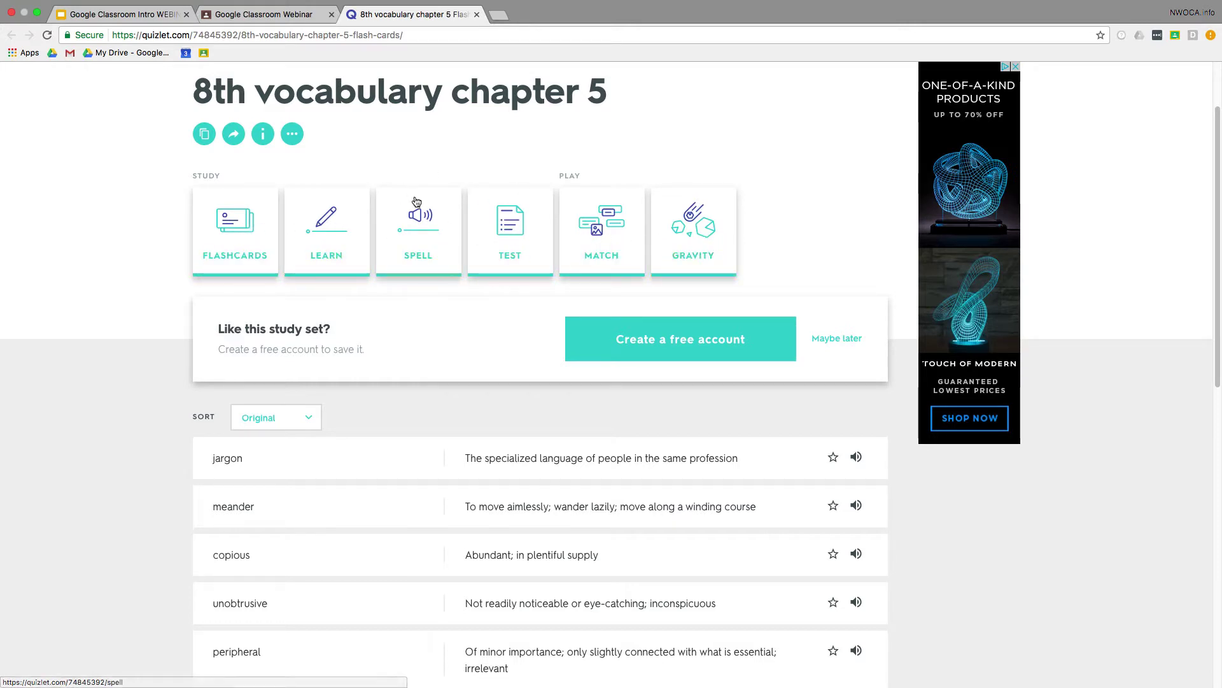
{"action": "scroll", "coordinate": [408, 204], "scroll_direction": "up", "scroll_amount": 1}
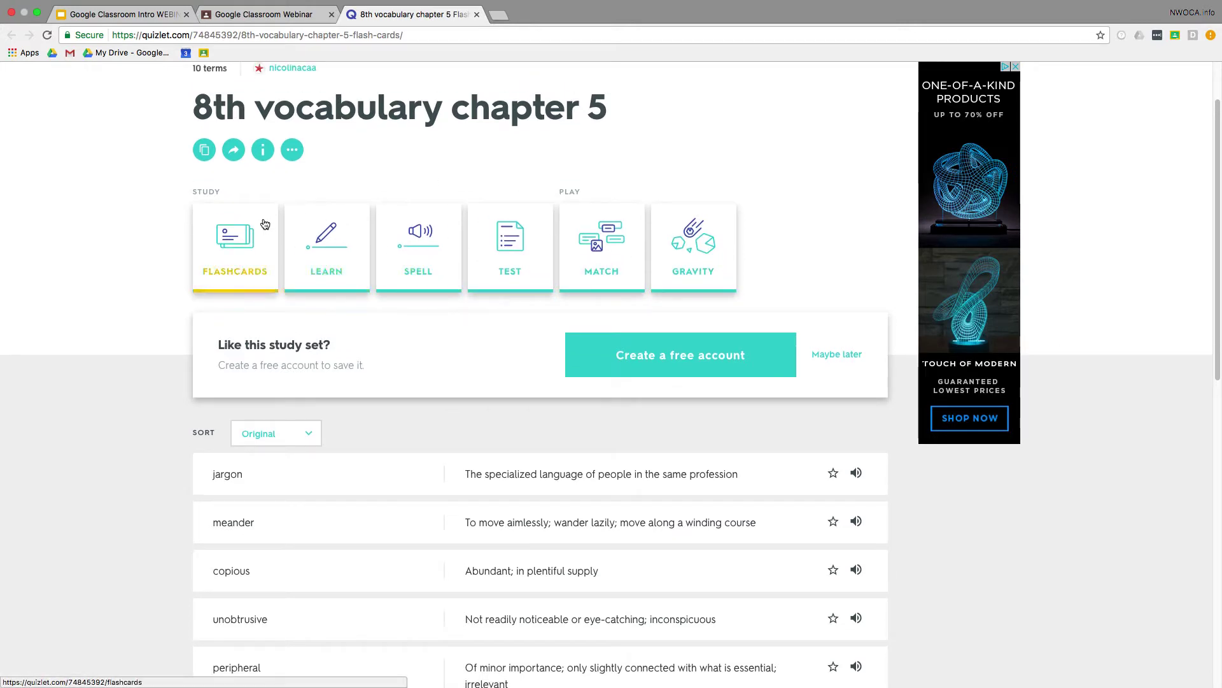
{"action": "scroll", "coordinate": [262, 218], "scroll_direction": "up", "scroll_amount": 3}
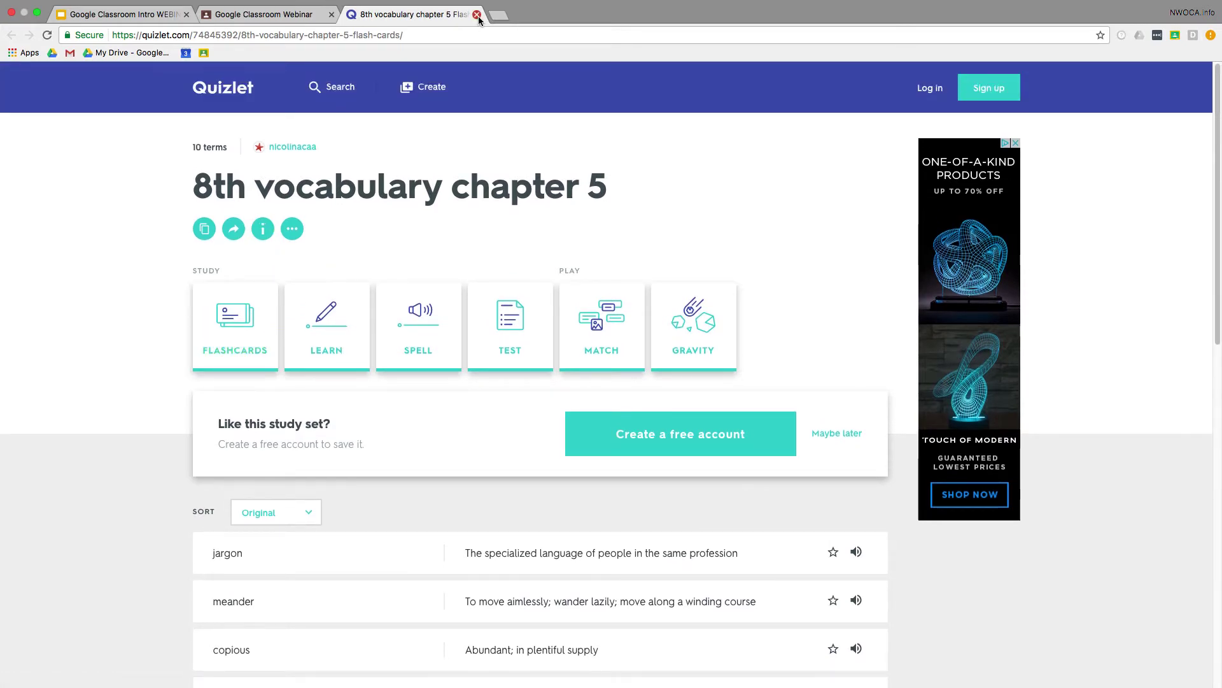
{"action": "left_click", "coordinate": [477, 14]}
{"action": "left_click", "coordinate": [916, 390]}
{"action": "left_click", "coordinate": [972, 381]}
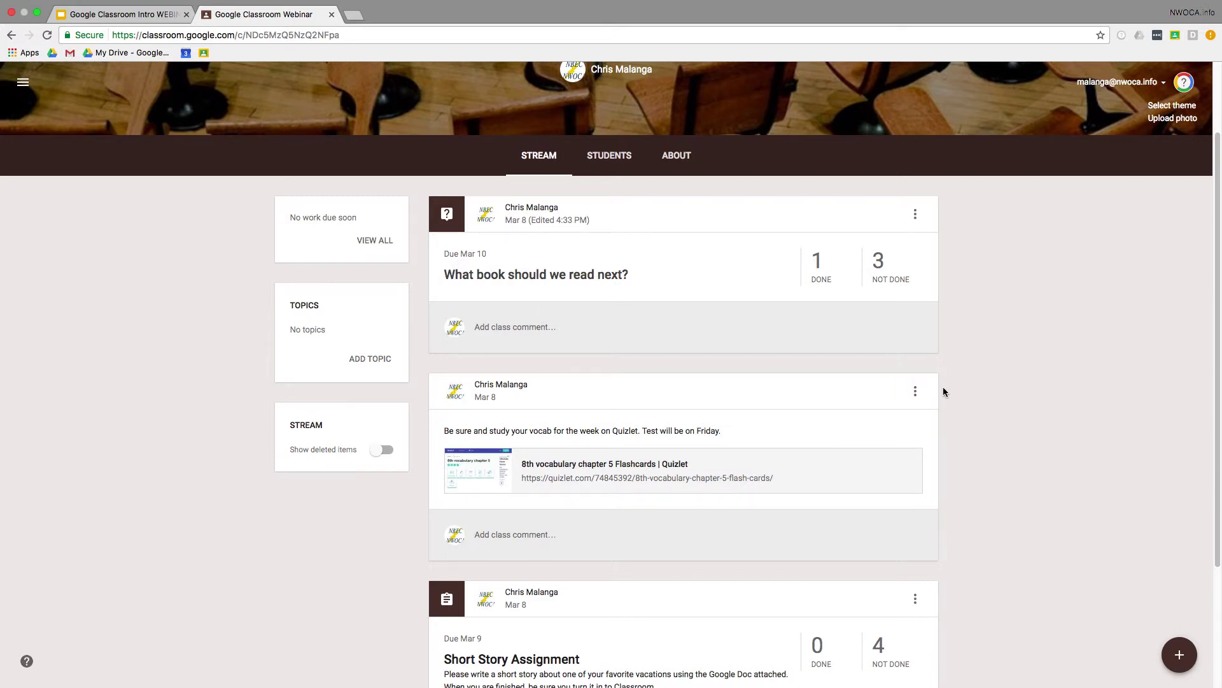
{"action": "scroll", "coordinate": [943, 391], "scroll_direction": "down", "scroll_amount": 2}
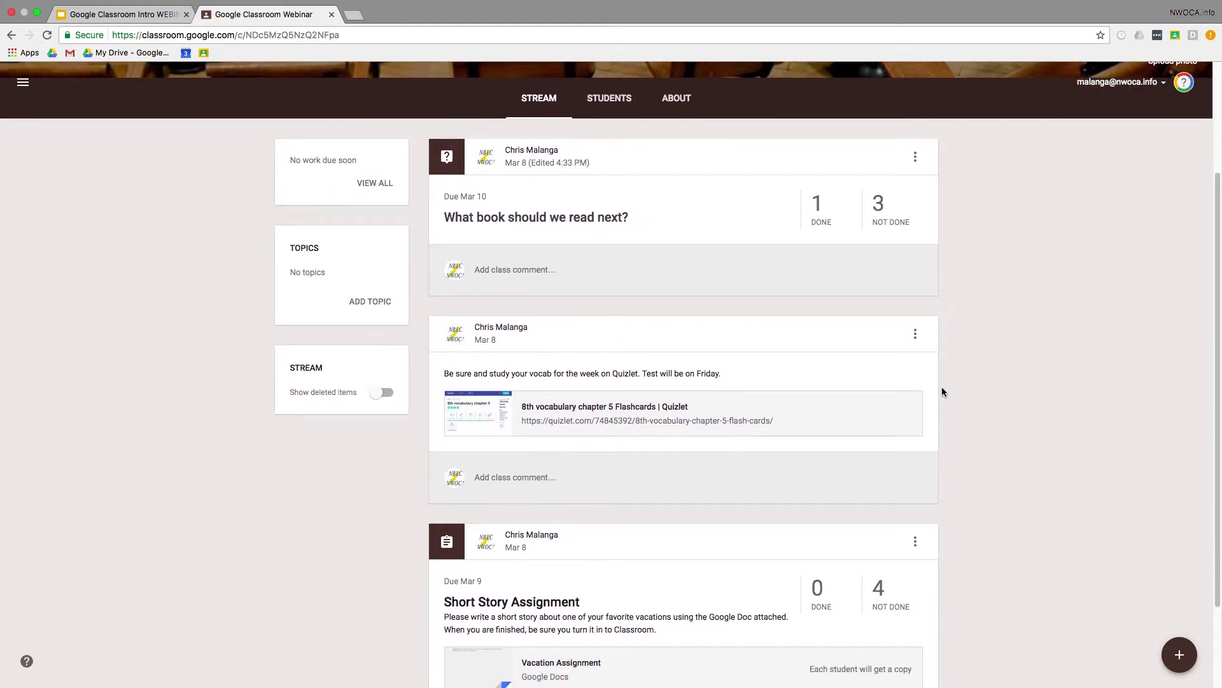
{"action": "scroll", "coordinate": [943, 391], "scroll_direction": "down", "scroll_amount": 1}
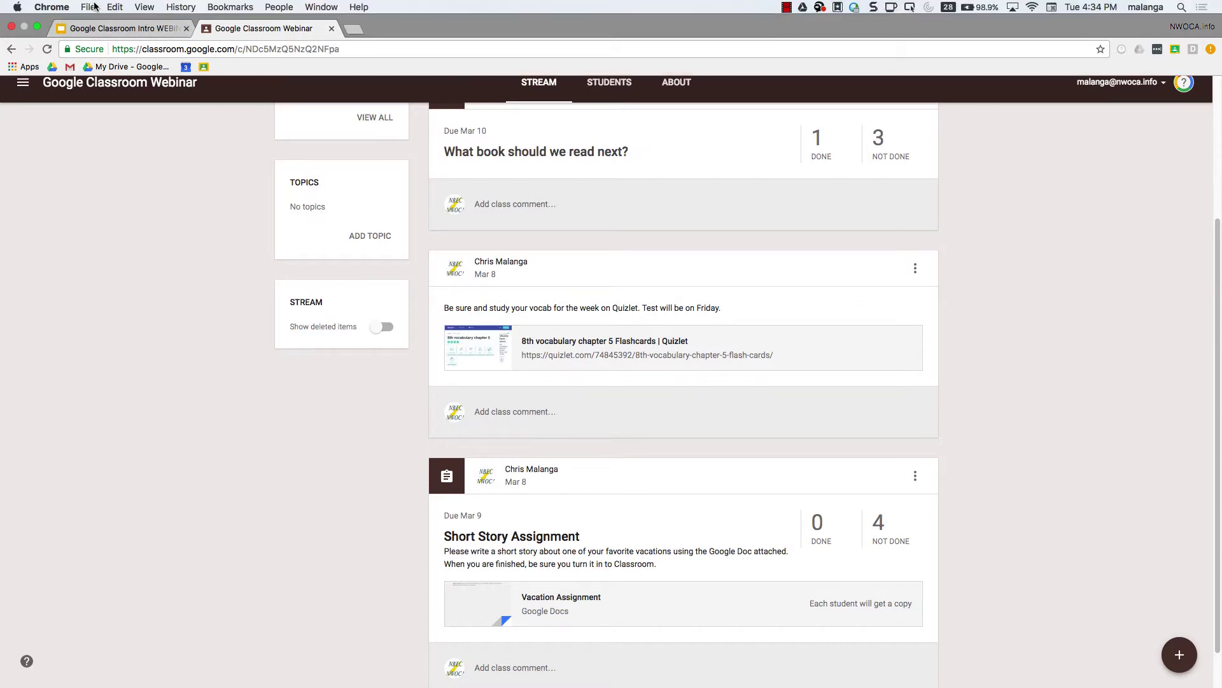
{"action": "left_click", "coordinate": [90, 6]}
Step: Open a private browsing window and go to classroom.google.com
{"action": "left_click", "coordinate": [127, 47]}
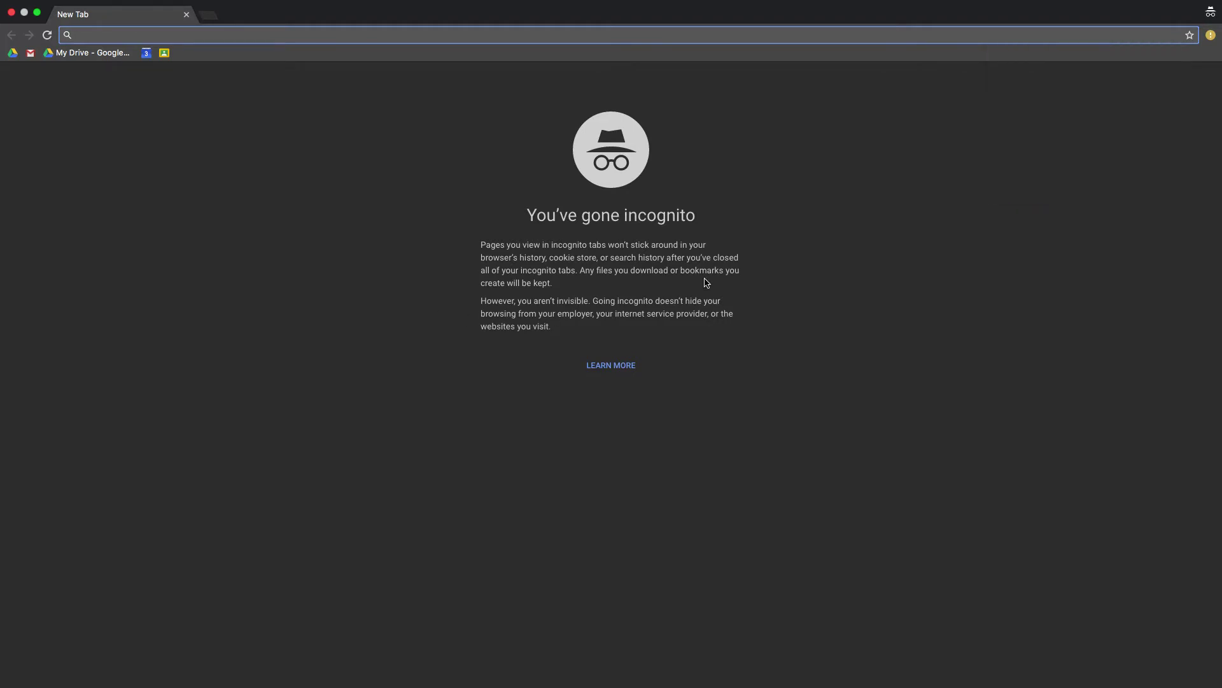
{"action": "type", "text": "classroom.google.com"}
{"action": "key", "text": "Return"}
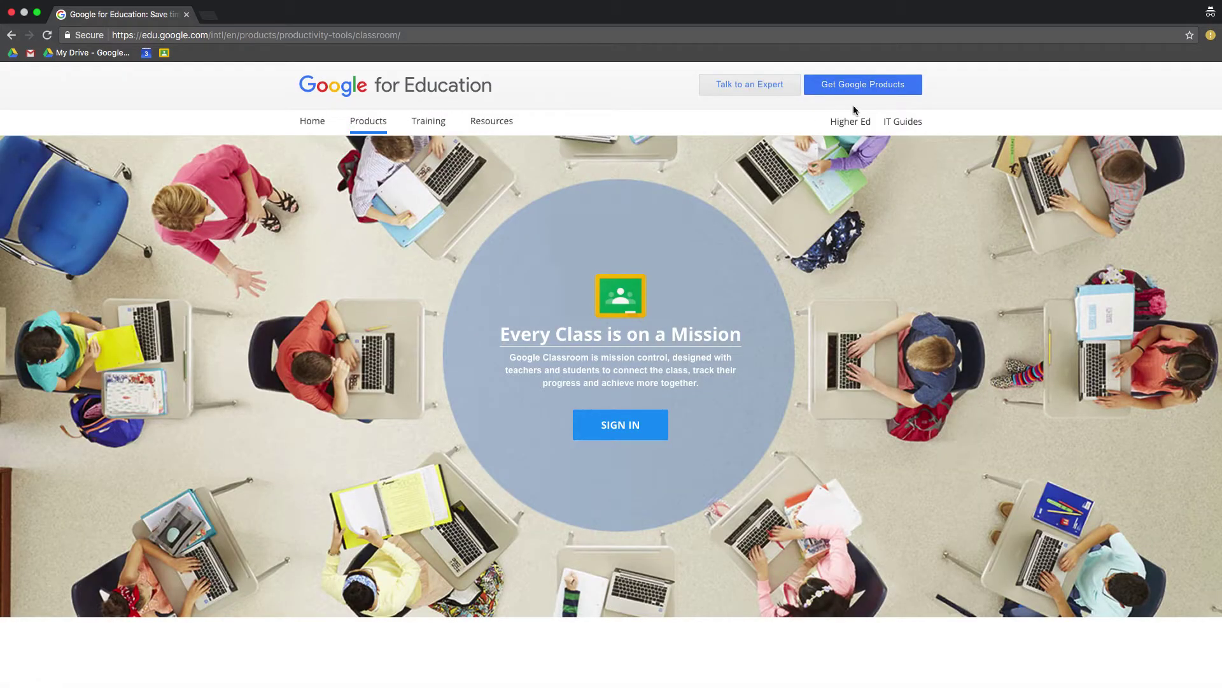
Step: Sign in with the student's account e-mail and password
{"action": "left_click", "coordinate": [642, 425]}
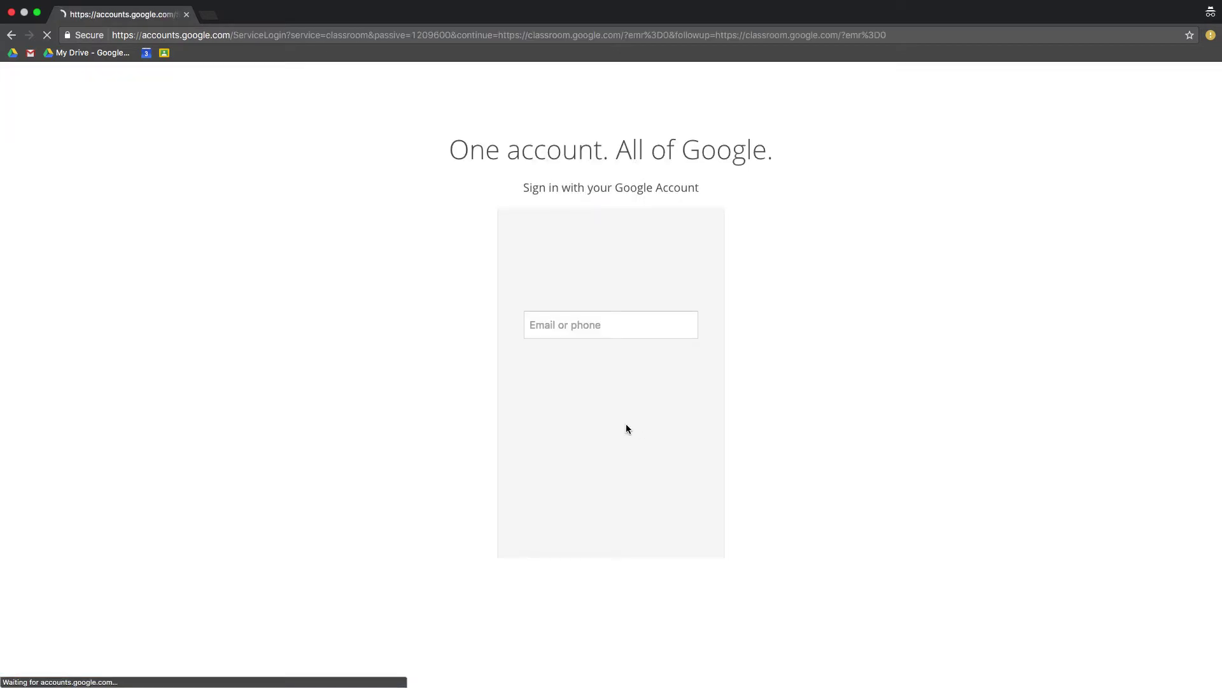
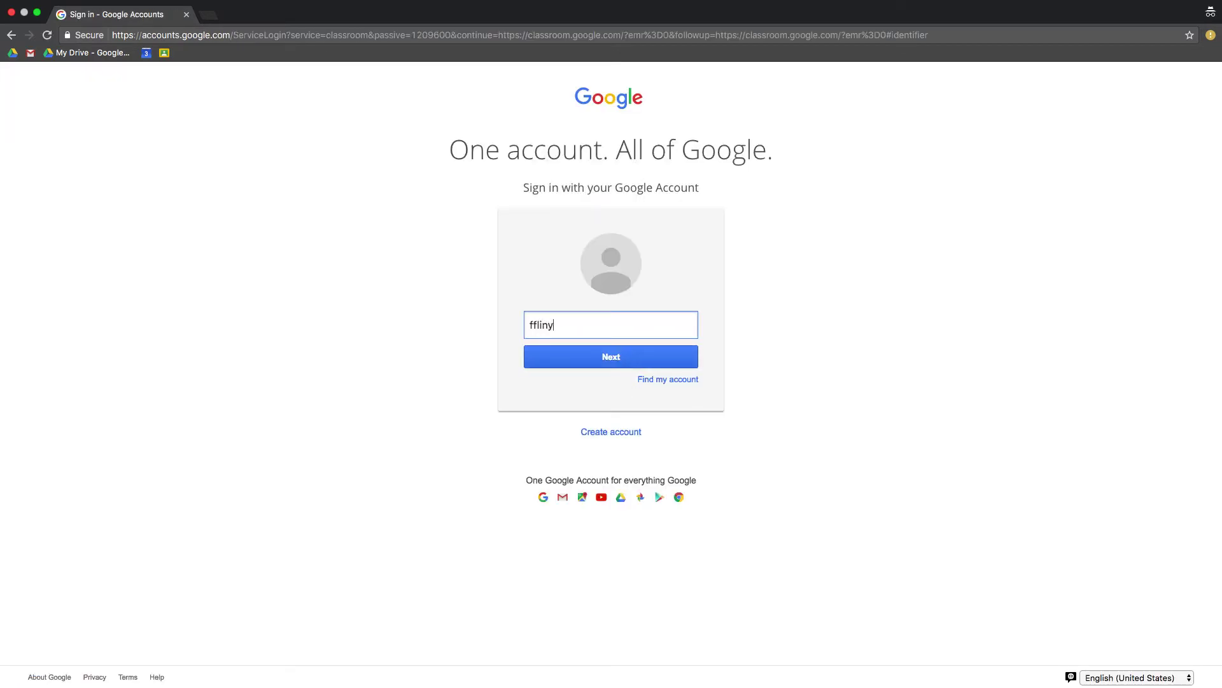
{"action": "key", "text": "Return"}
{"action": "type", "text": "••"}
{"action": "key", "text": "BackSpace"}
{"action": "key", "text": "BackSpace"}
{"action": "type", "text": "••"}
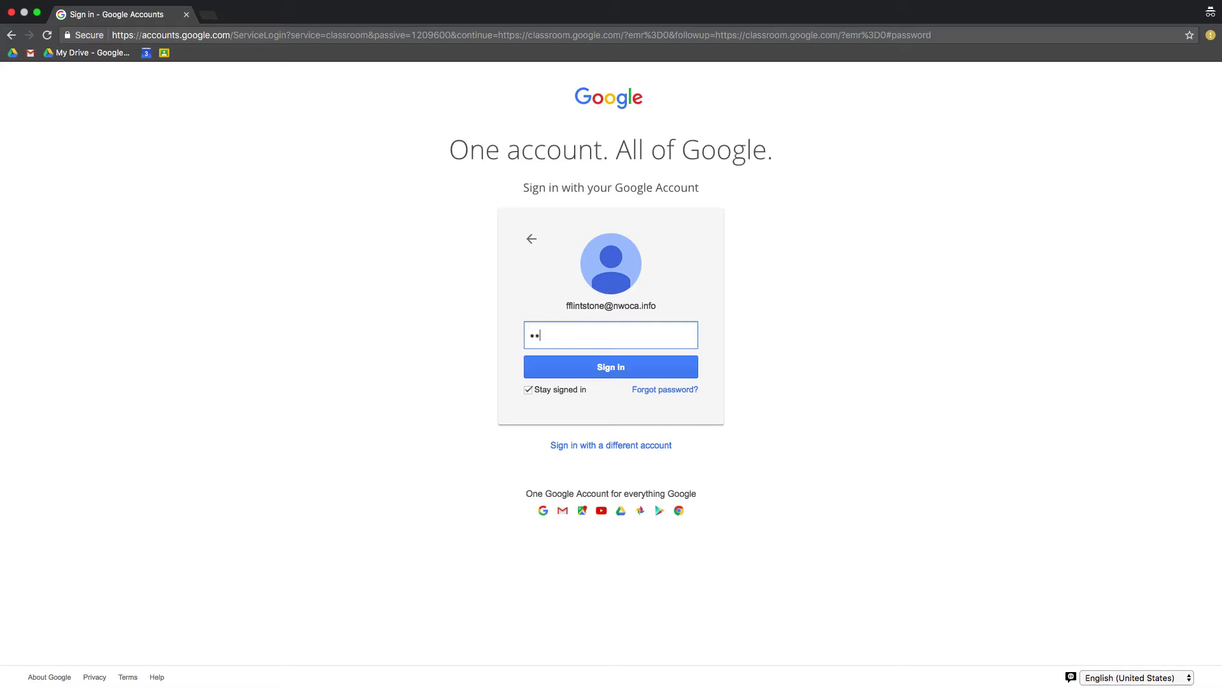
{"action": "type", "text": "•••••••"}
{"action": "key", "text": "Return"}
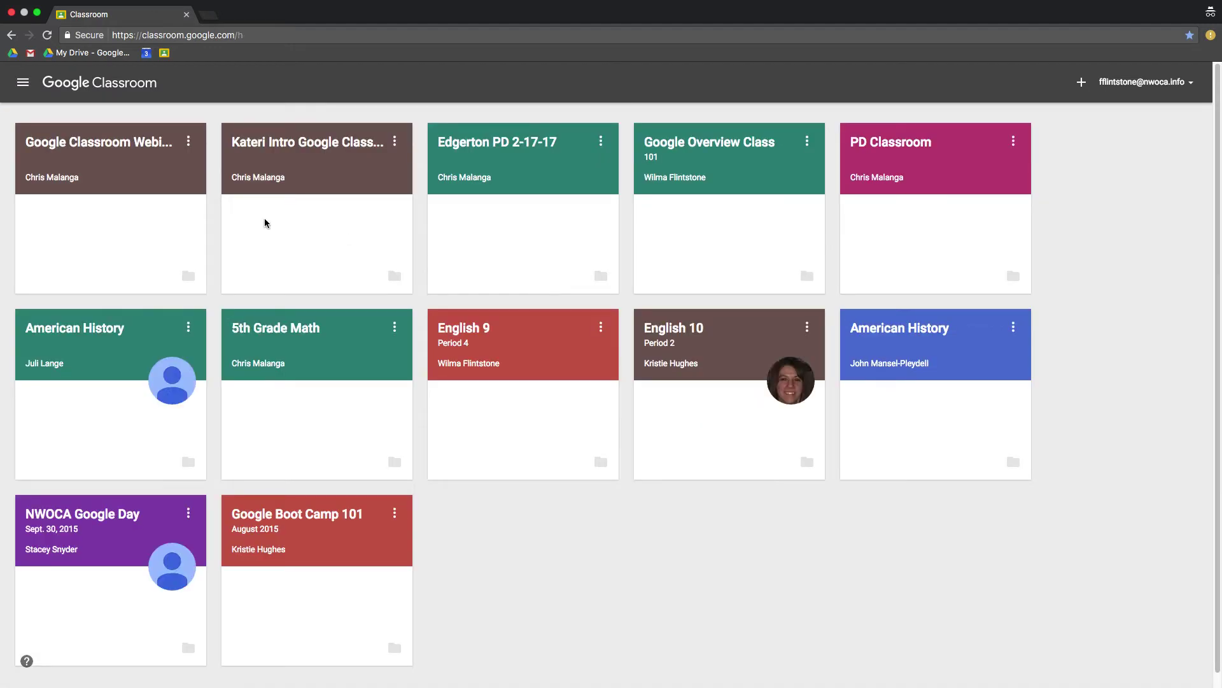
Step: In the Google Classroom Webinar class, answer the book question with The Outsiders and submit
{"action": "left_click", "coordinate": [141, 145]}
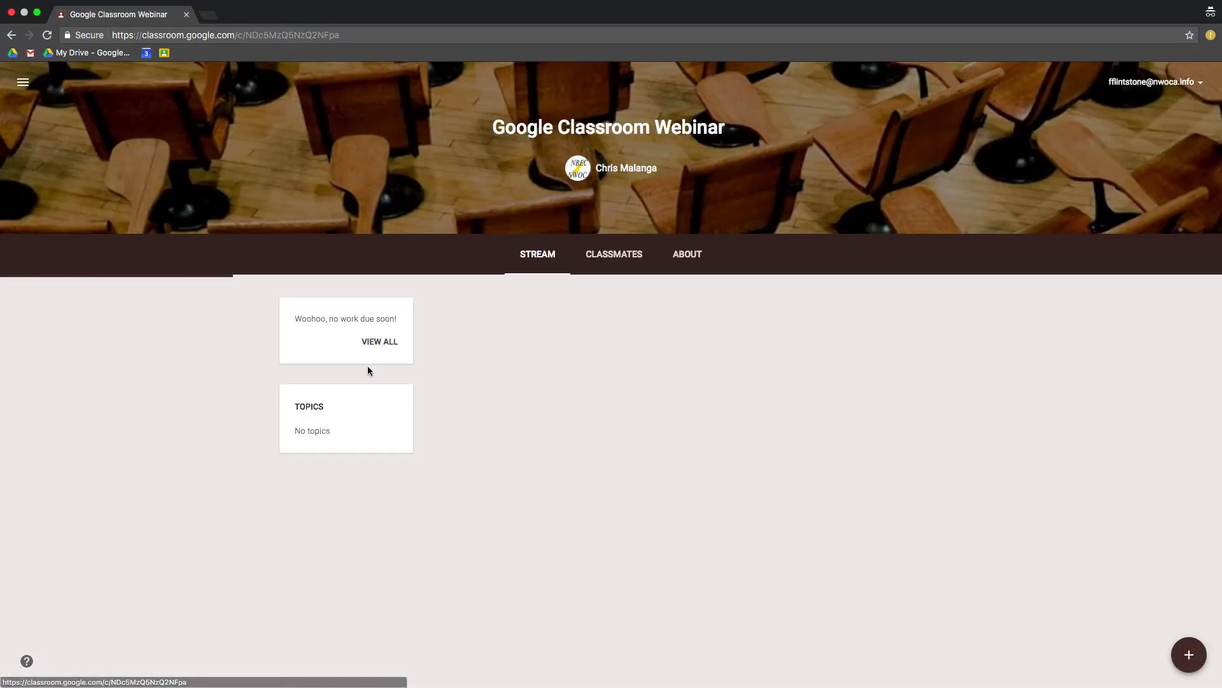
{"action": "scroll", "coordinate": [824, 483], "scroll_direction": "down", "scroll_amount": 3}
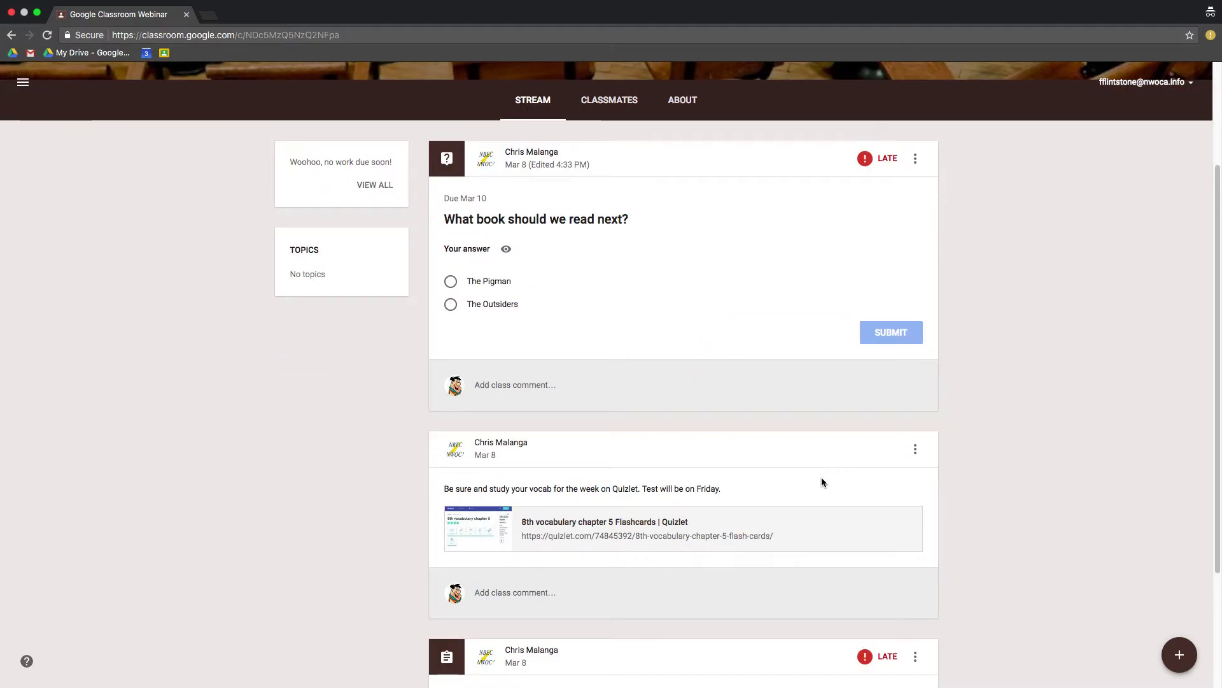
{"action": "scroll", "coordinate": [892, 191], "scroll_direction": "down", "scroll_amount": 1}
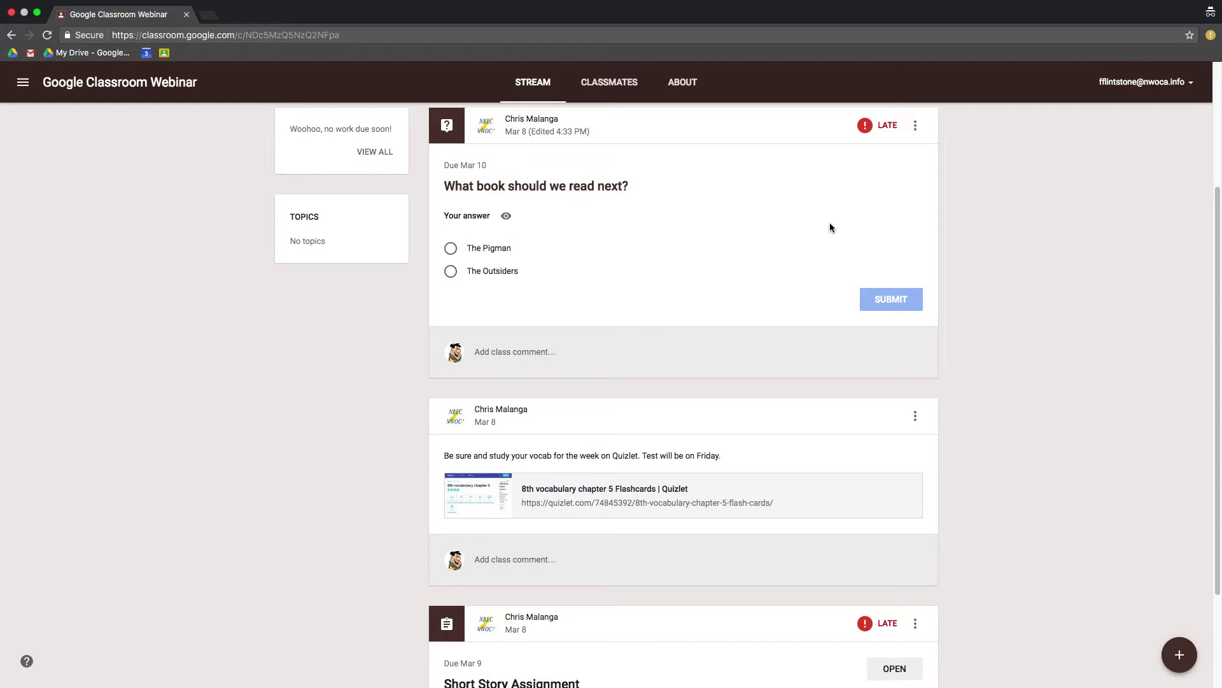
{"action": "left_click", "coordinate": [458, 274]}
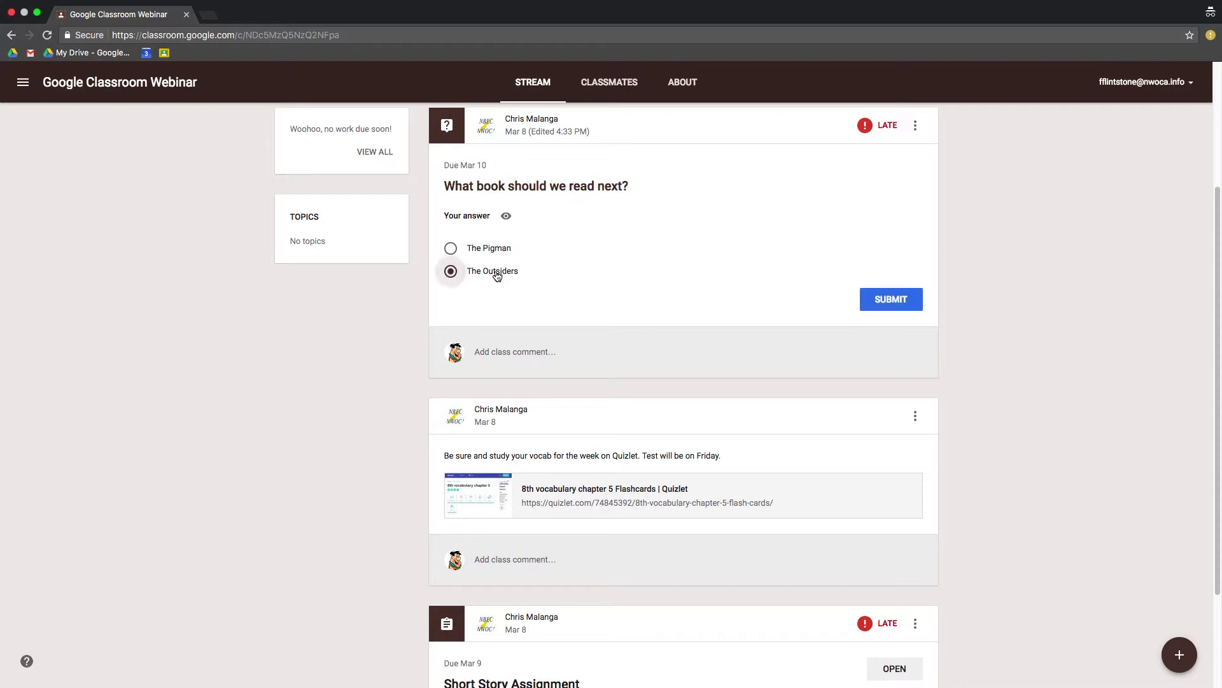
{"action": "left_click", "coordinate": [904, 306]}
{"action": "left_click", "coordinate": [698, 401]}
Step: Open the Short Story Assignment and its attached Vacation Assignment document
{"action": "scroll", "coordinate": [731, 404], "scroll_direction": "down", "scroll_amount": 3}
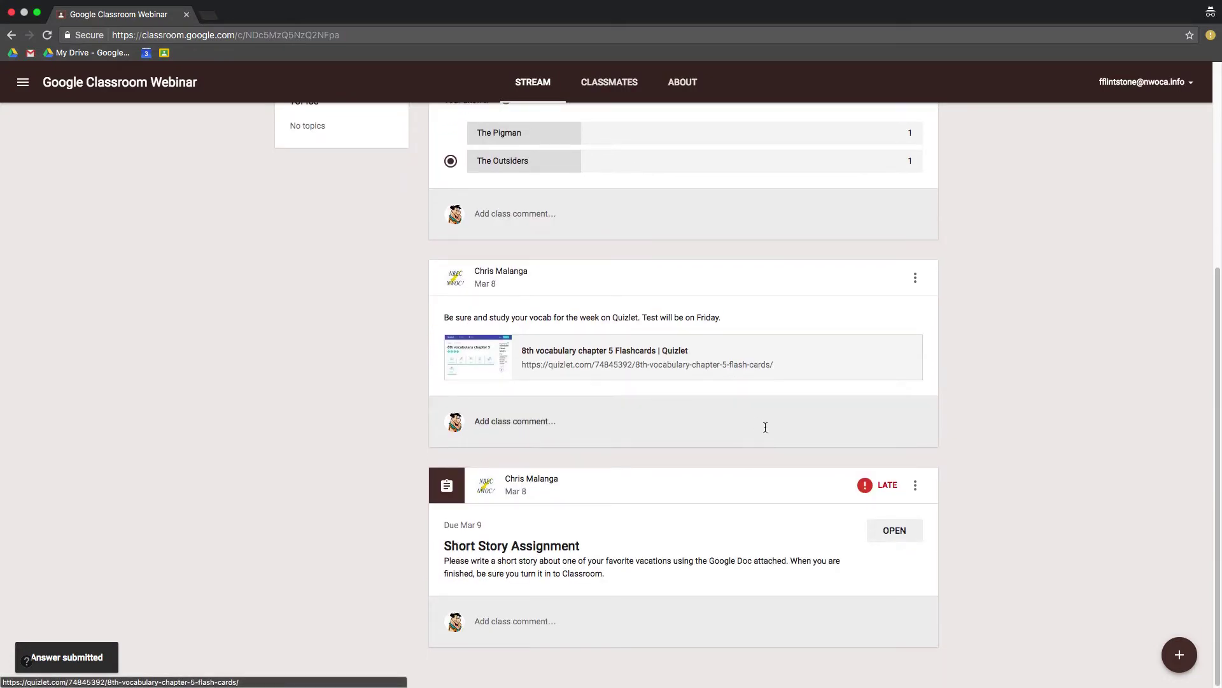
{"action": "left_click", "coordinate": [895, 531]}
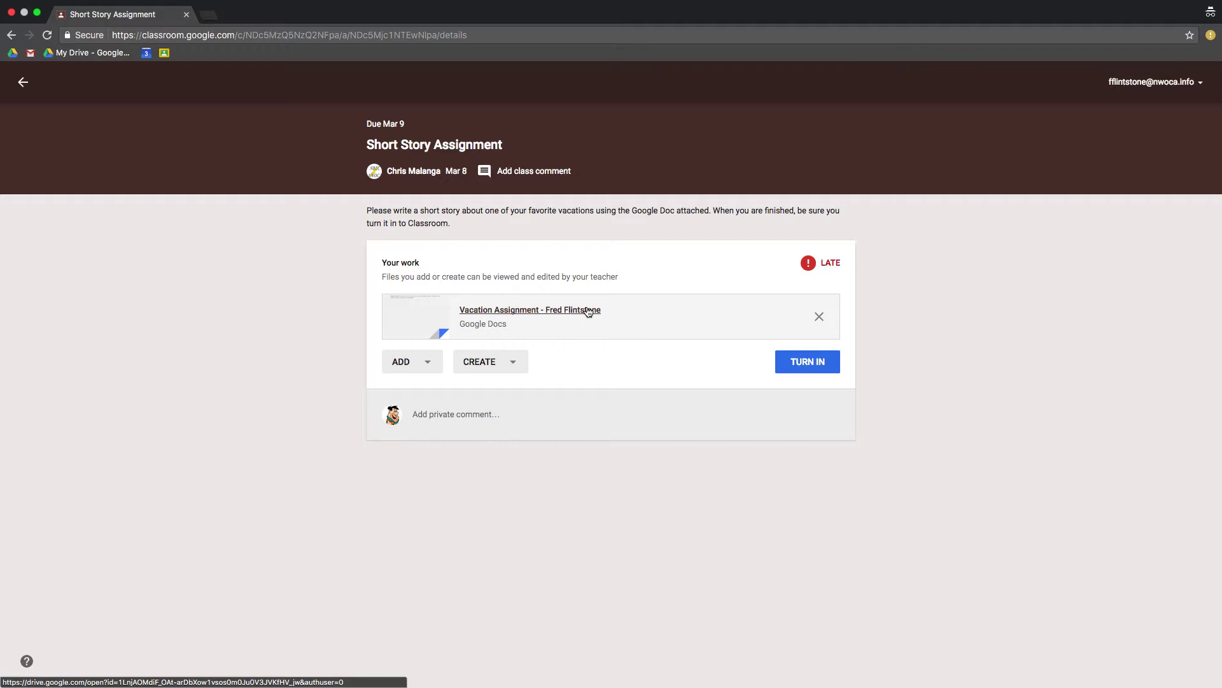
{"action": "left_click", "coordinate": [588, 311]}
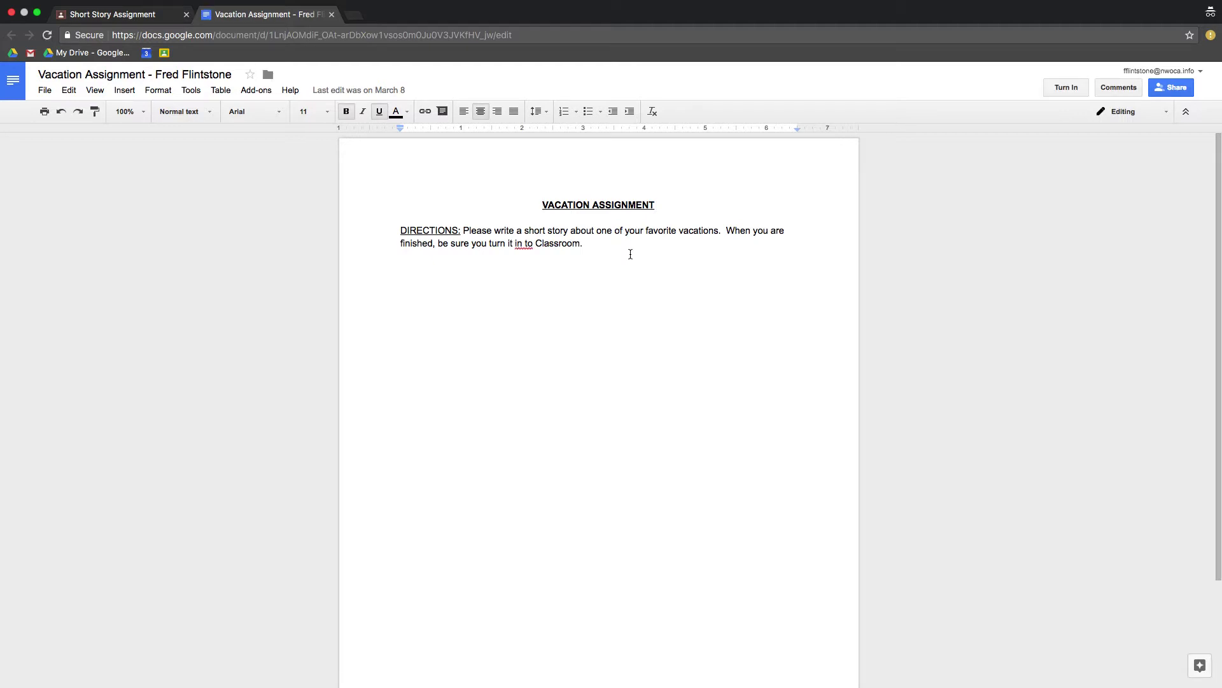
Step: Below the directions, write that the favorite family vacation was Virginia Beach with the entire family
{"action": "left_click", "coordinate": [647, 268]}
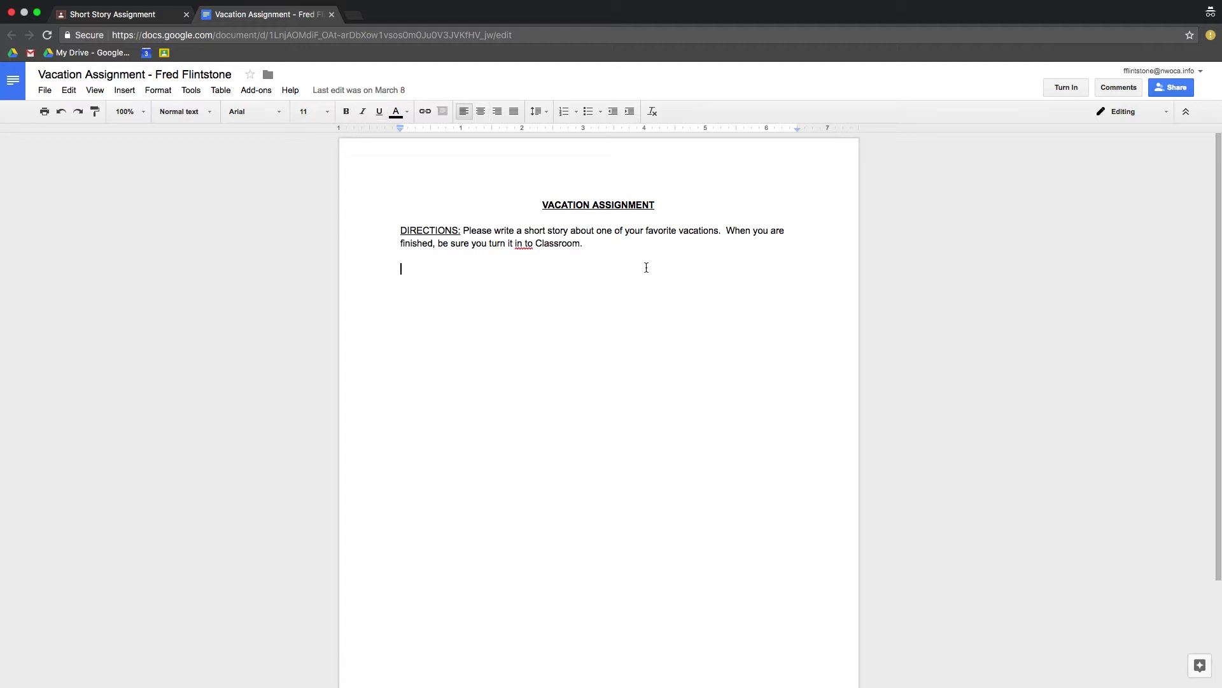
{"action": "key", "text": "Return"}
{"action": "key", "text": "Return"}
{"action": "type", "text": "My favorite"}
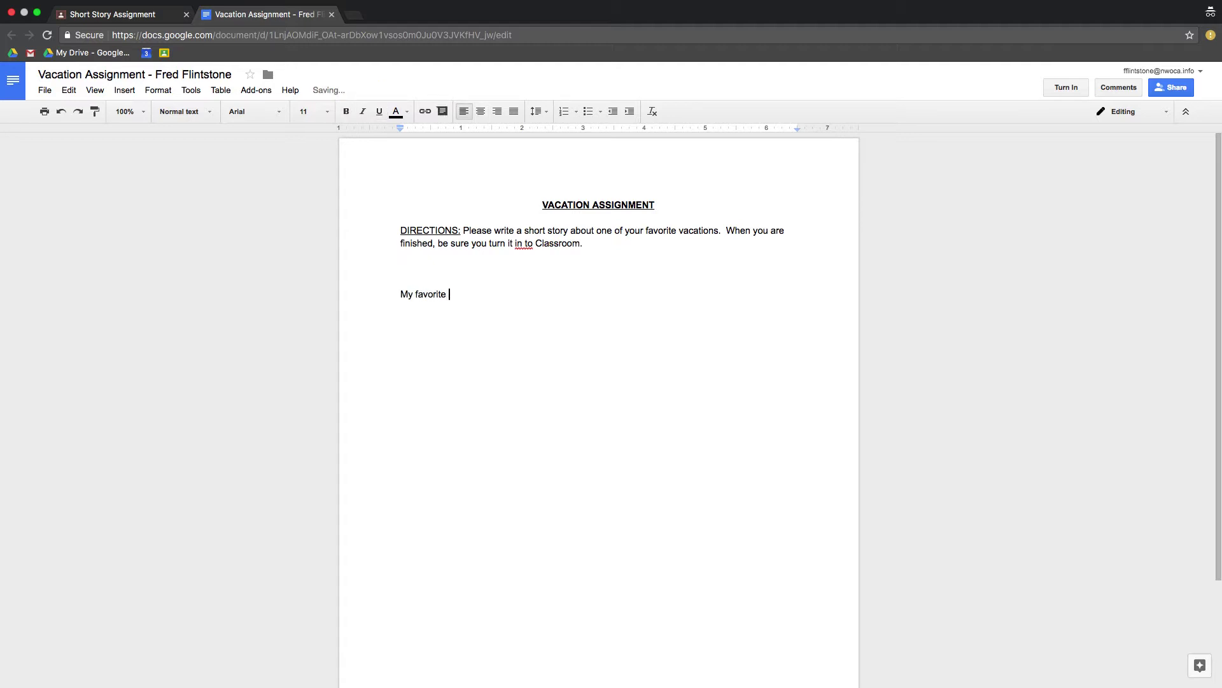
{"action": "type", "text": " family vacation"}
{"action": "type", "text": " is when we went to"}
{"action": "type", "text": "Virginia"}
{"action": "type", "text": " Beec"}
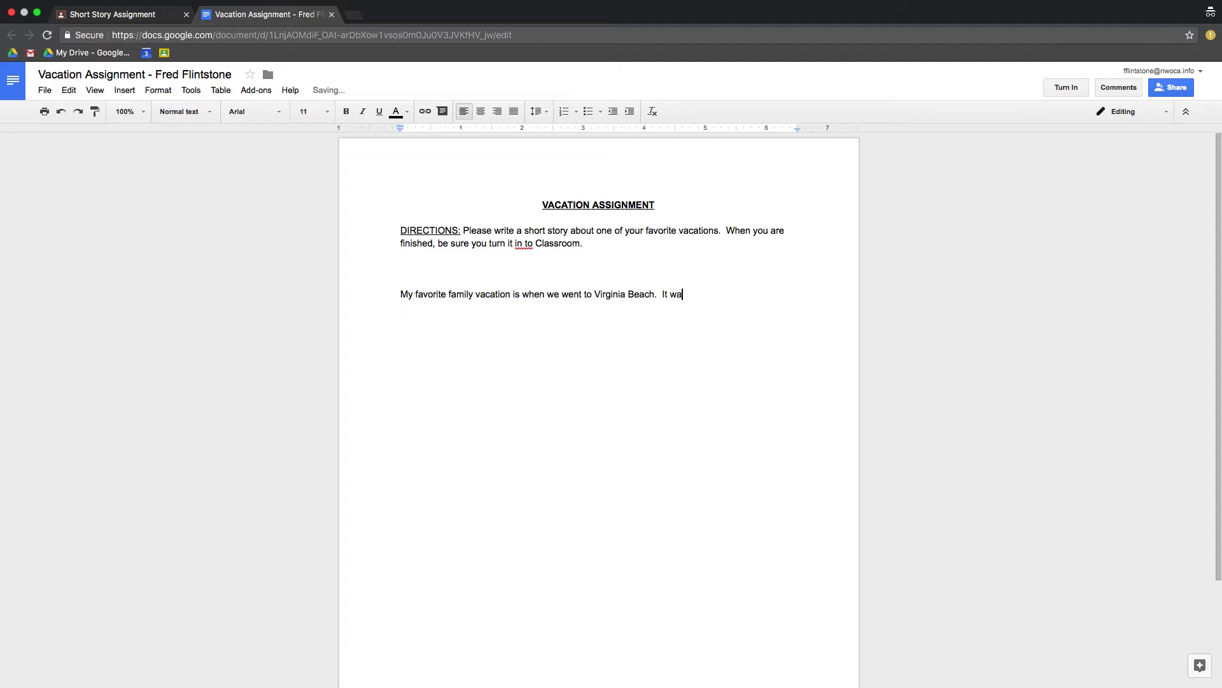
{"action": "type", "text": "h.  It was awesome because my entire fgam"}
{"action": "key", "text": "BackSpace"}
{"action": "key", "text": "BackSpace"}
{"action": "key", "text": "BackSpace"}
{"action": "type", "text": "amily was"}
{"action": "key", "text": "BackSpace"}
{"action": "type", "text": "as with me."}
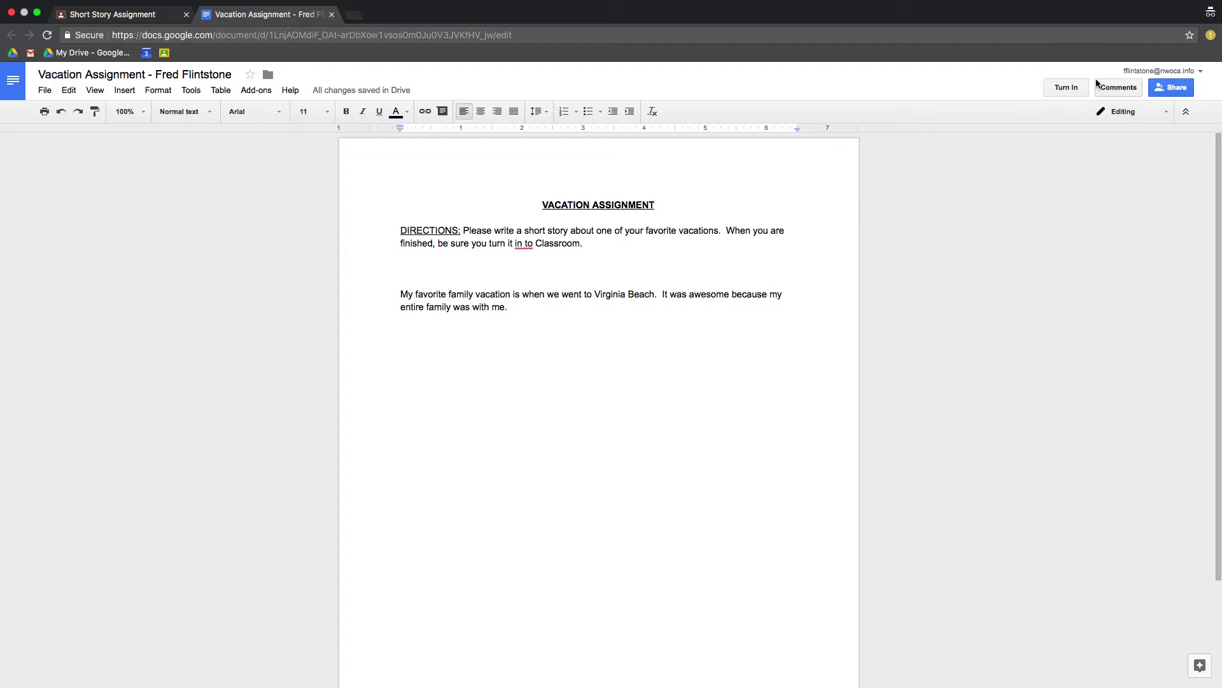
Step: Turn in the Vacation Assignment from the doc, confirm it, and shrink the browser window
{"action": "left_click", "coordinate": [1064, 88]}
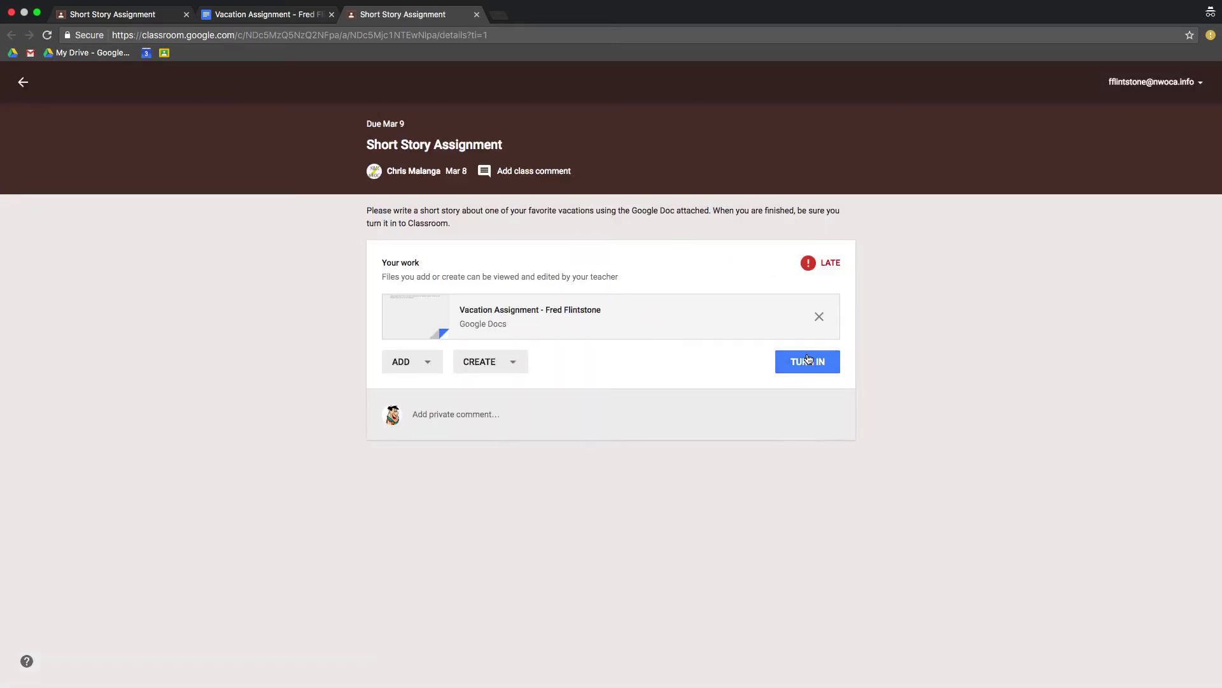
{"action": "left_click", "coordinate": [809, 364]}
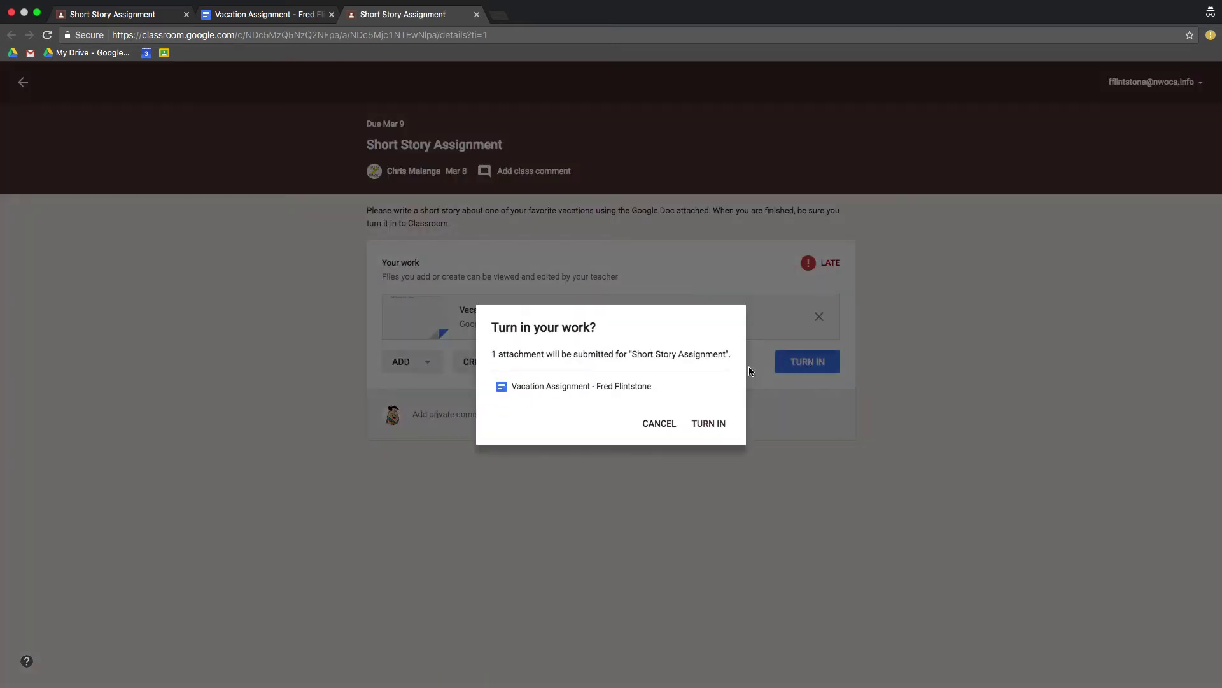
{"action": "left_click", "coordinate": [712, 419]}
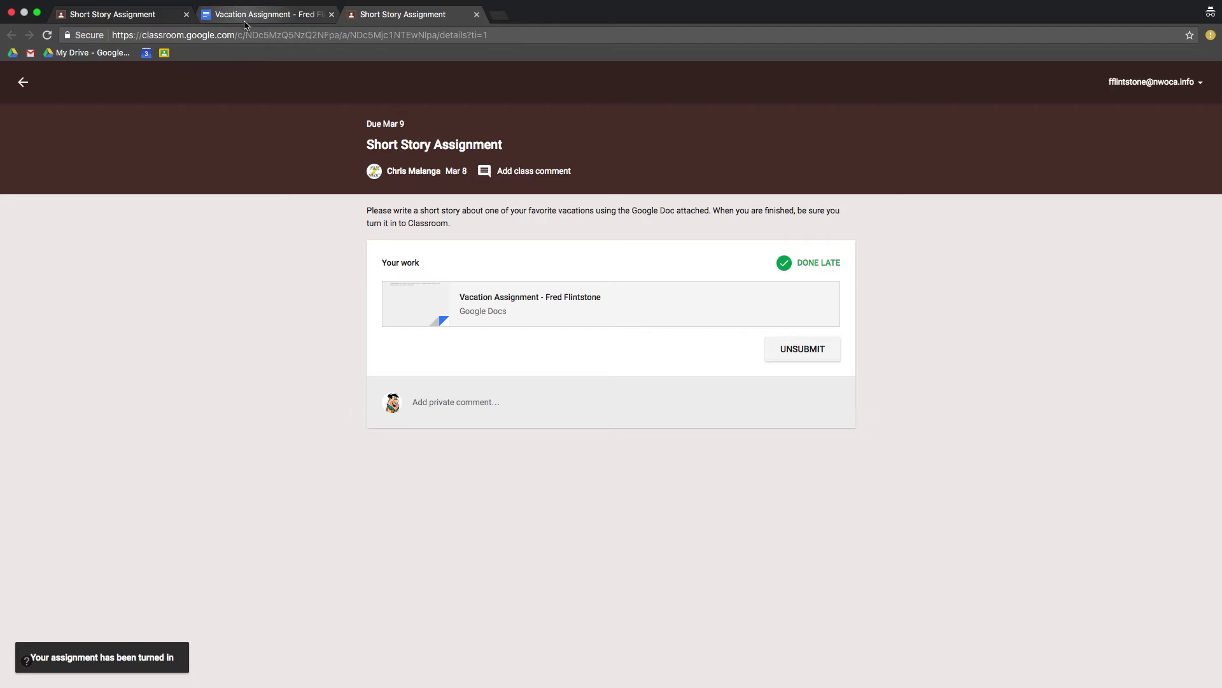
{"action": "left_click", "coordinate": [38, 12]}
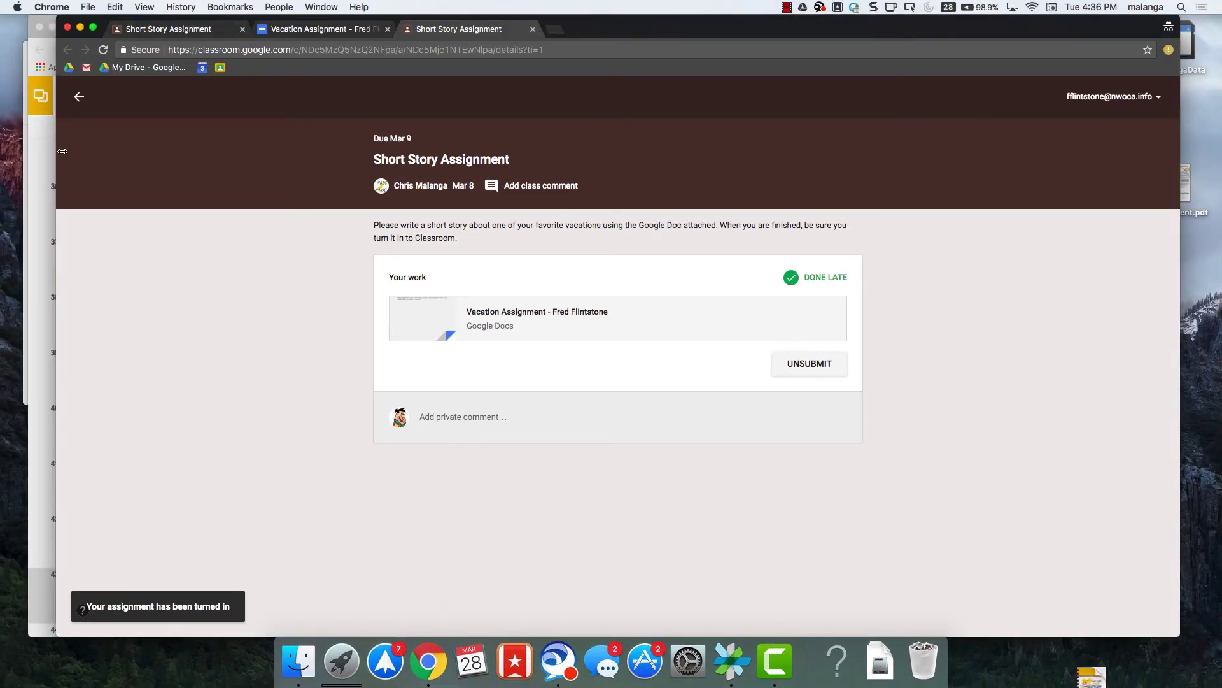
Step: In the teacher's window, open the Short Story Assignment's student work and read both submitted vacation stories
{"action": "left_click", "coordinate": [48, 213]}
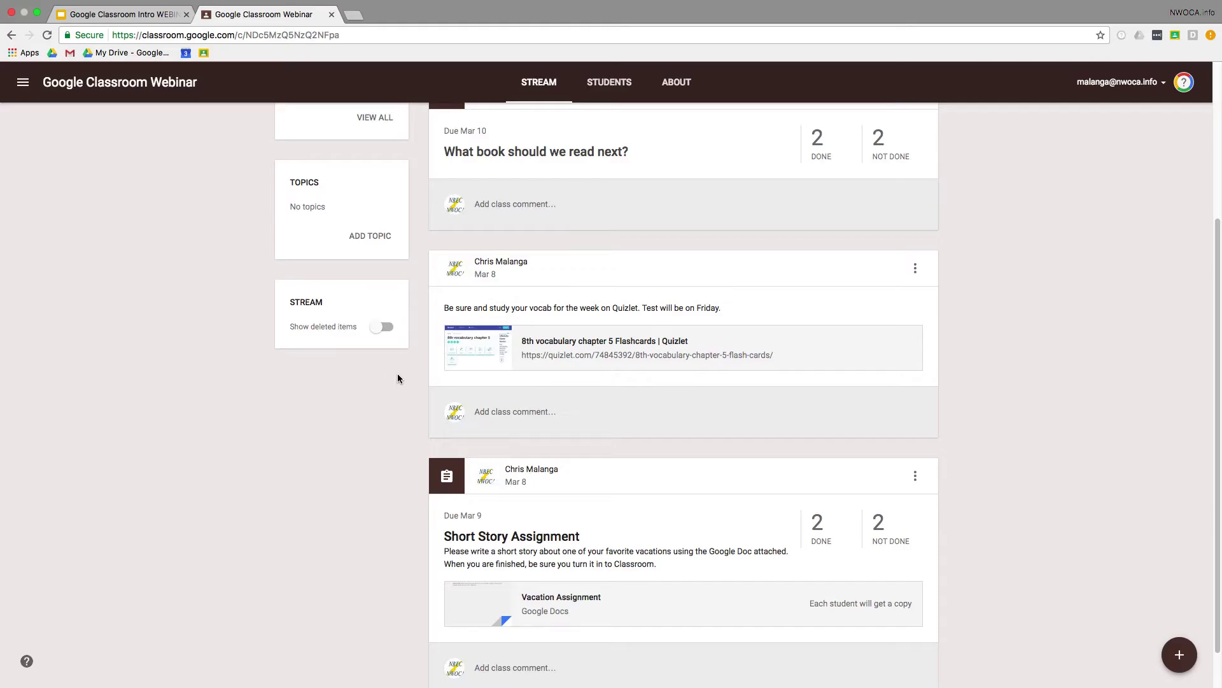
{"action": "left_click", "coordinate": [538, 540]}
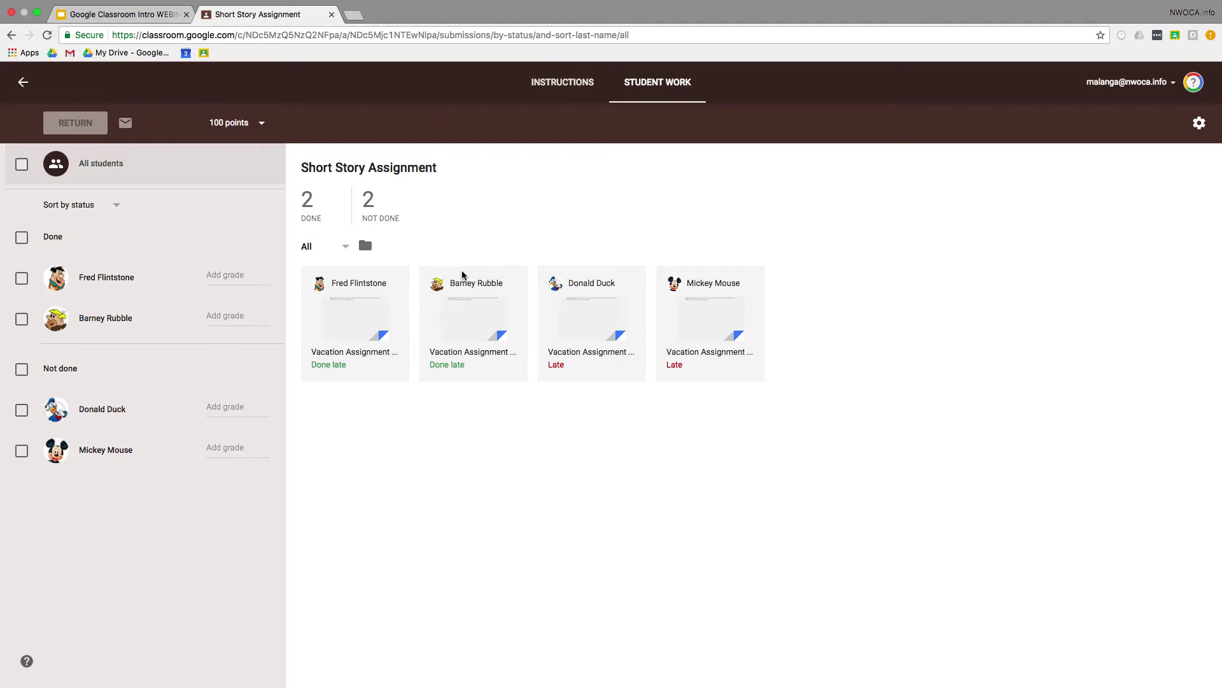
{"action": "left_click", "coordinate": [444, 353]}
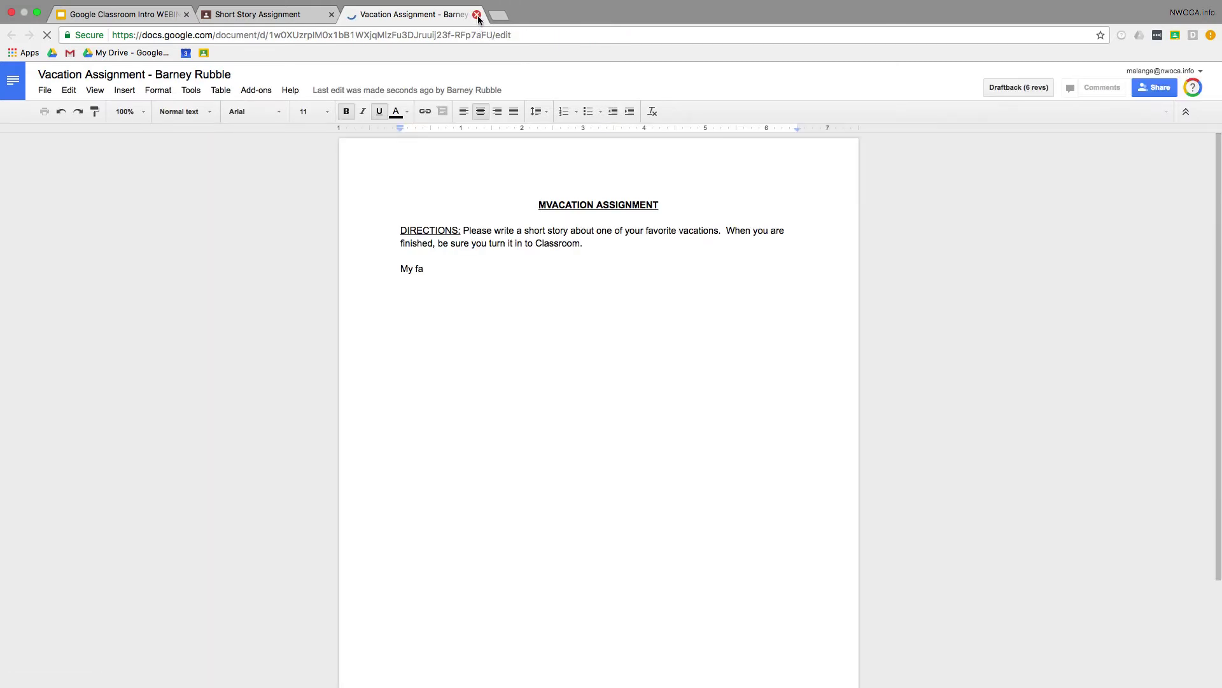
{"action": "left_click", "coordinate": [477, 14]}
{"action": "left_click", "coordinate": [348, 350]}
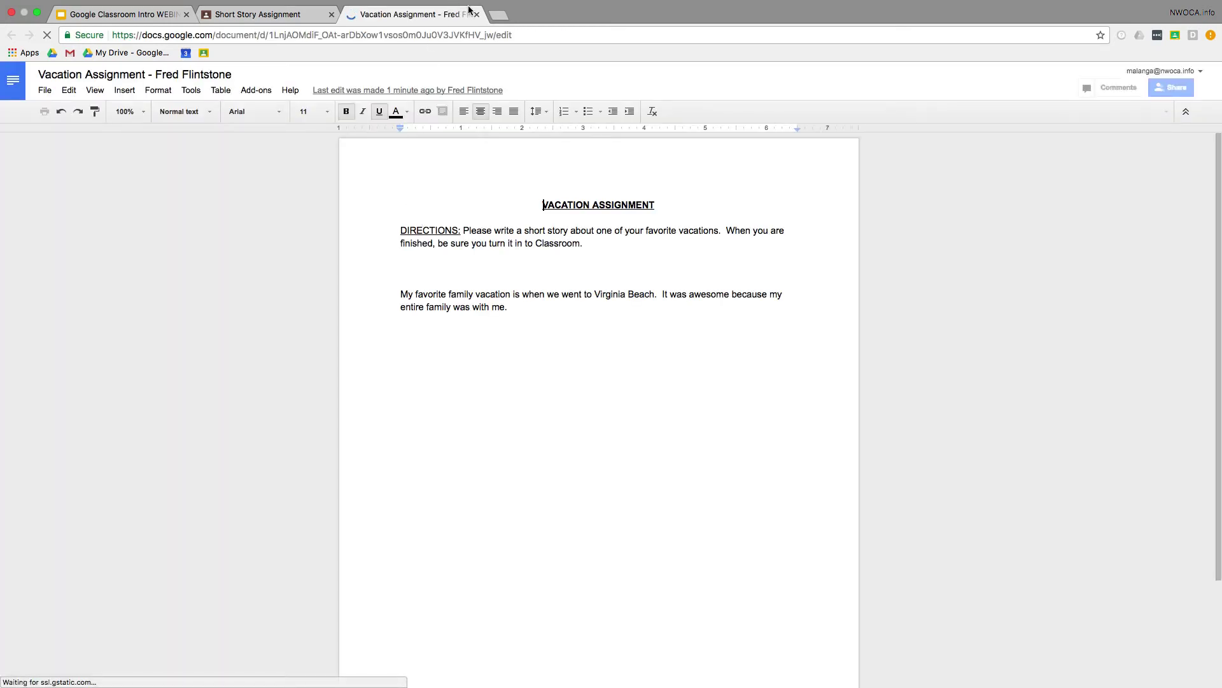
{"action": "key", "text": "super+w"}
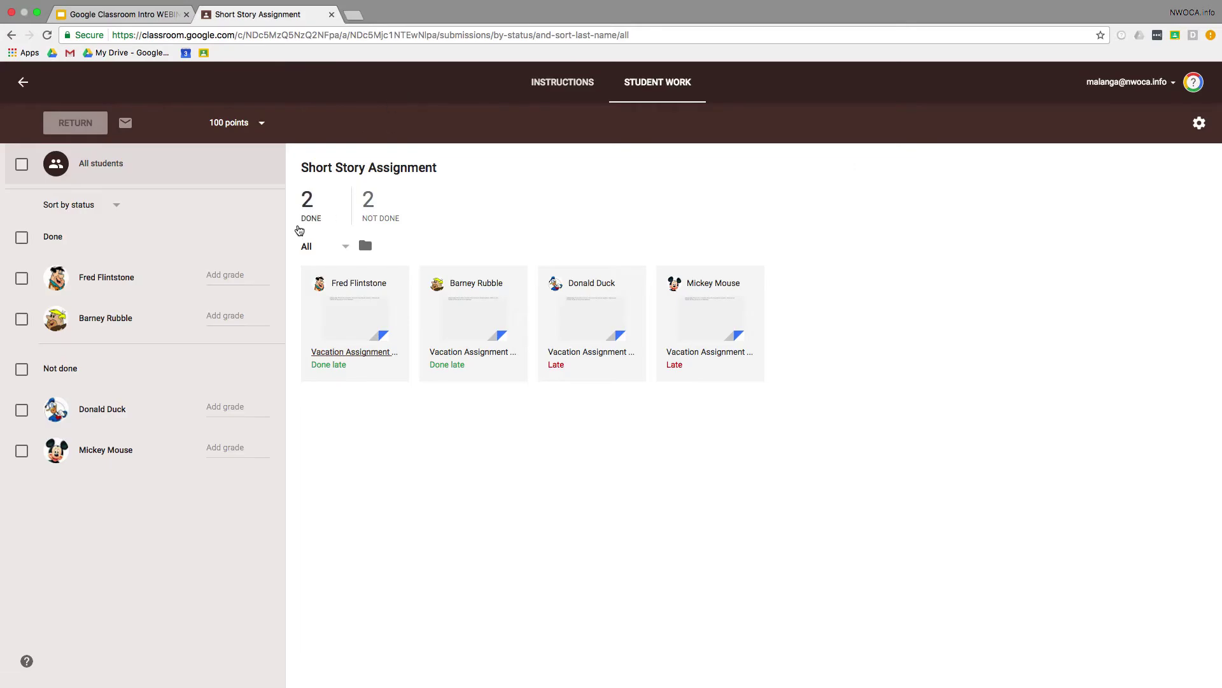
{"action": "left_click", "coordinate": [216, 276]}
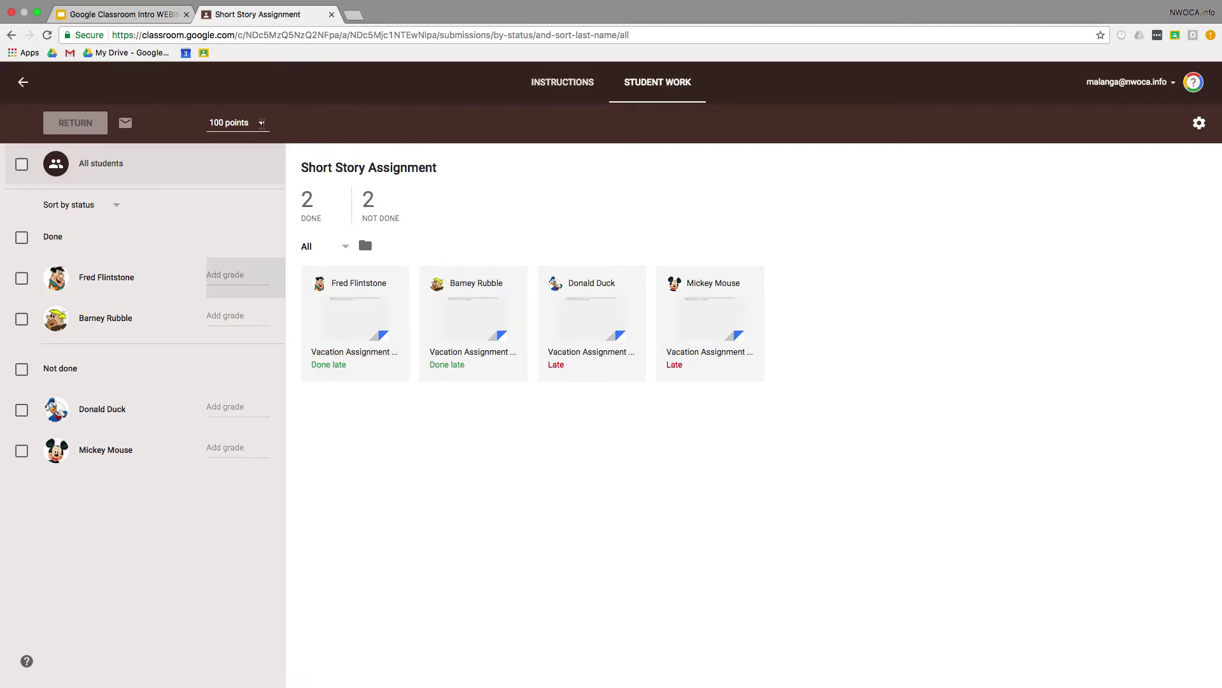
Step: Change the Short Story Assignment's total points to 25
{"action": "left_click", "coordinate": [242, 122]}
{"action": "left_click", "coordinate": [240, 123]}
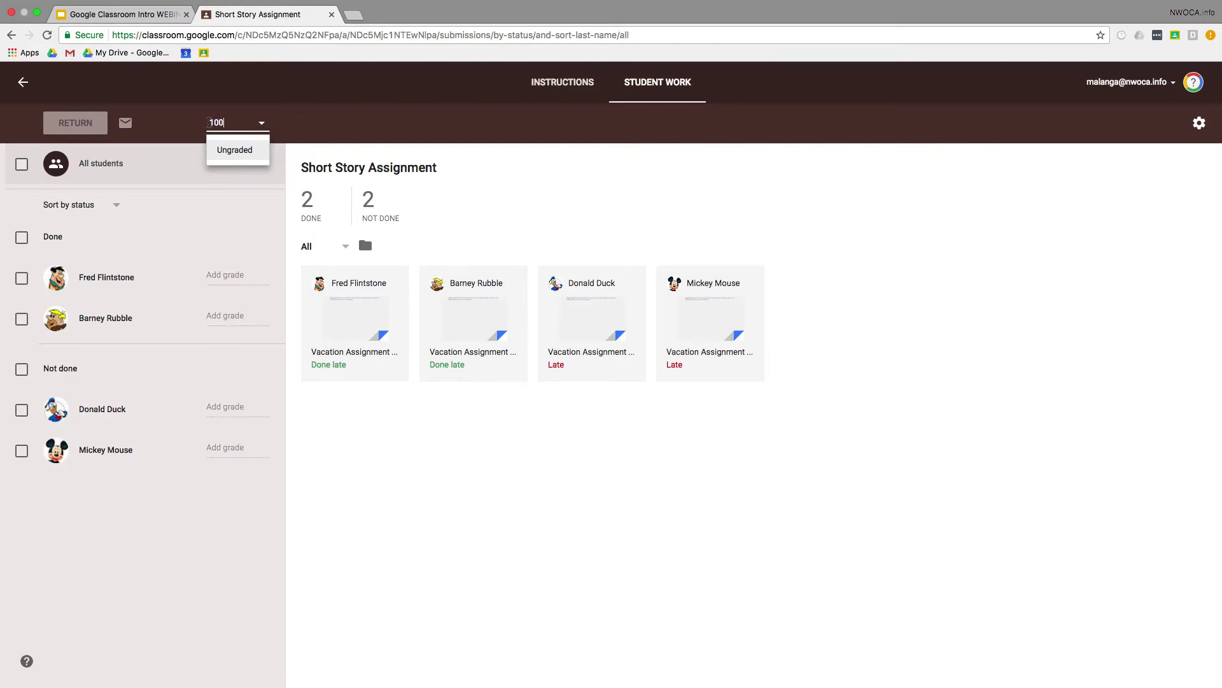
{"action": "type", "text": "2"}
{"action": "key", "text": "BackSpace"}
{"action": "key", "text": "BackSpace"}
{"action": "key", "text": "BackSpace"}
{"action": "type", "text": "25"}
{"action": "key", "text": "Return"}
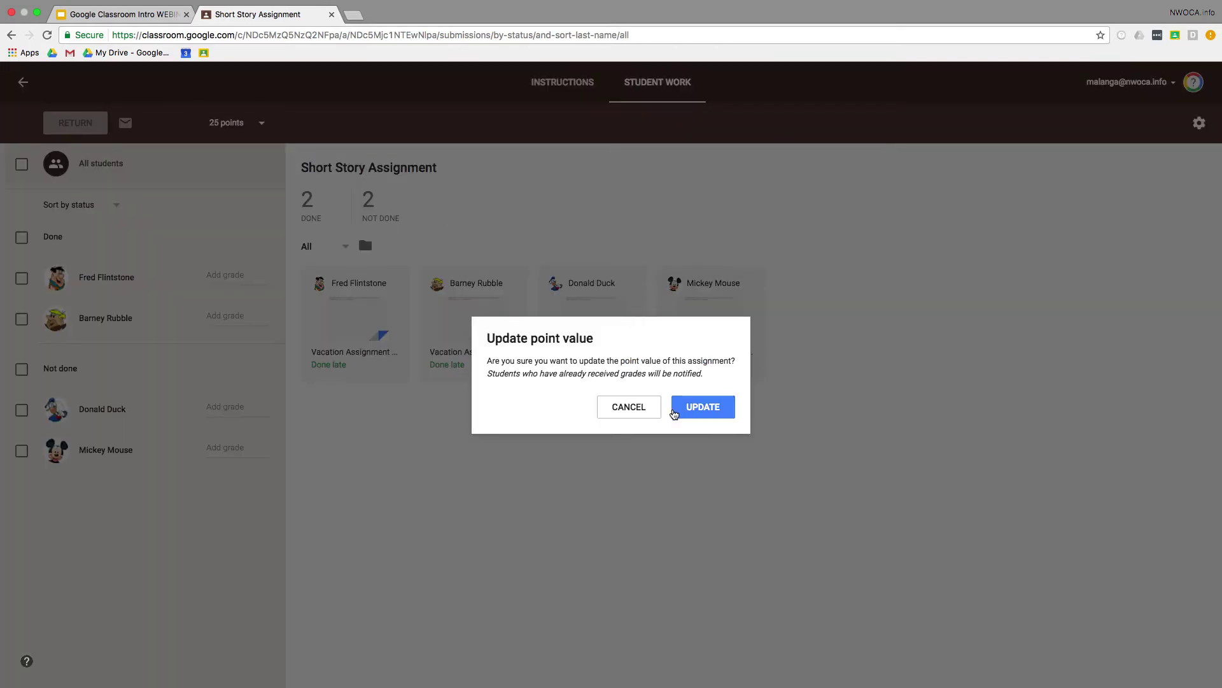
{"action": "left_click", "coordinate": [703, 407]}
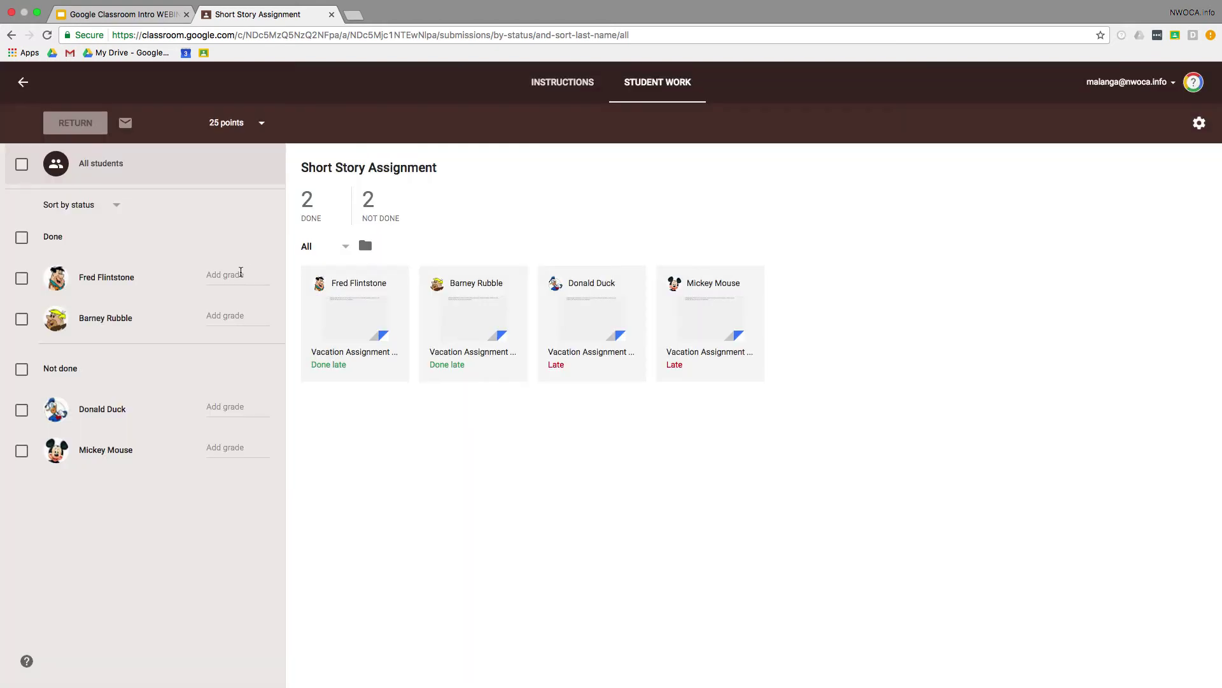
Step: Grade the two finished submissions 24 and 25
{"action": "left_click", "coordinate": [240, 272]}
{"action": "type", "text": "12"}
{"action": "key", "text": "BackSpace"}
{"action": "key", "text": "BackSpace"}
{"action": "type", "text": "24"}
{"action": "key", "text": "Tab"}
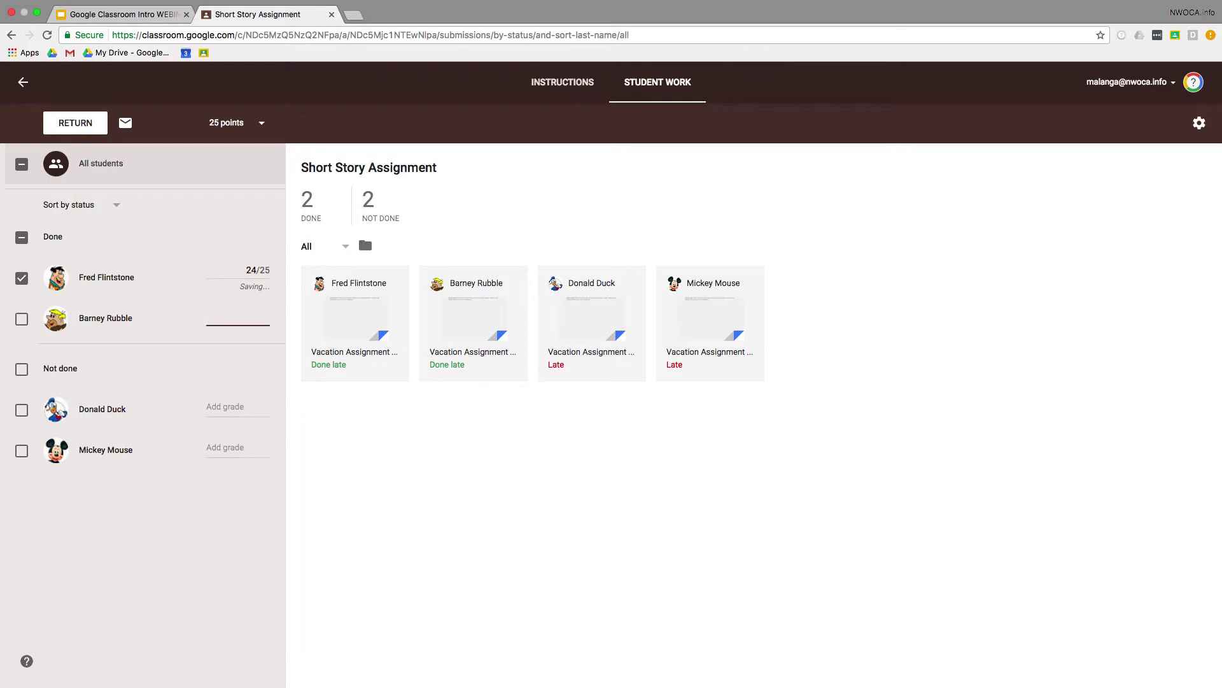
{"action": "type", "text": "25"}
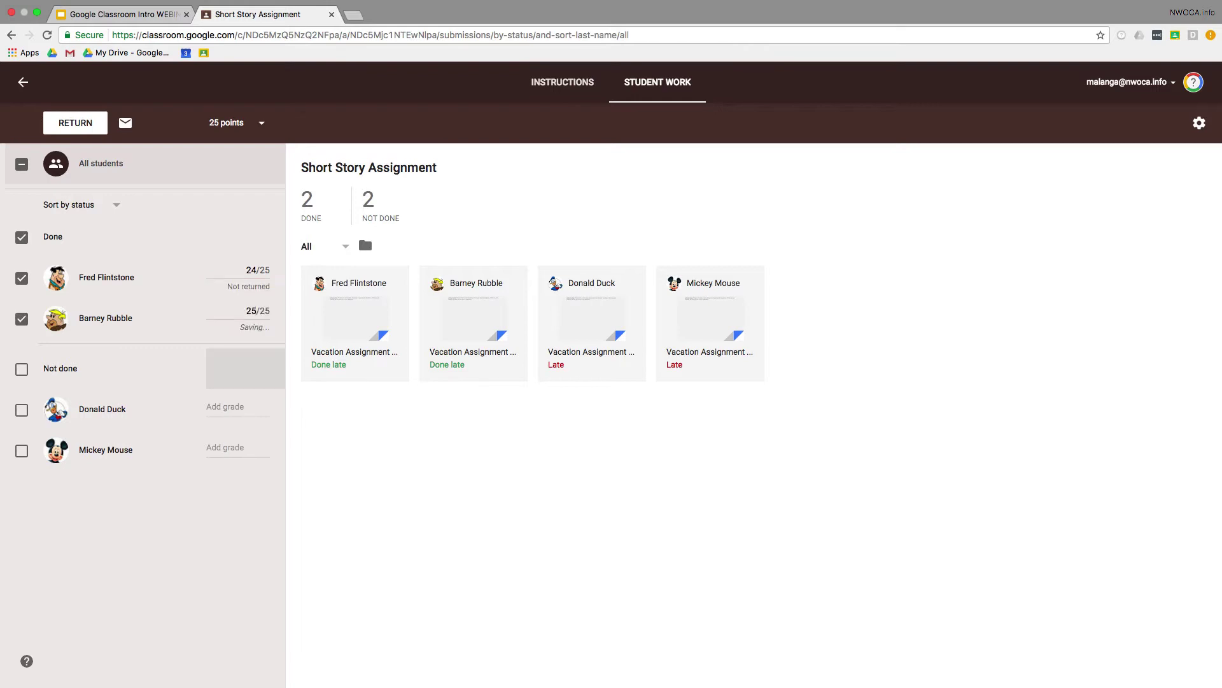
Step: Return both graded submissions with the private comment 'Nice job!'
{"action": "left_click", "coordinate": [62, 128]}
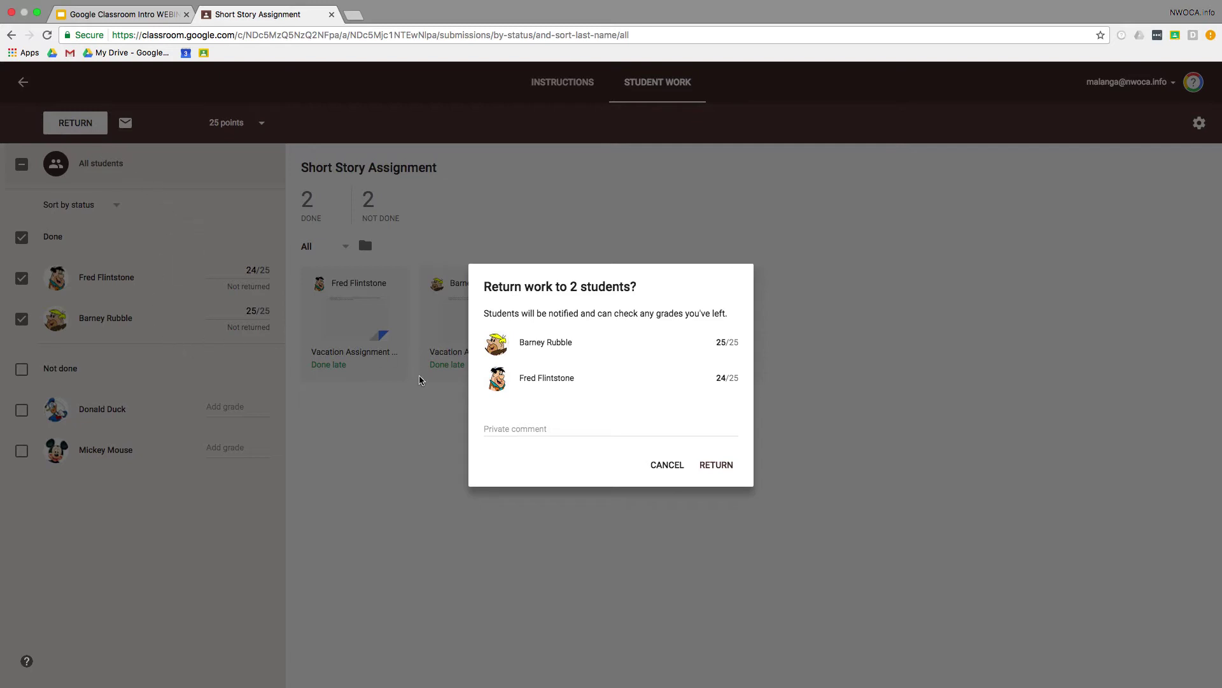
{"action": "left_click", "coordinate": [499, 427]}
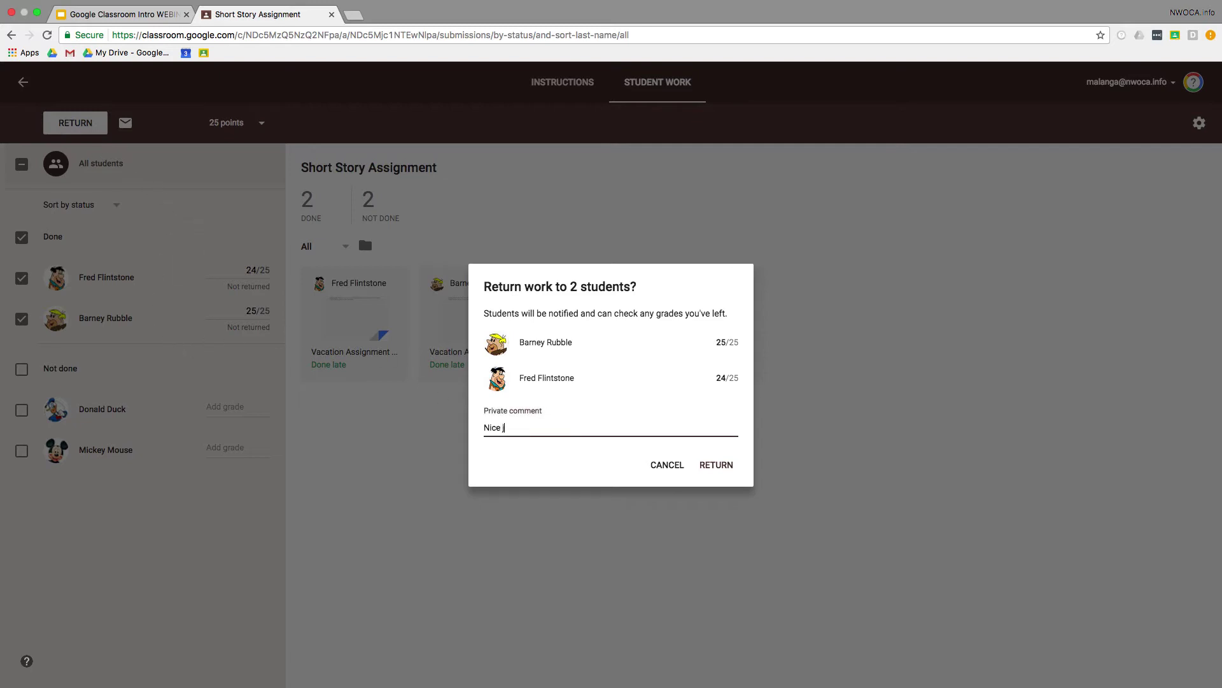
{"action": "type", "text": "Nice job!"}
{"action": "left_click", "coordinate": [716, 464]}
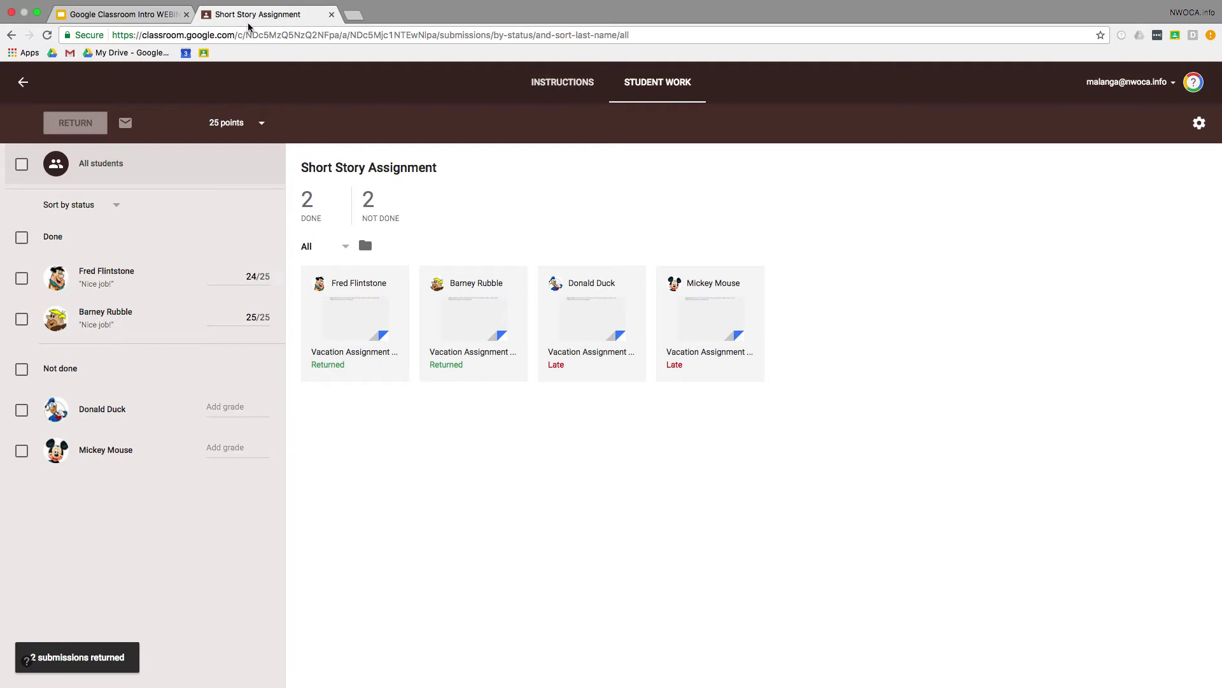
Step: From the class stream, start creating a new assignment
{"action": "left_click", "coordinate": [23, 82]}
{"action": "scroll", "coordinate": [187, 166], "scroll_direction": "up", "scroll_amount": 2}
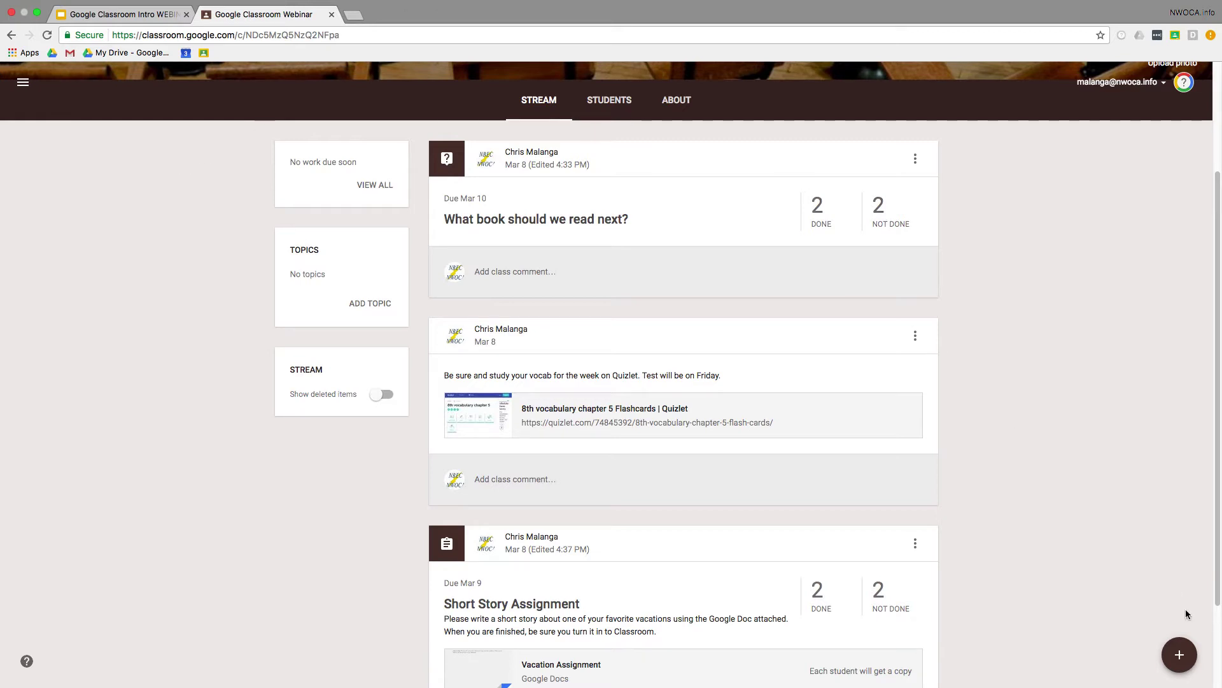
{"action": "mouse_move", "coordinate": [1180, 649]}
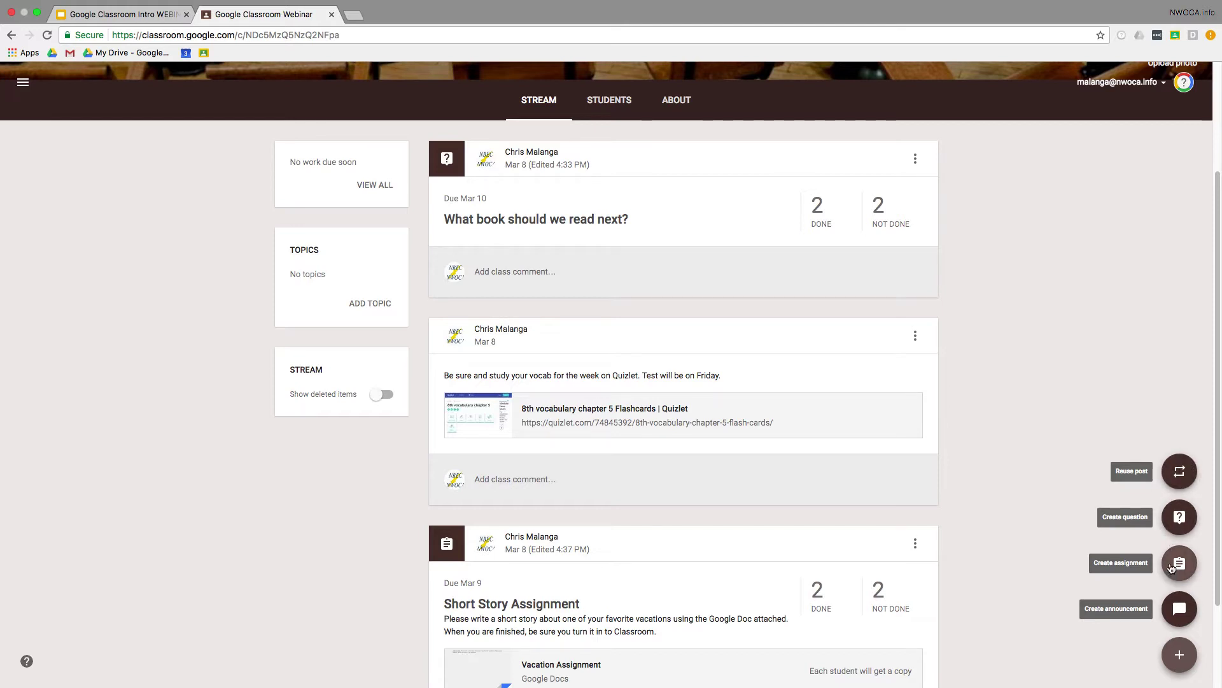
{"action": "left_click", "coordinate": [1172, 568]}
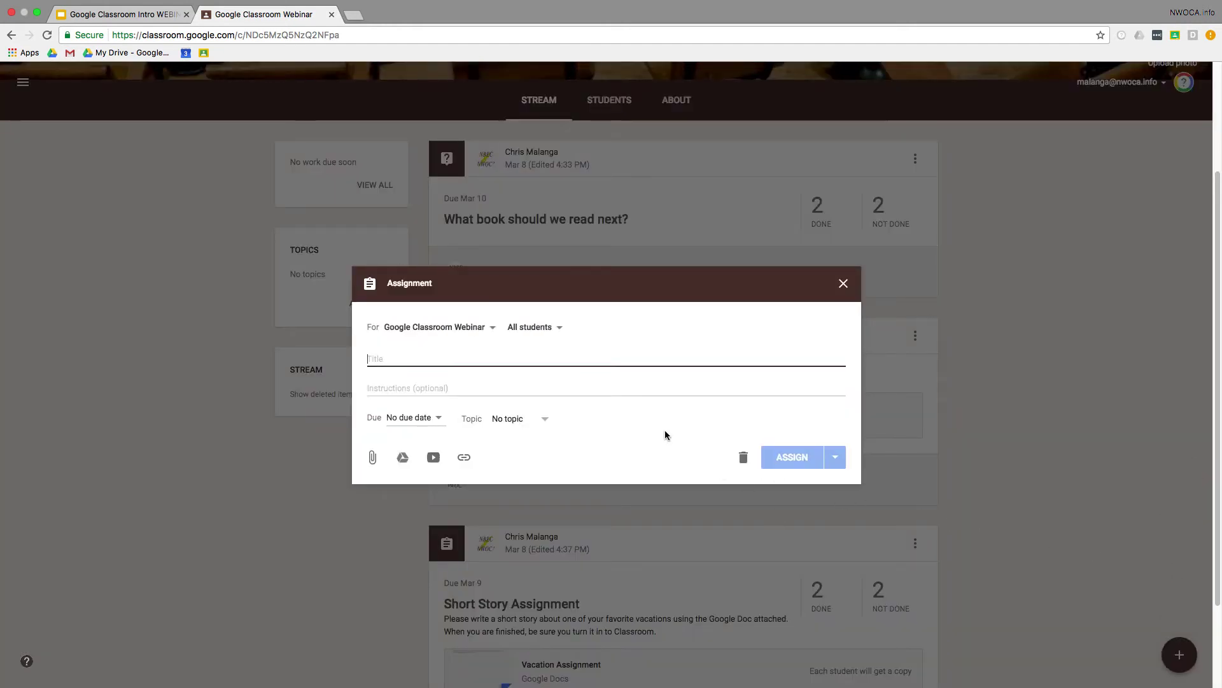
Step: Address the assignment to only two selected students instead of All students
{"action": "left_click", "coordinate": [551, 330]}
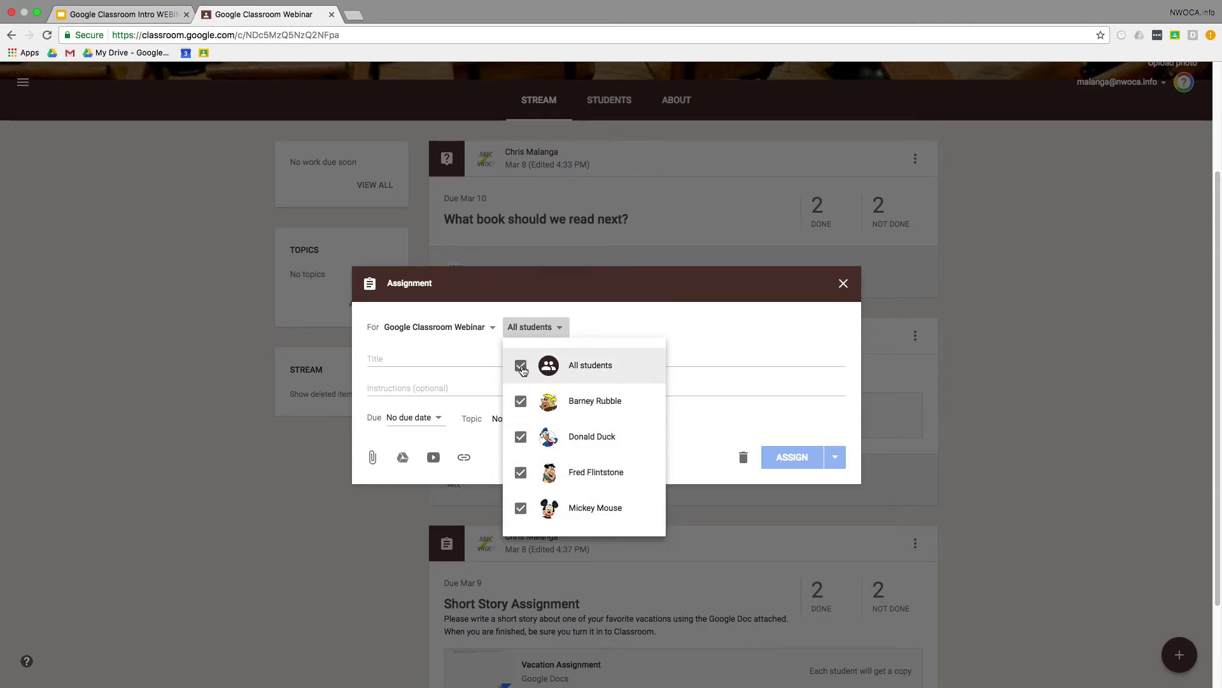
{"action": "left_click", "coordinate": [521, 366]}
{"action": "left_click", "coordinate": [520, 508]}
{"action": "left_click", "coordinate": [521, 438]}
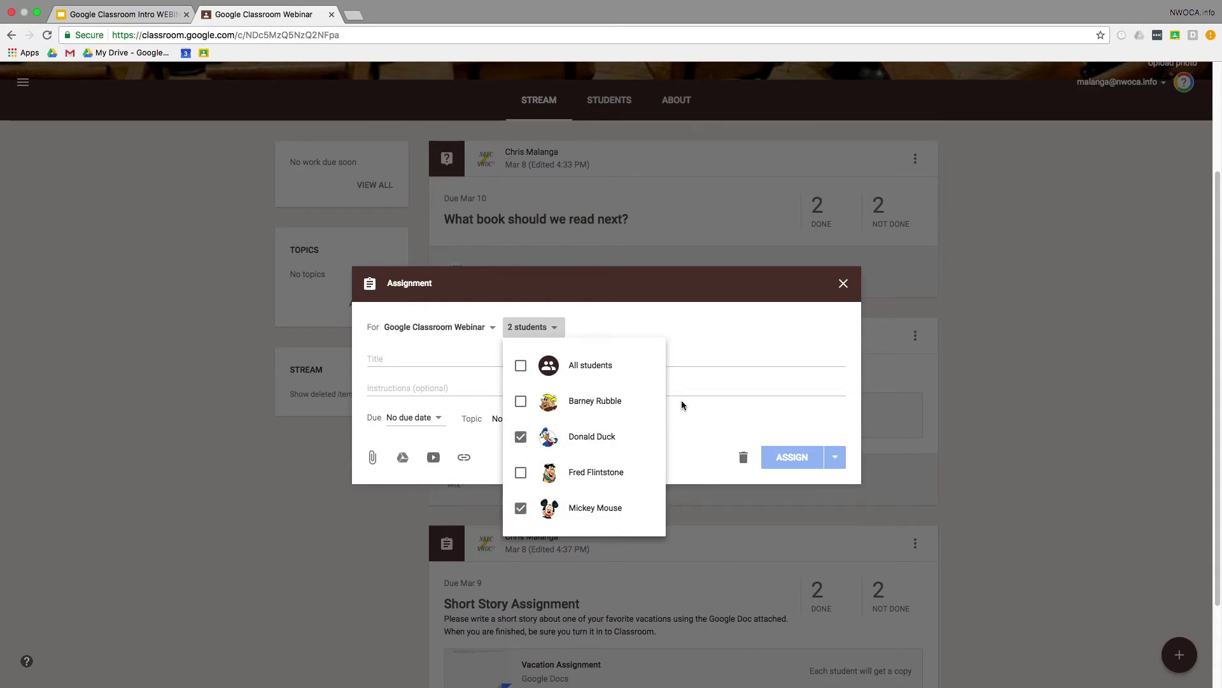
{"action": "left_click", "coordinate": [436, 360]}
{"action": "left_click", "coordinate": [435, 357]}
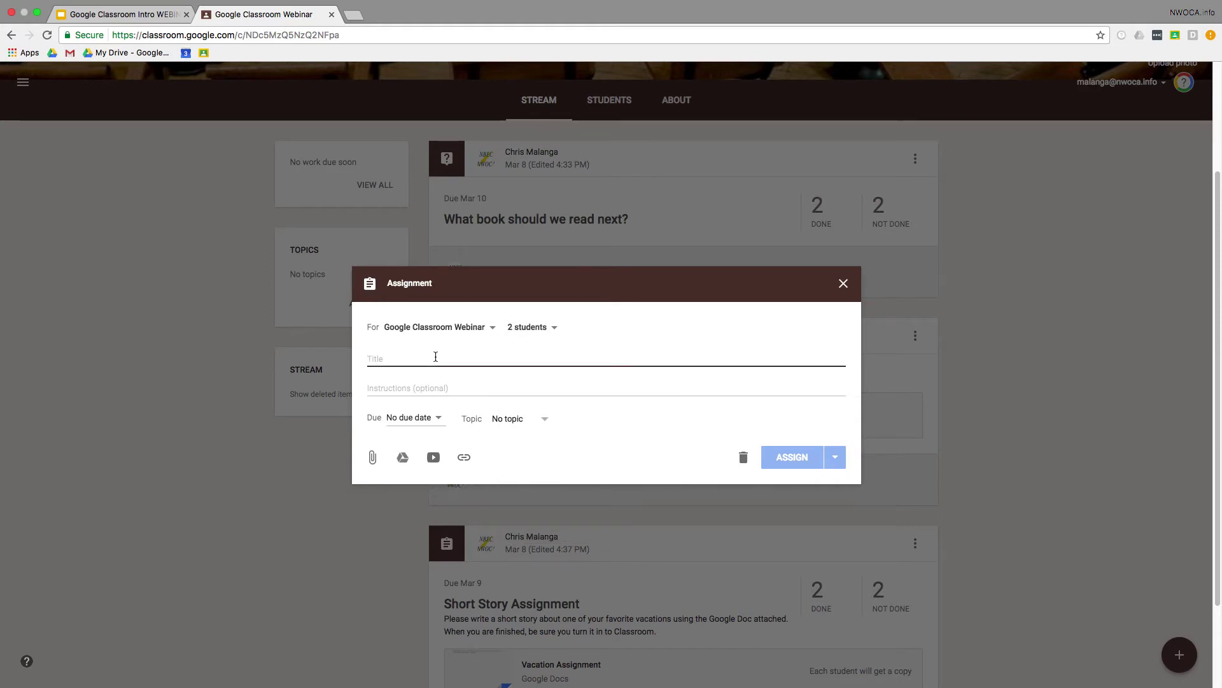
Step: Title it 'Essay Assignment' with the instructions 'Please complete the essay'
{"action": "type", "text": "Essay"}
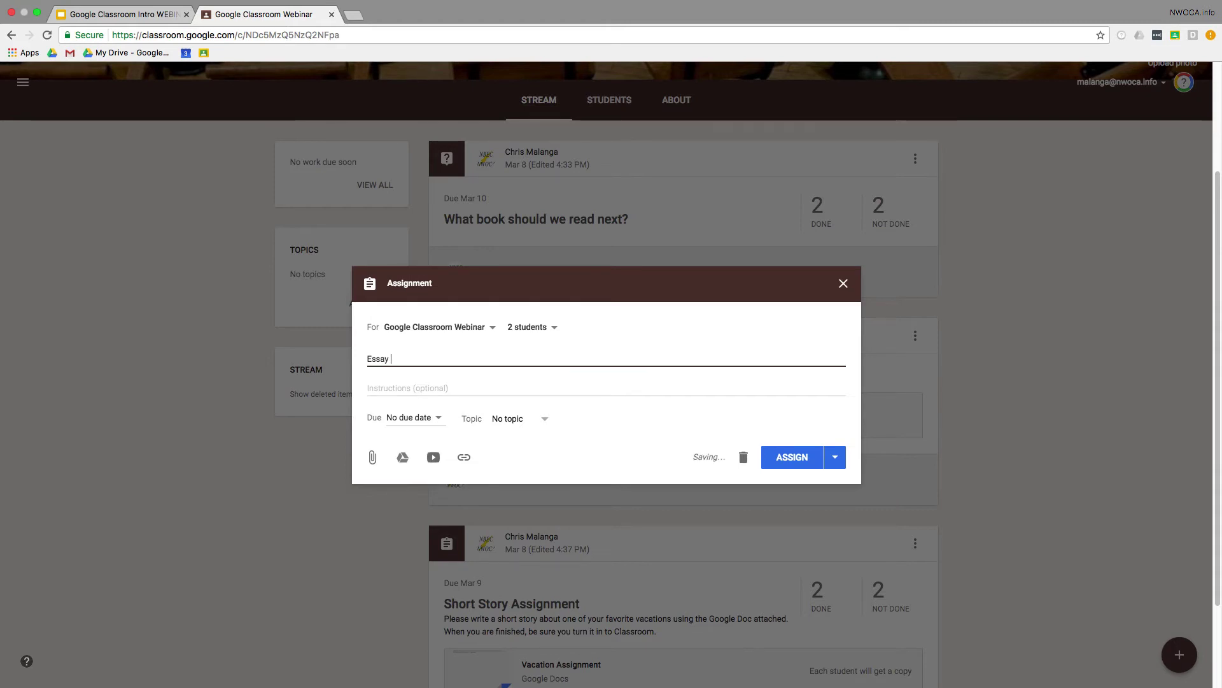
{"action": "type", "text": " Assignment"}
{"action": "key", "text": "Tab"}
{"action": "type", "text": "Please complete the essay"}
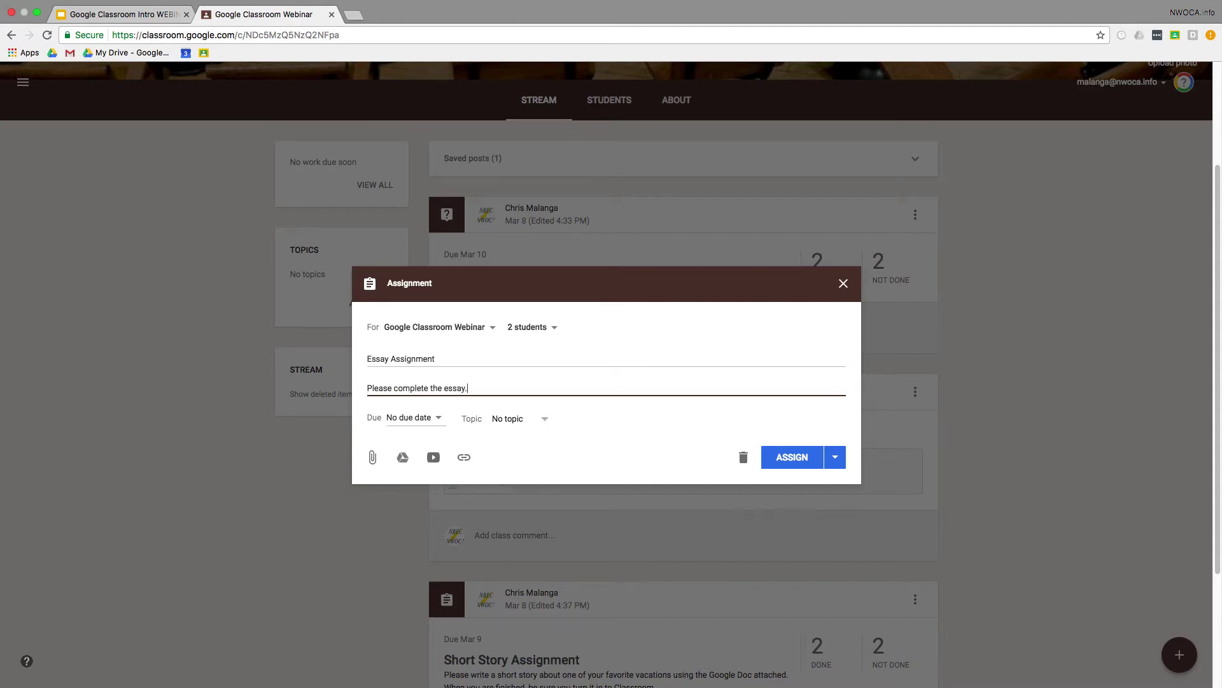
Step: Set the due date to March 30 and bring up the Google Drive file picker
{"action": "left_click", "coordinate": [438, 420]}
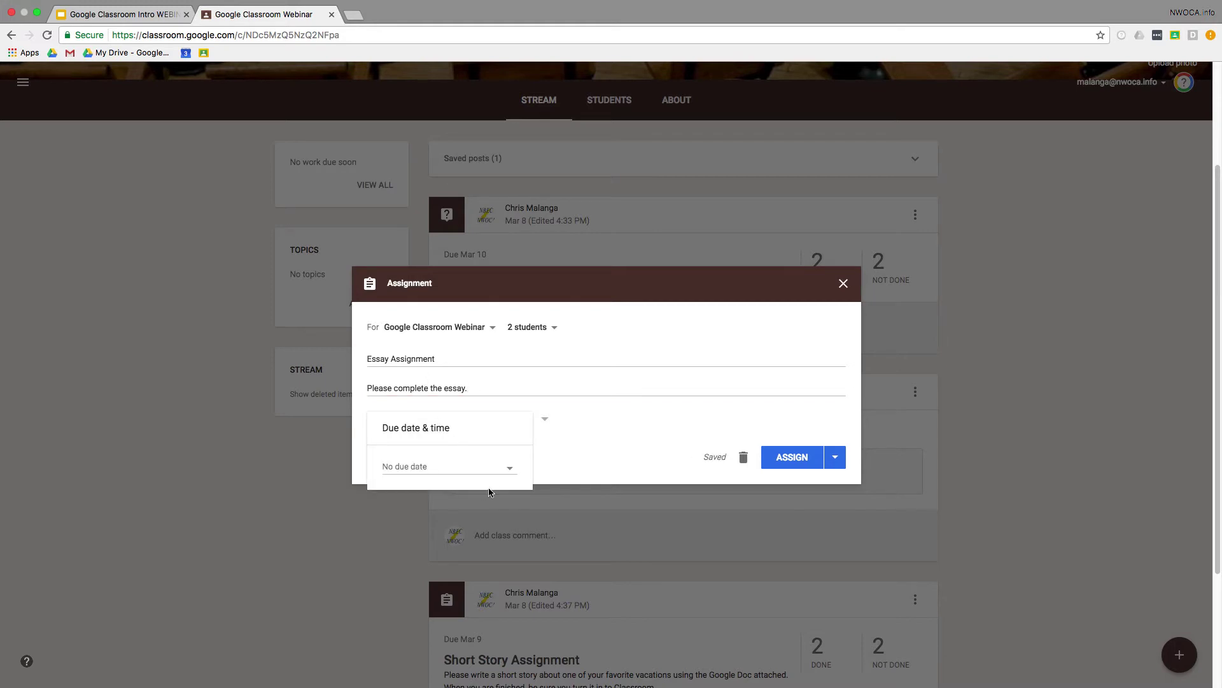
{"action": "left_click", "coordinate": [510, 468]}
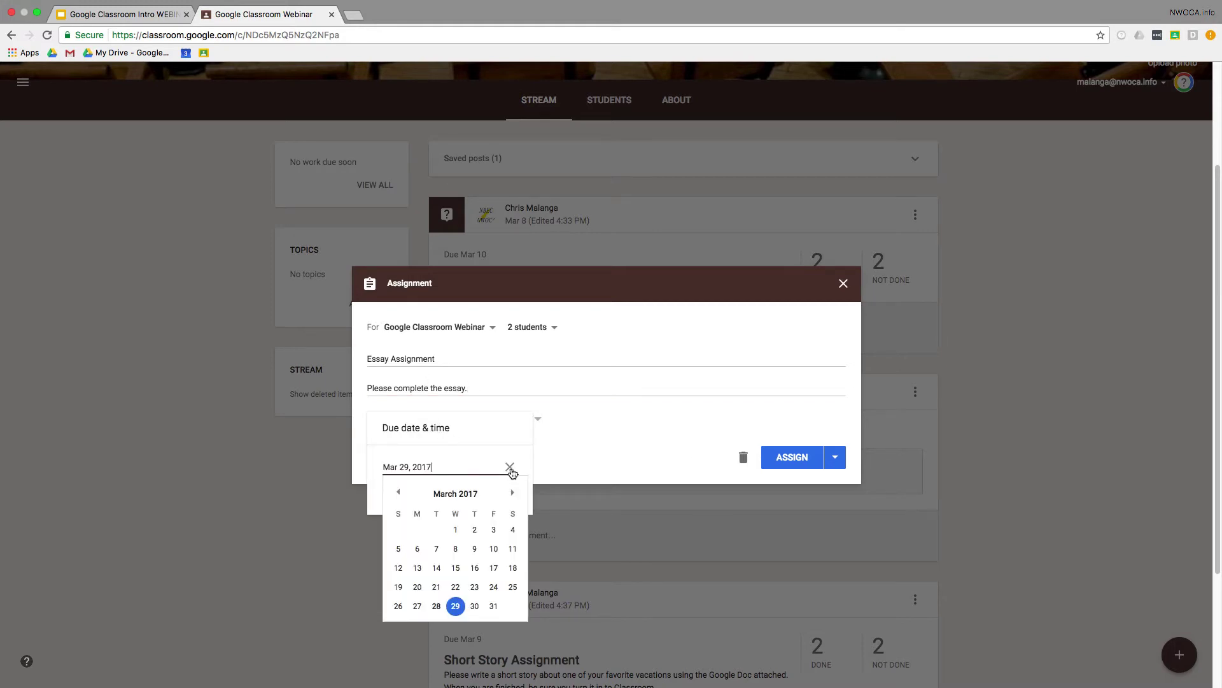
{"action": "left_click", "coordinate": [472, 606]}
{"action": "left_click", "coordinate": [584, 427]}
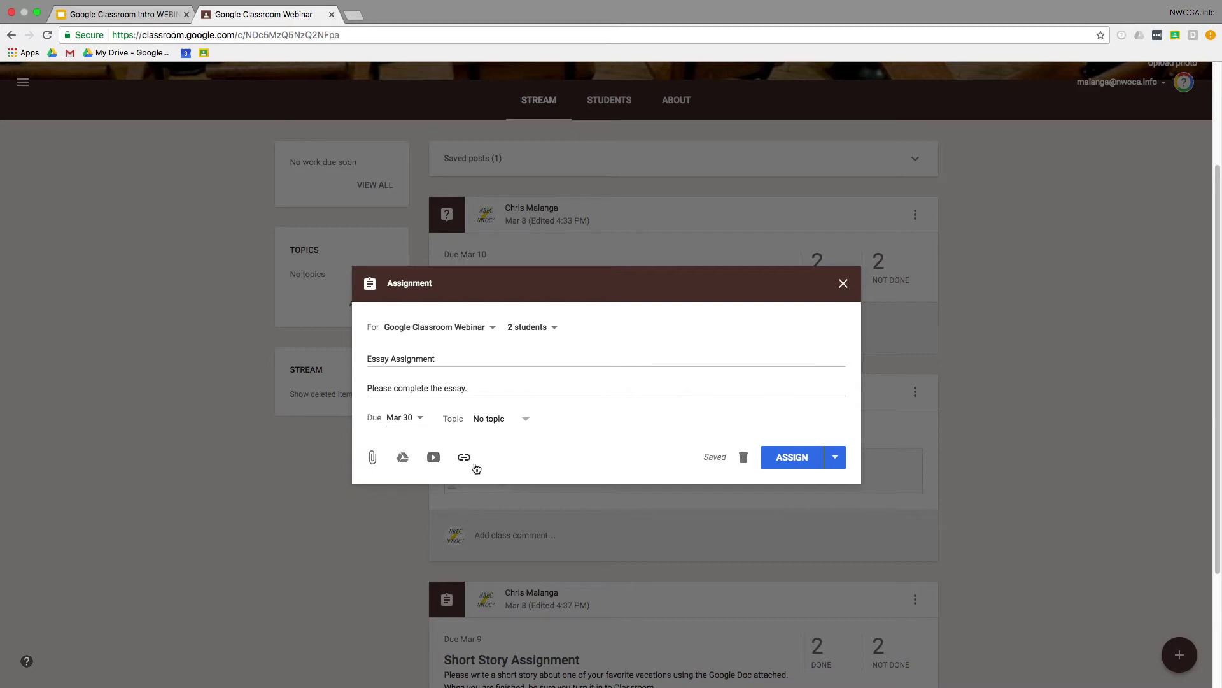
{"action": "left_click", "coordinate": [400, 457]}
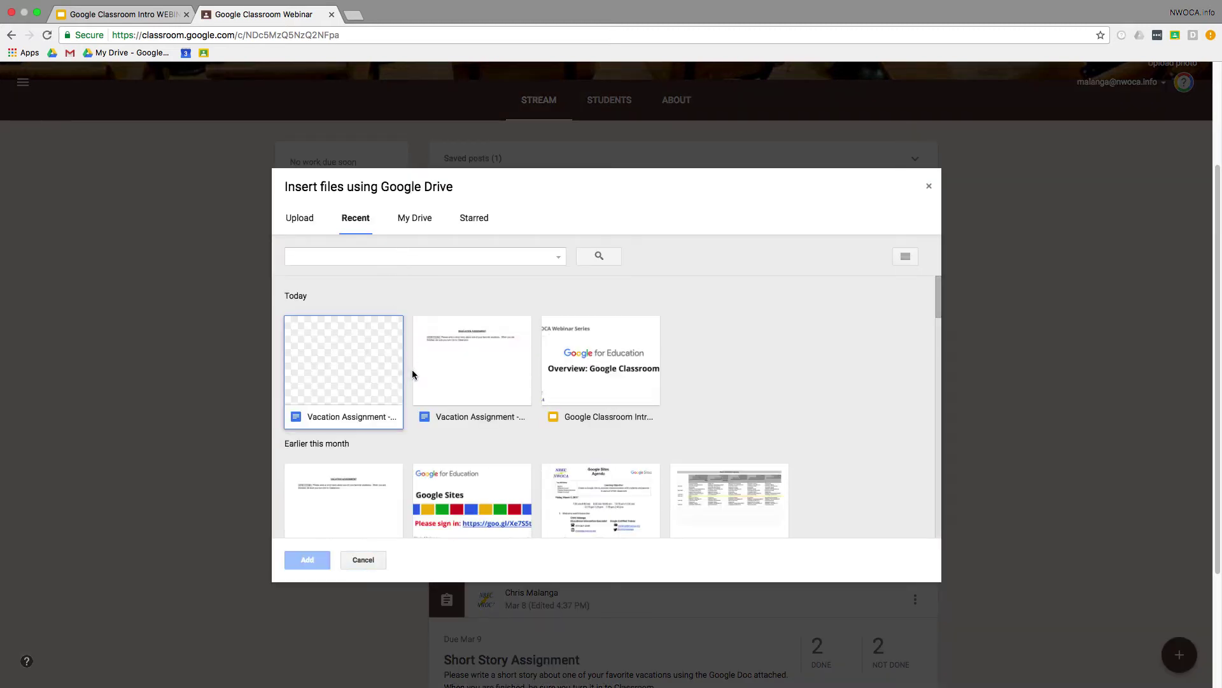
Step: Attach the Vacation Assignment doc from Drive, set to 'Make a copy for each student'
{"action": "left_click", "coordinate": [479, 373]}
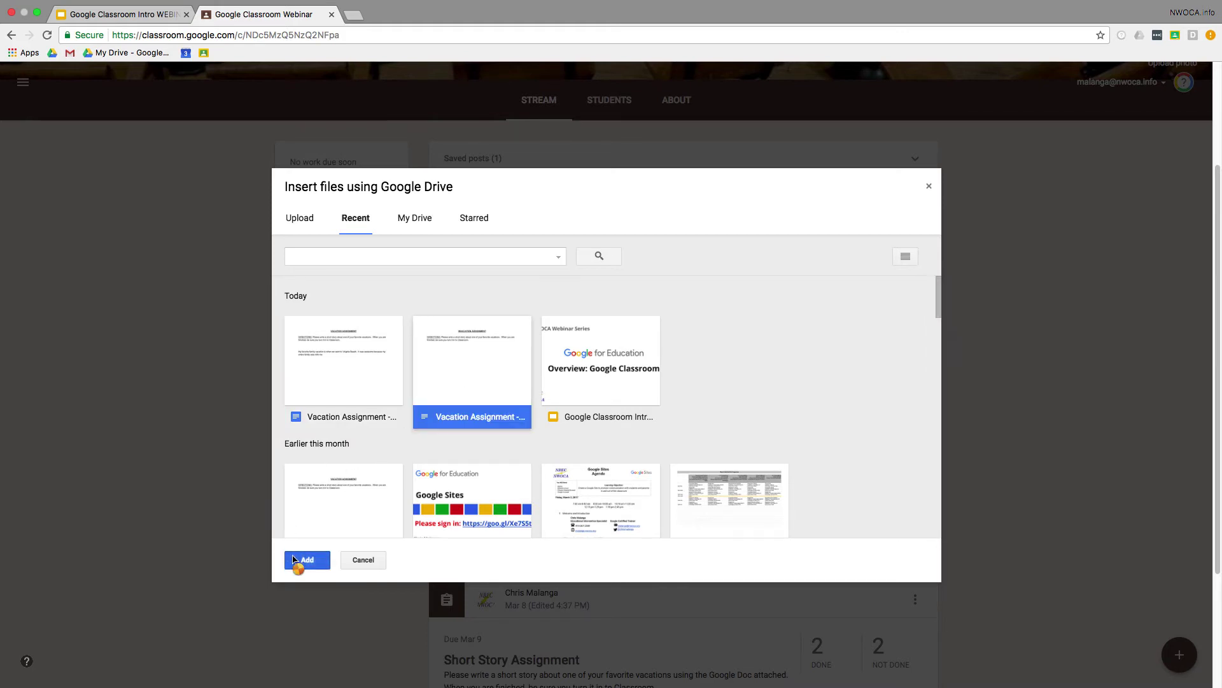
{"action": "left_click", "coordinate": [297, 559]}
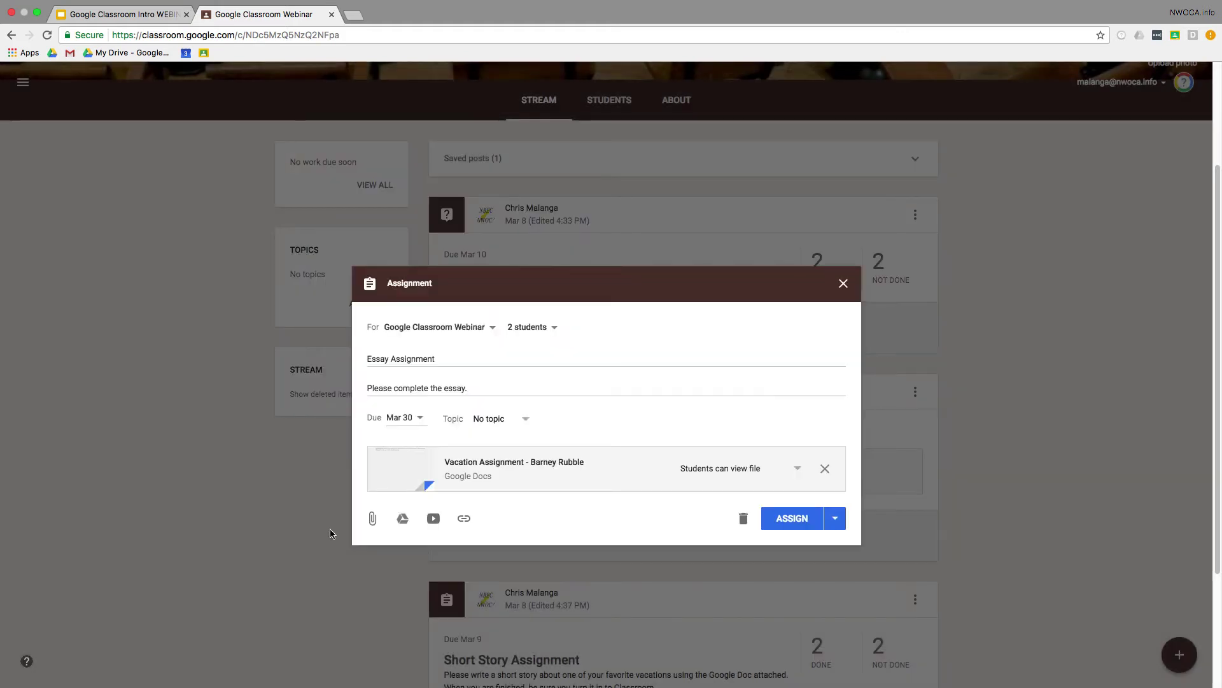
{"action": "left_click", "coordinate": [801, 468]}
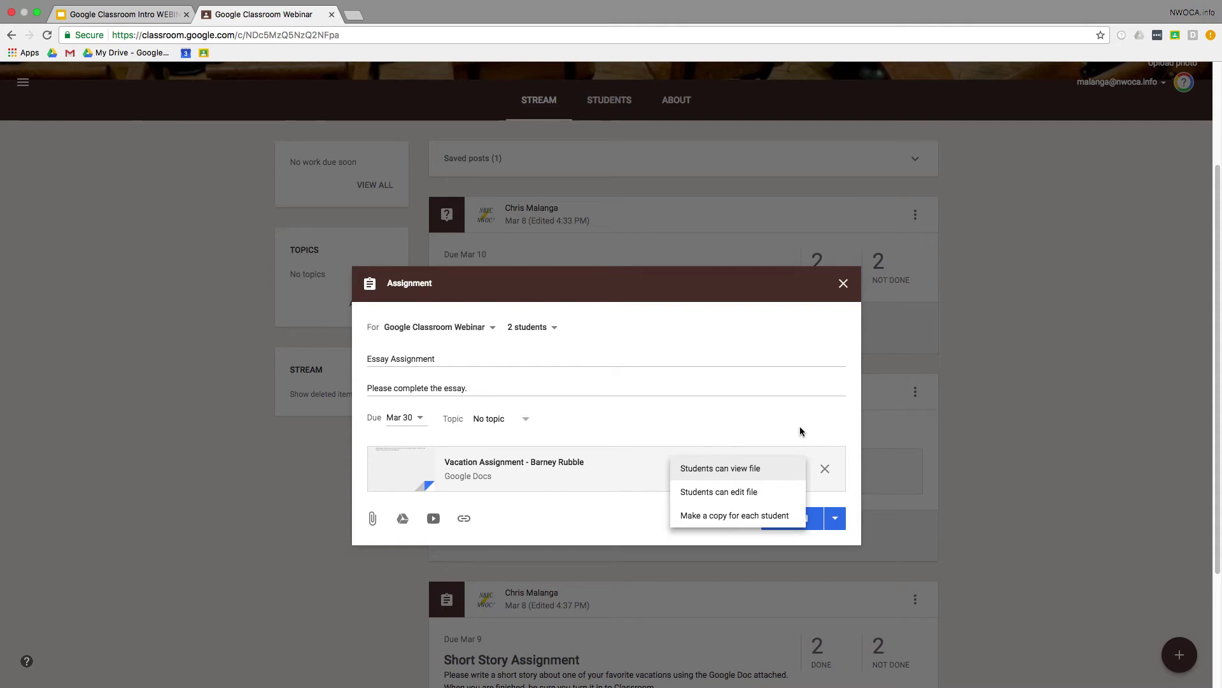
{"action": "left_click", "coordinate": [750, 516]}
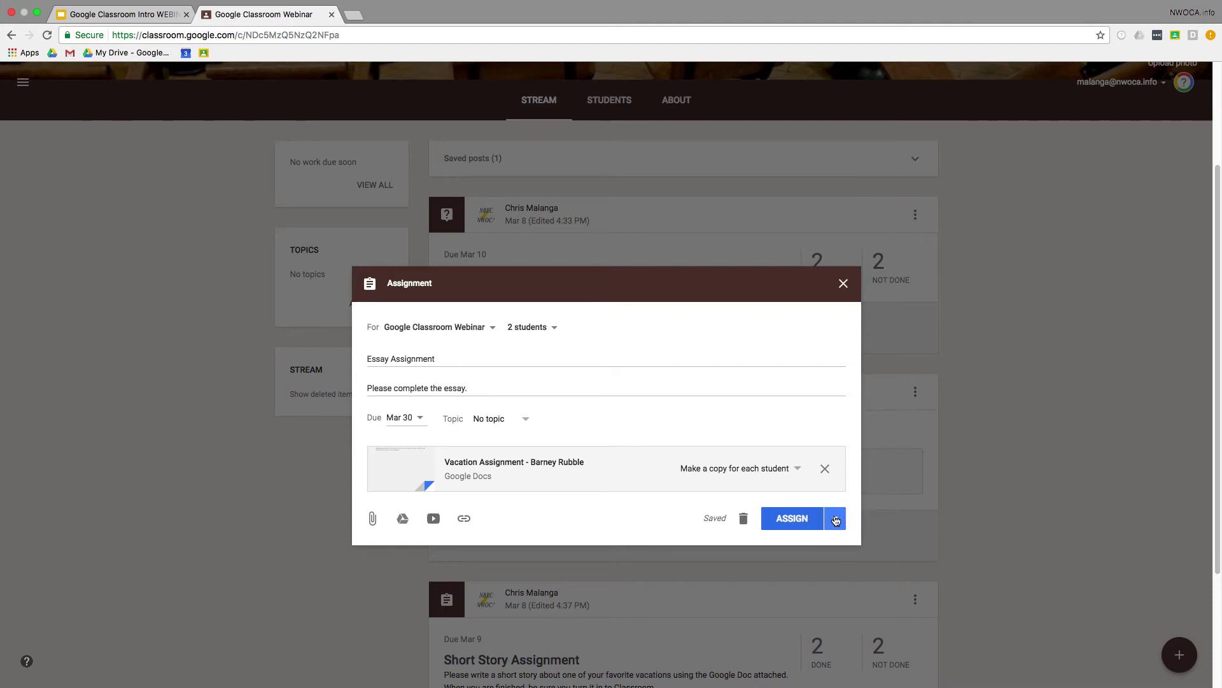
{"action": "left_click", "coordinate": [835, 520]}
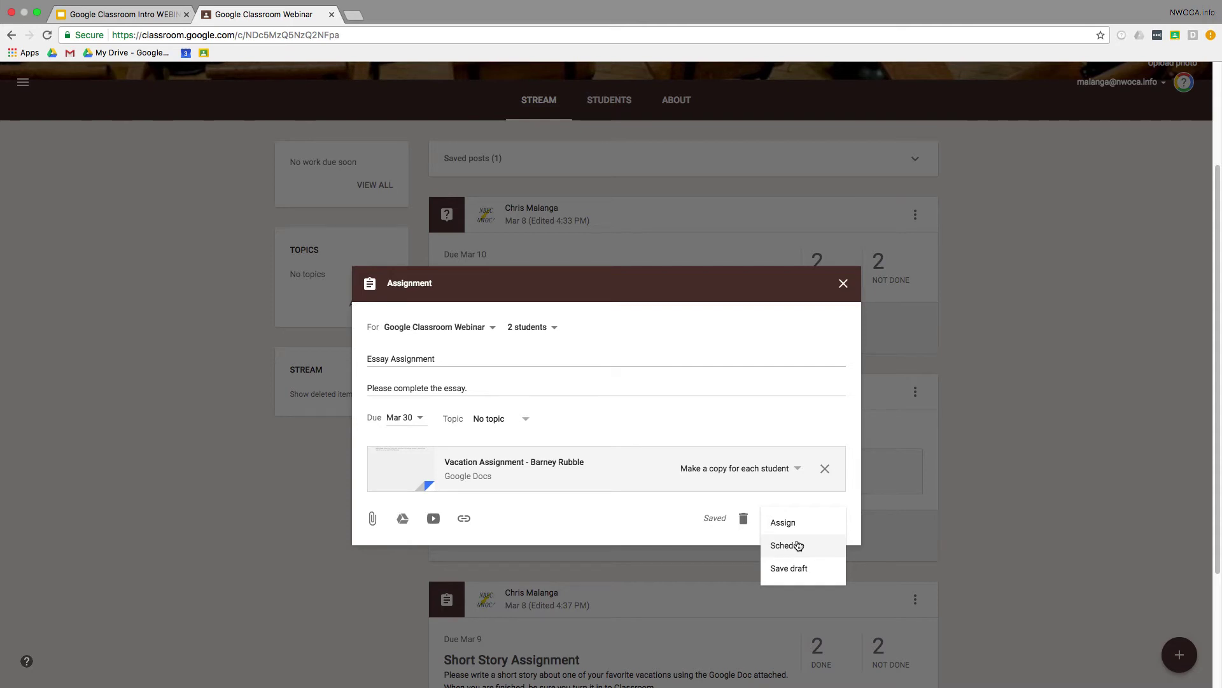
Step: Assign Essay Assignment to the class now instead of scheduling it, and begin a new announcement
{"action": "left_click", "coordinate": [798, 546]}
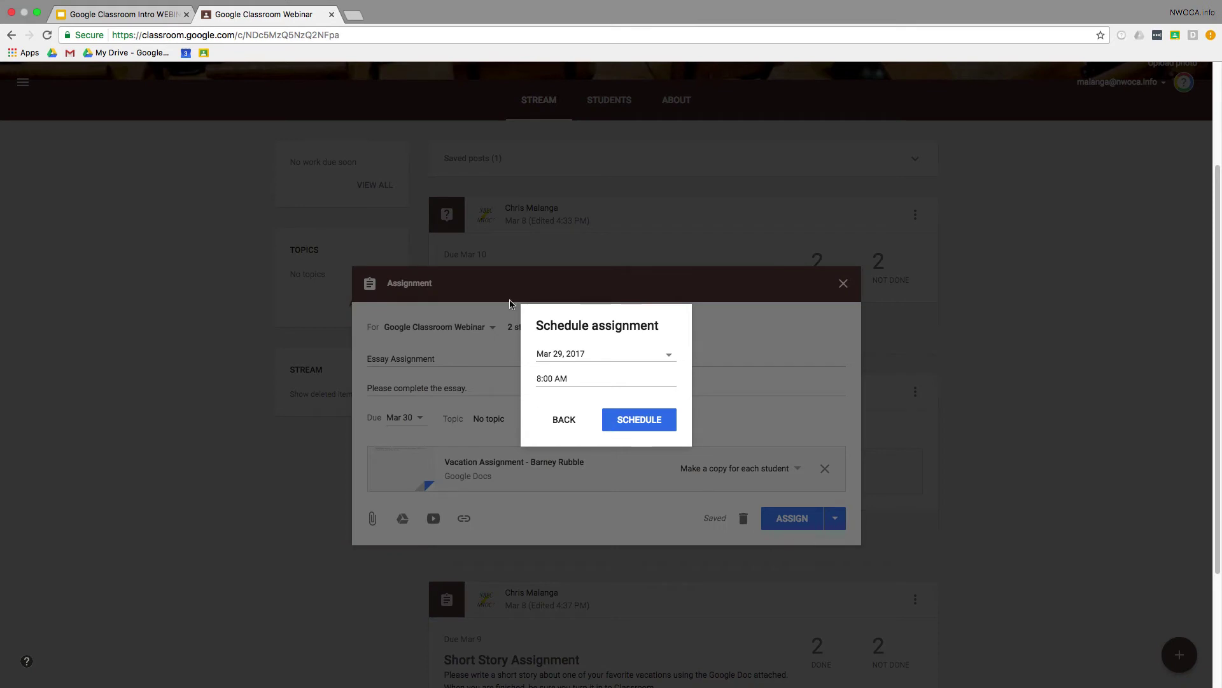
{"action": "left_click", "coordinate": [557, 418]}
{"action": "left_click", "coordinate": [835, 518]}
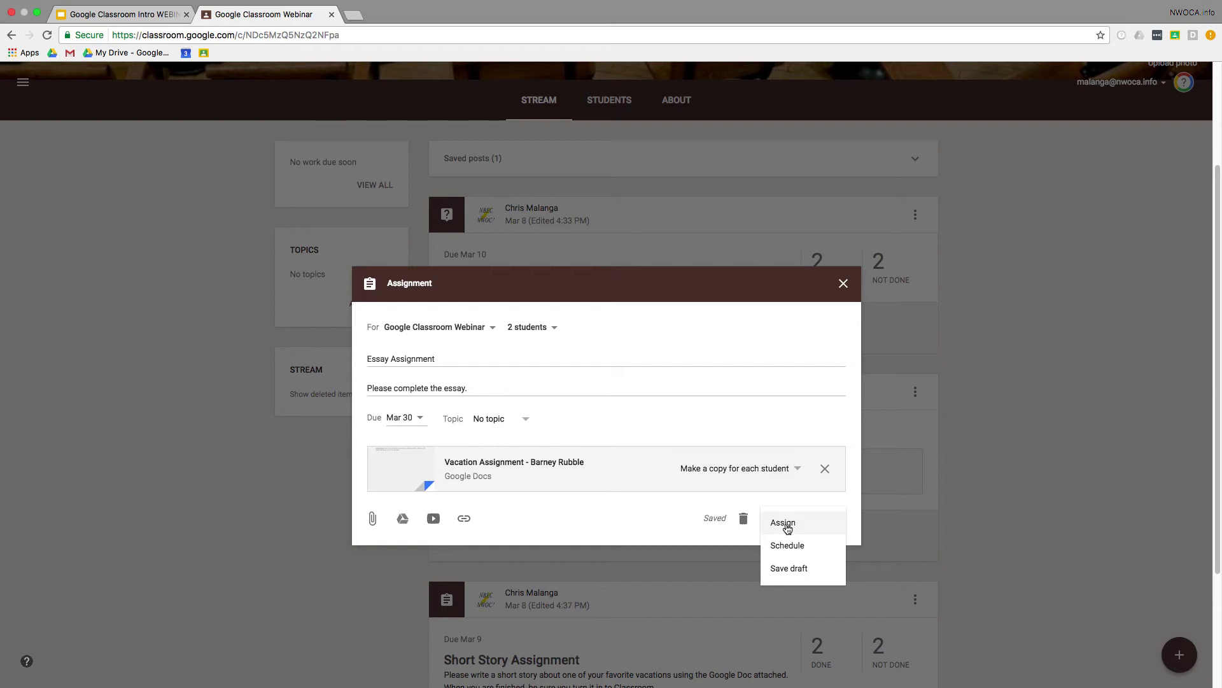
{"action": "left_click", "coordinate": [785, 524]}
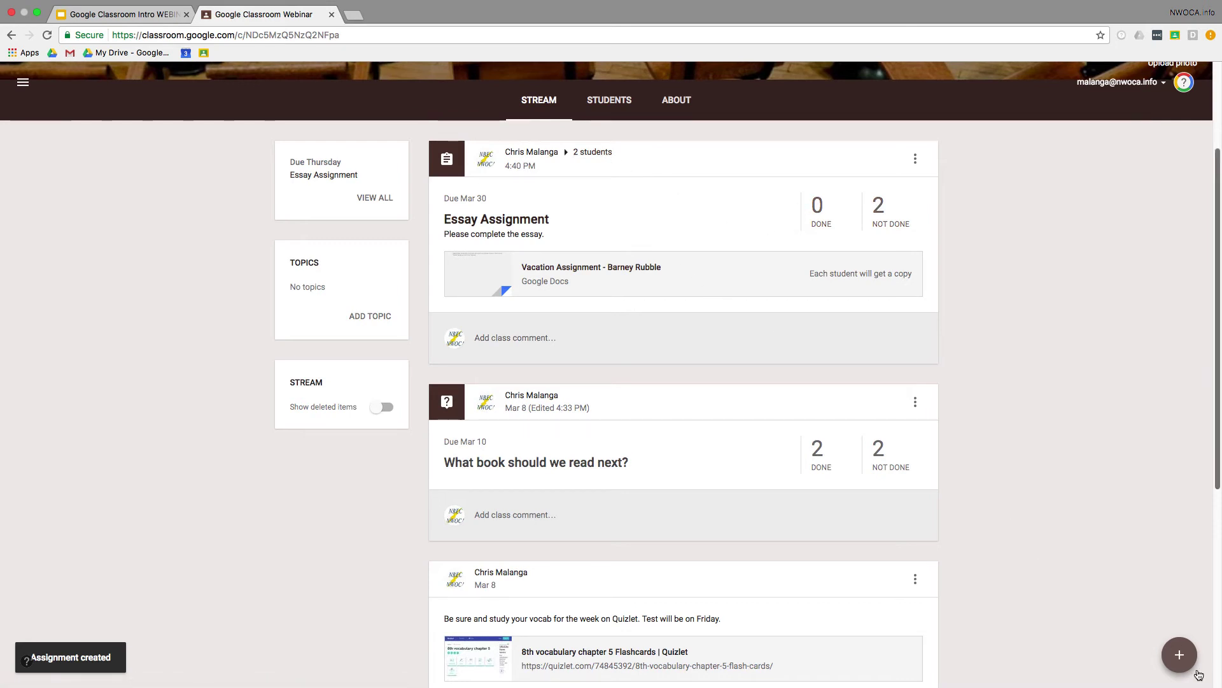
{"action": "mouse_move", "coordinate": [1183, 661]}
{"action": "left_click", "coordinate": [1180, 612]}
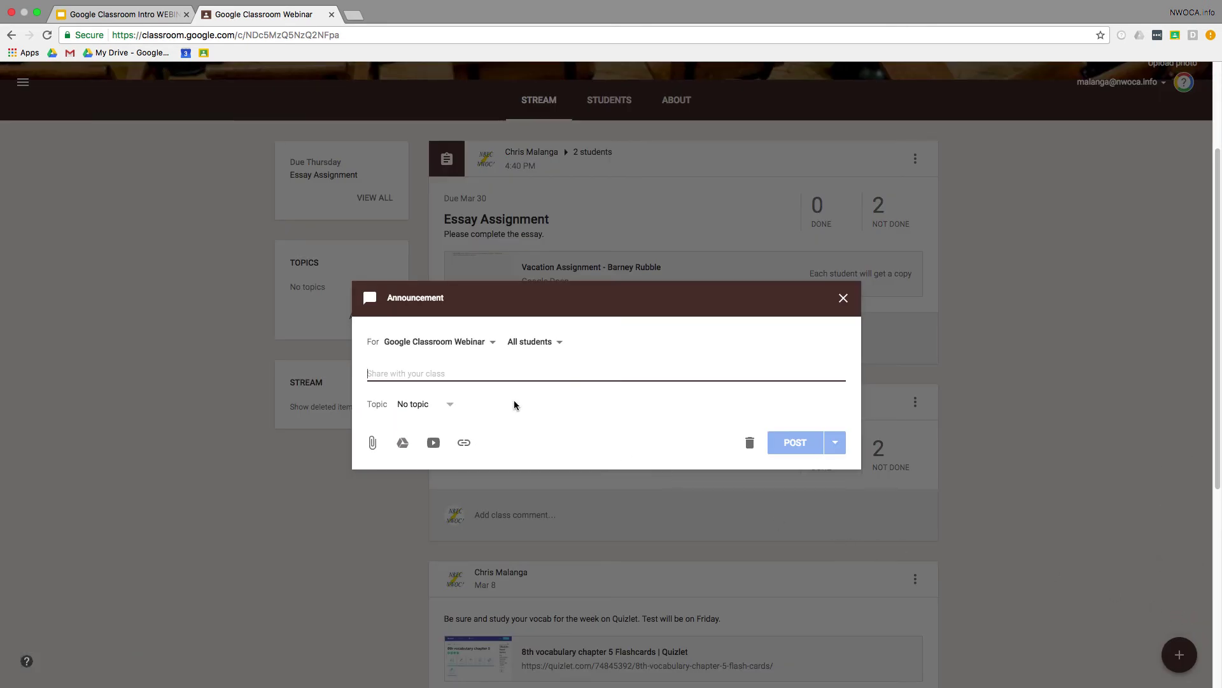
Step: Post the announcement 'Please remember to study your flashcards' to the class stream
{"action": "type", "text": "PLease r"}
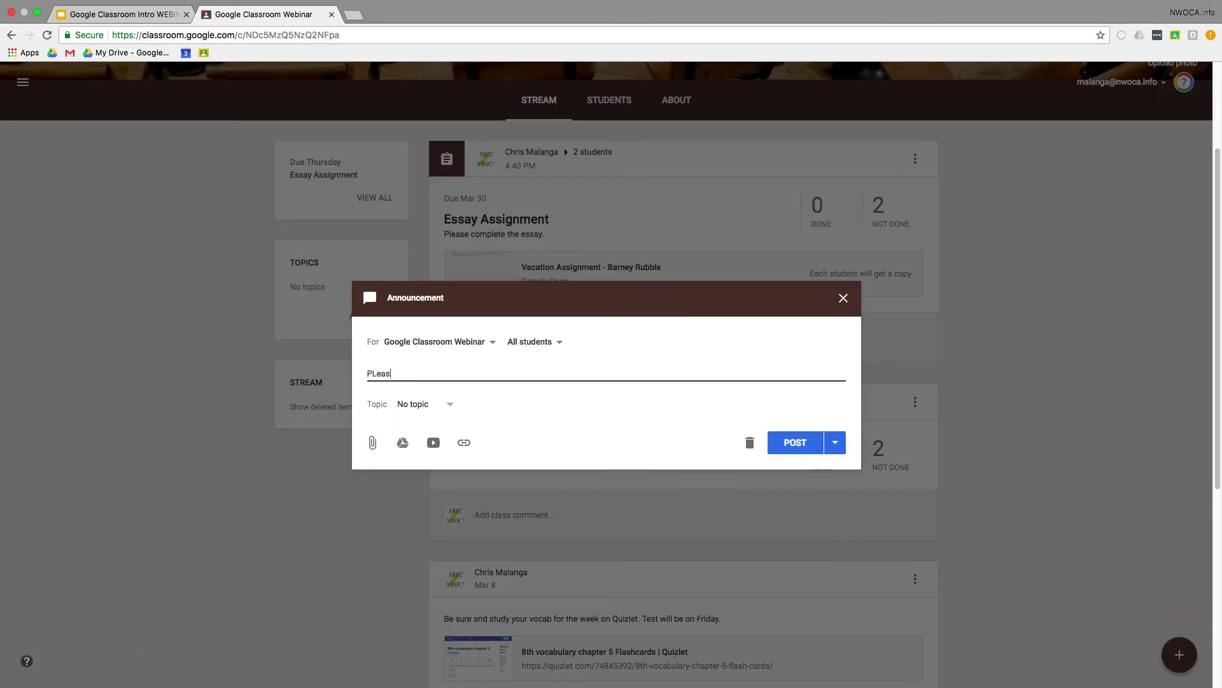
{"action": "key", "text": "BackSpace"}
{"action": "key", "text": "BackSpace"}
{"action": "key", "text": "BackSpace"}
{"action": "key", "text": "BackSpace"}
{"action": "key", "text": "BackSpace"}
{"action": "key", "text": "BackSpace"}
{"action": "key", "text": "BackSpace"}
{"action": "type", "text": "lease remember to study your flashcards."}
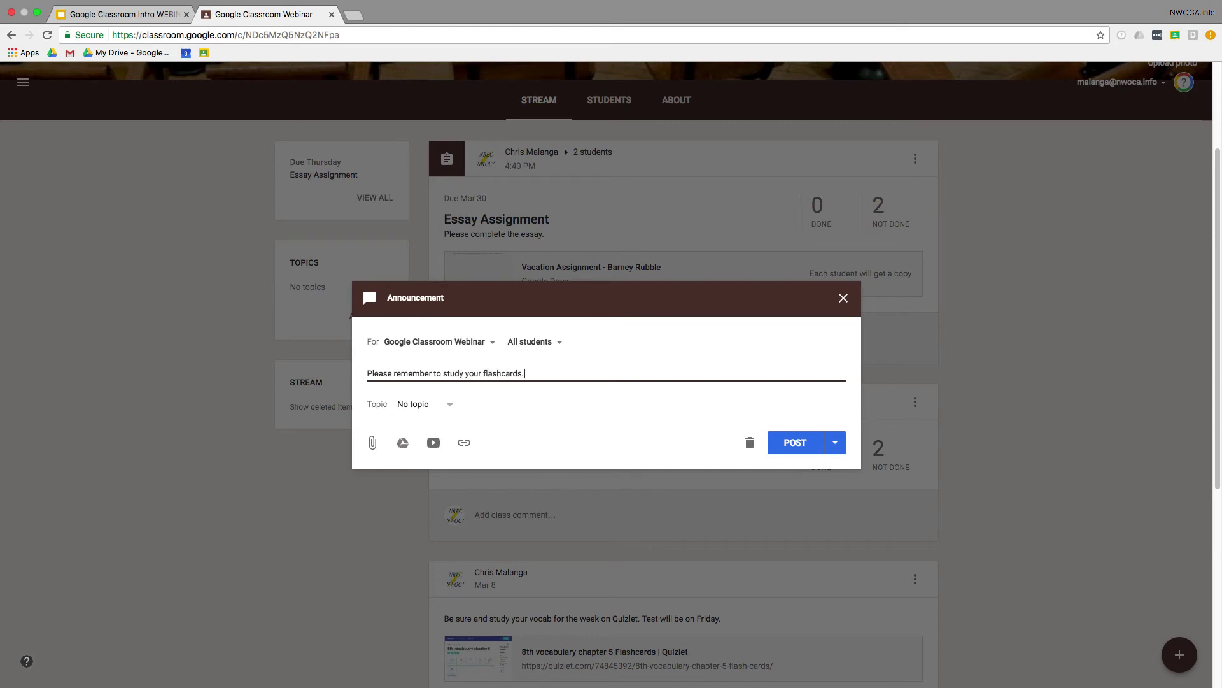
{"action": "left_click", "coordinate": [797, 445]}
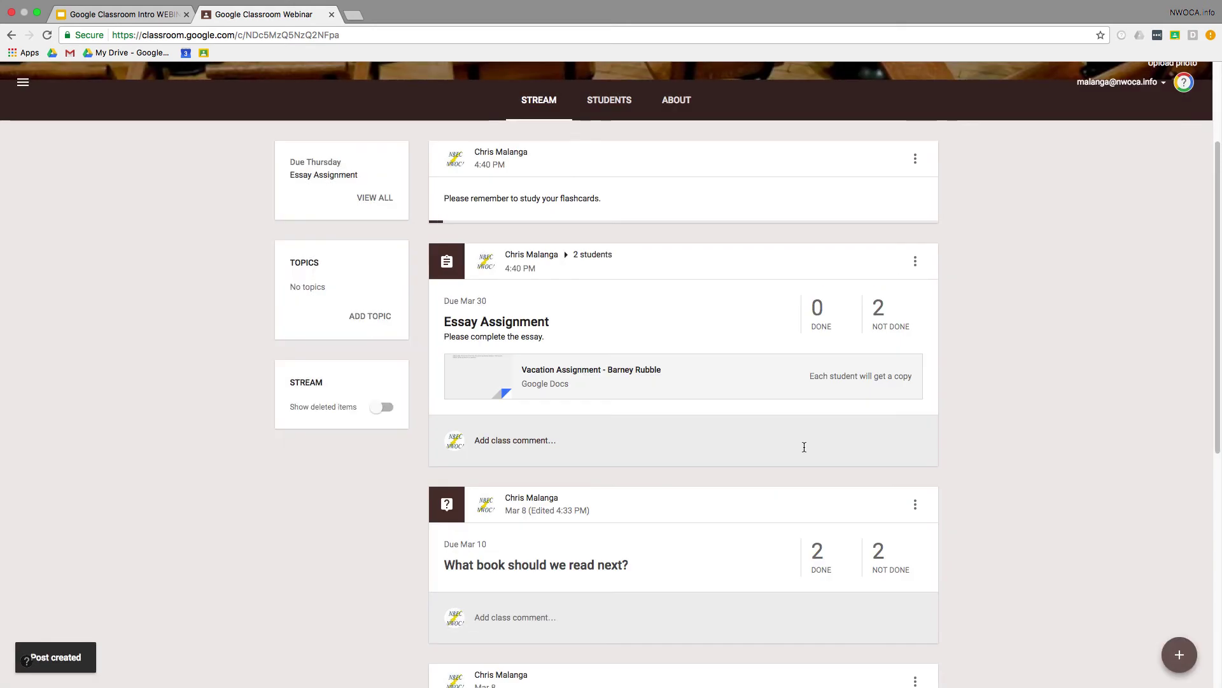
Step: Ask the short-answer question 'Did you enjoy the book we read? Why or why not?' with replies off
{"action": "mouse_move", "coordinate": [1180, 655]}
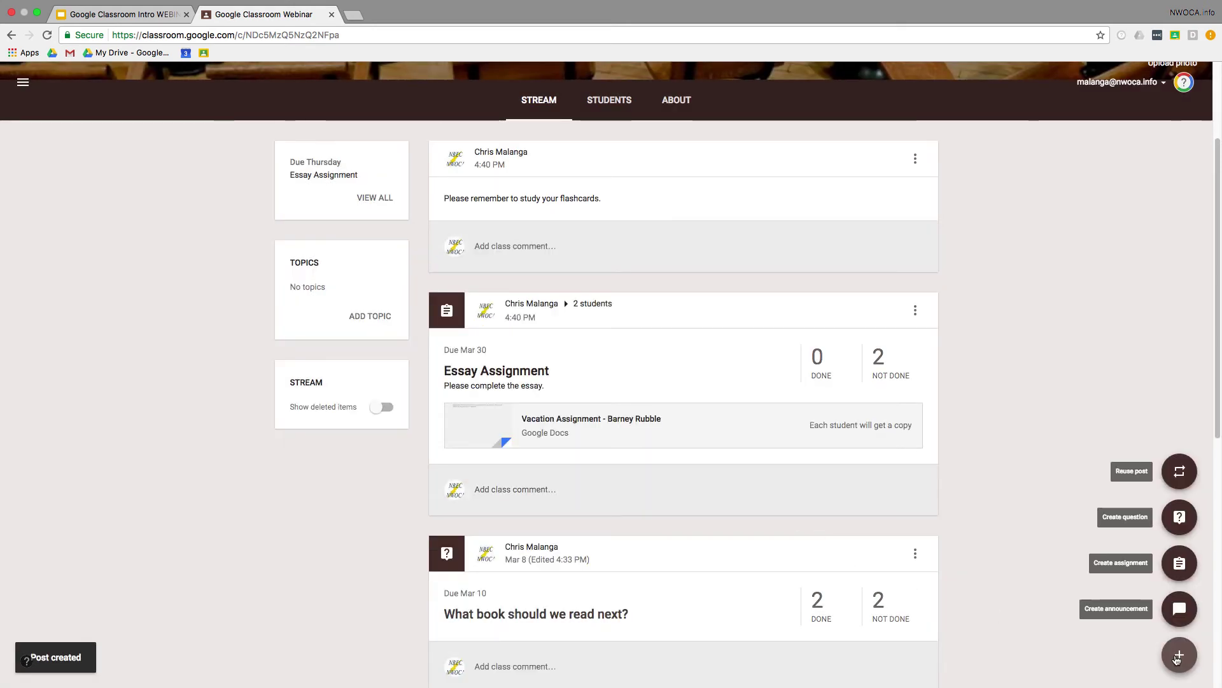
{"action": "left_click", "coordinate": [1175, 534]}
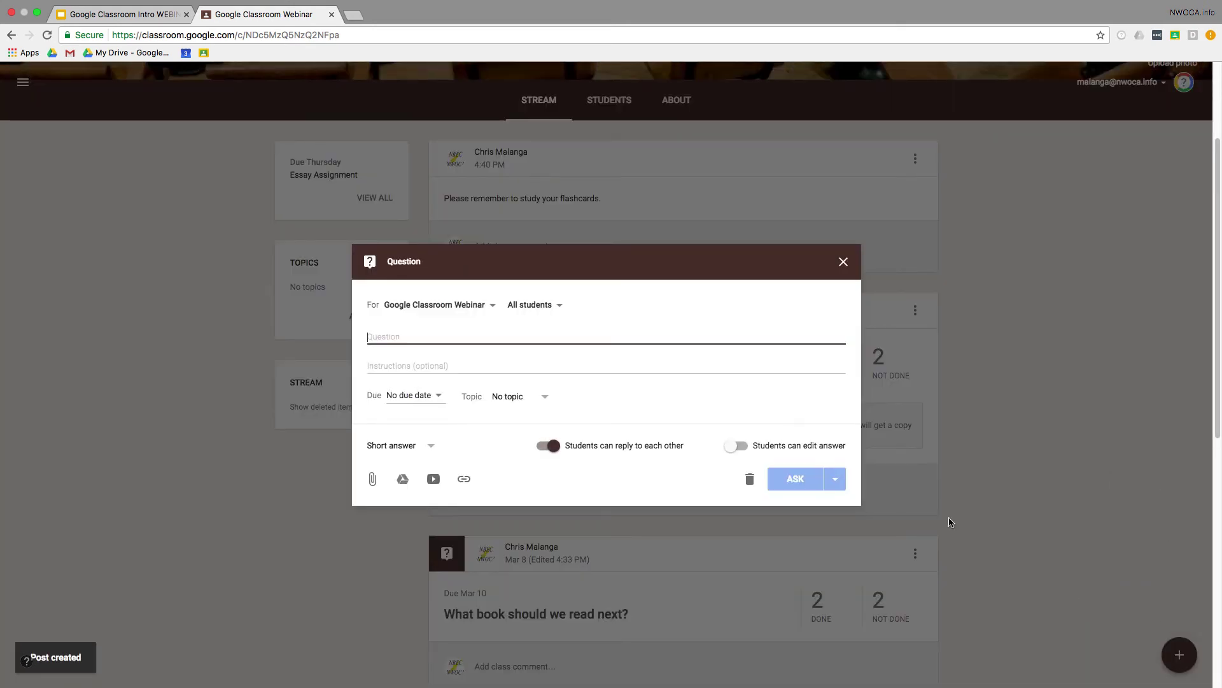
{"action": "type", "text": "Did you "}
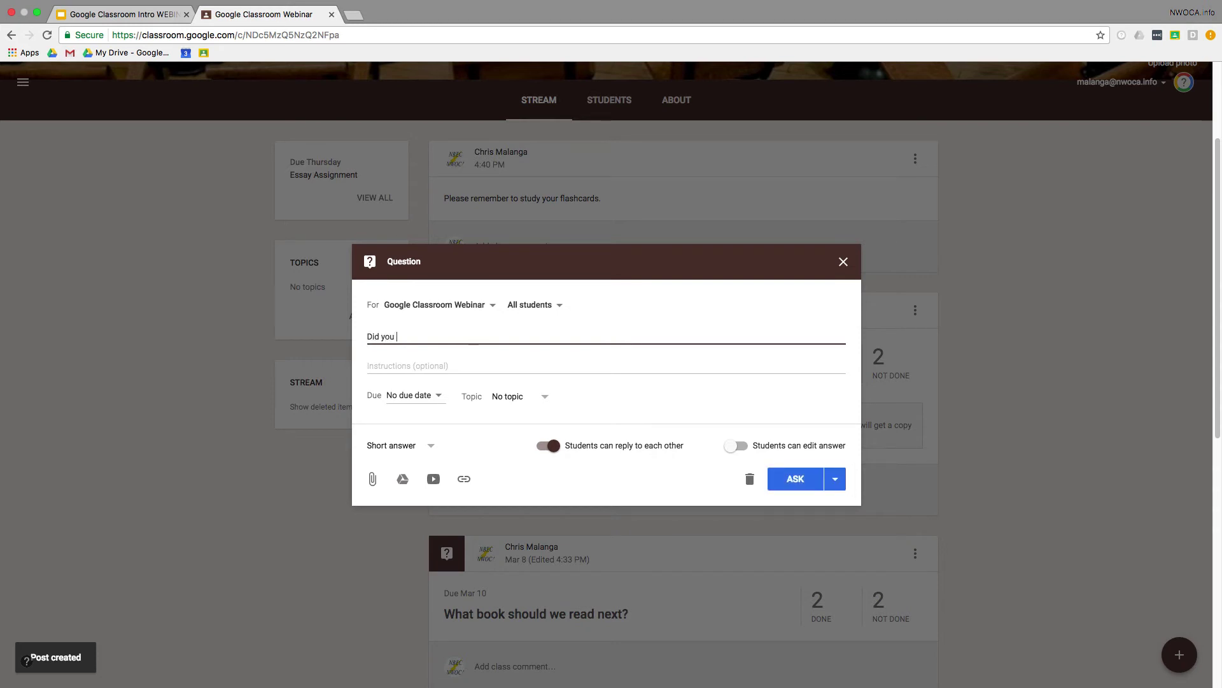
{"action": "type", "text": "enjoy the book we read? "}
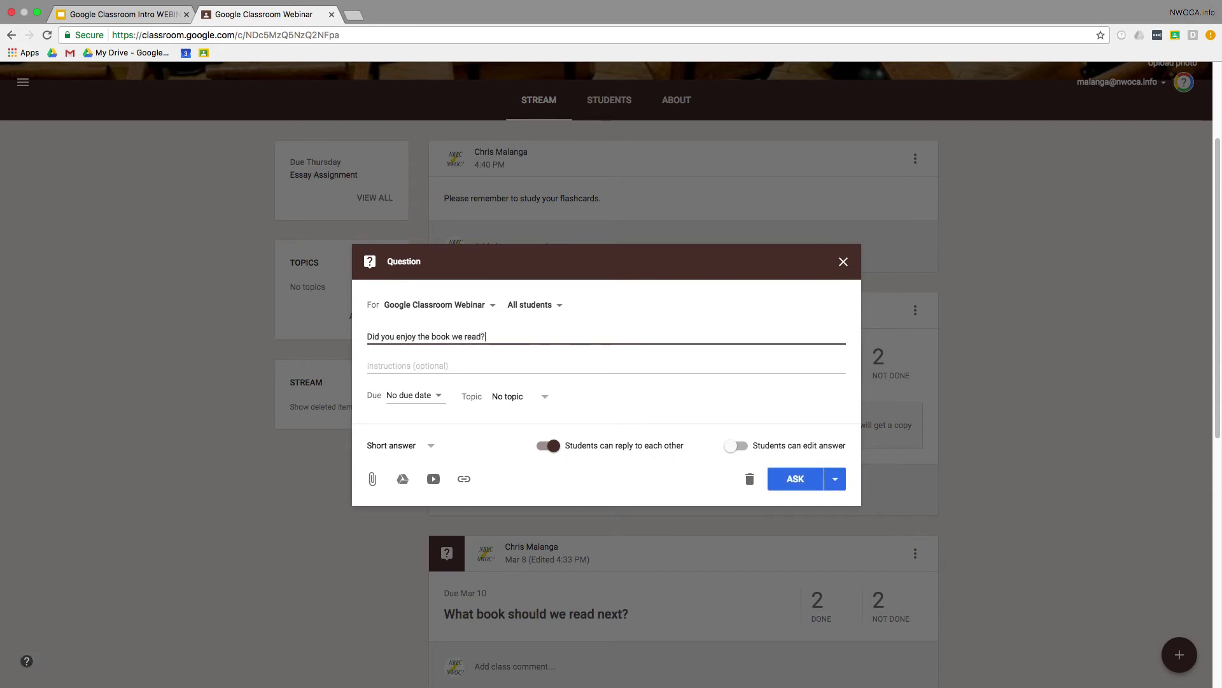
{"action": "type", "text": "Why or wh"}
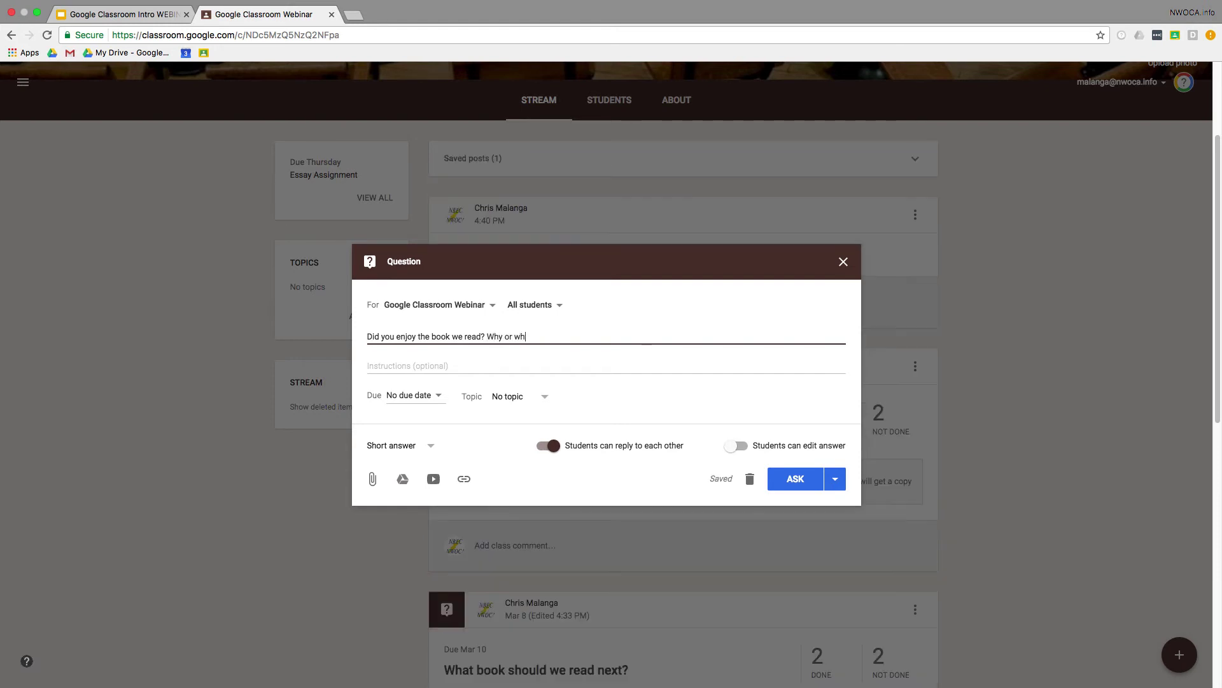
{"action": "type", "text": "y not?"}
{"action": "left_click", "coordinate": [546, 446]}
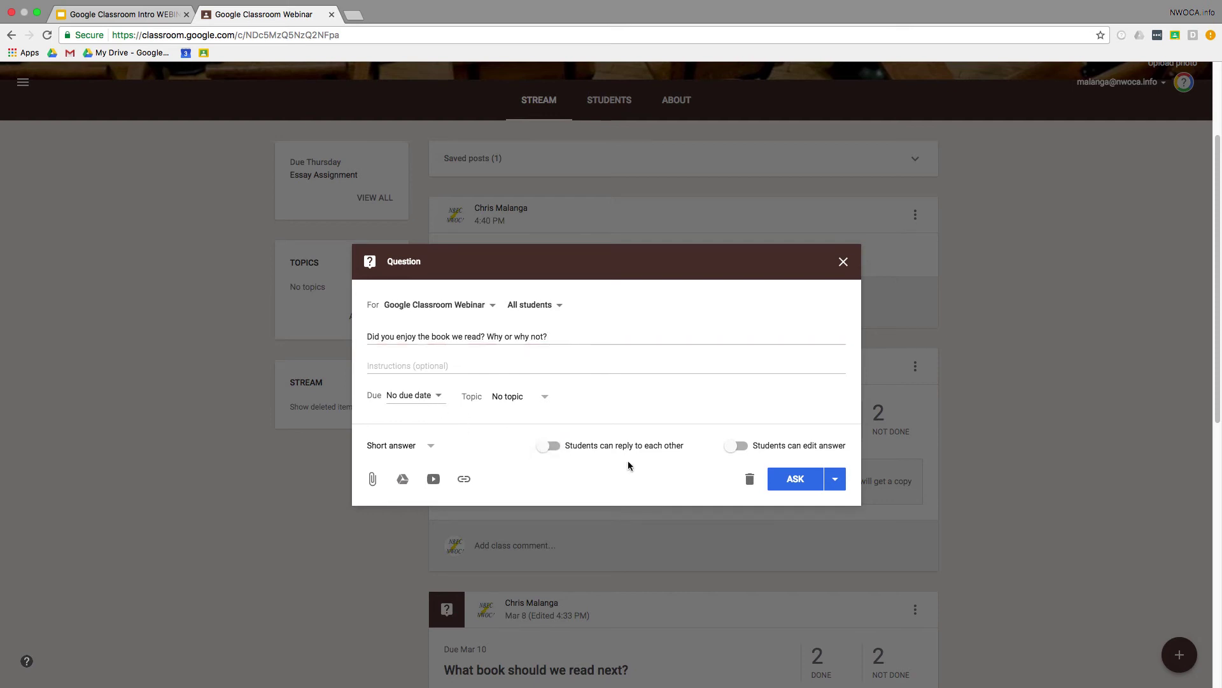
{"action": "left_click", "coordinate": [432, 449]}
{"action": "left_click", "coordinate": [428, 450]}
{"action": "left_click", "coordinate": [778, 490]}
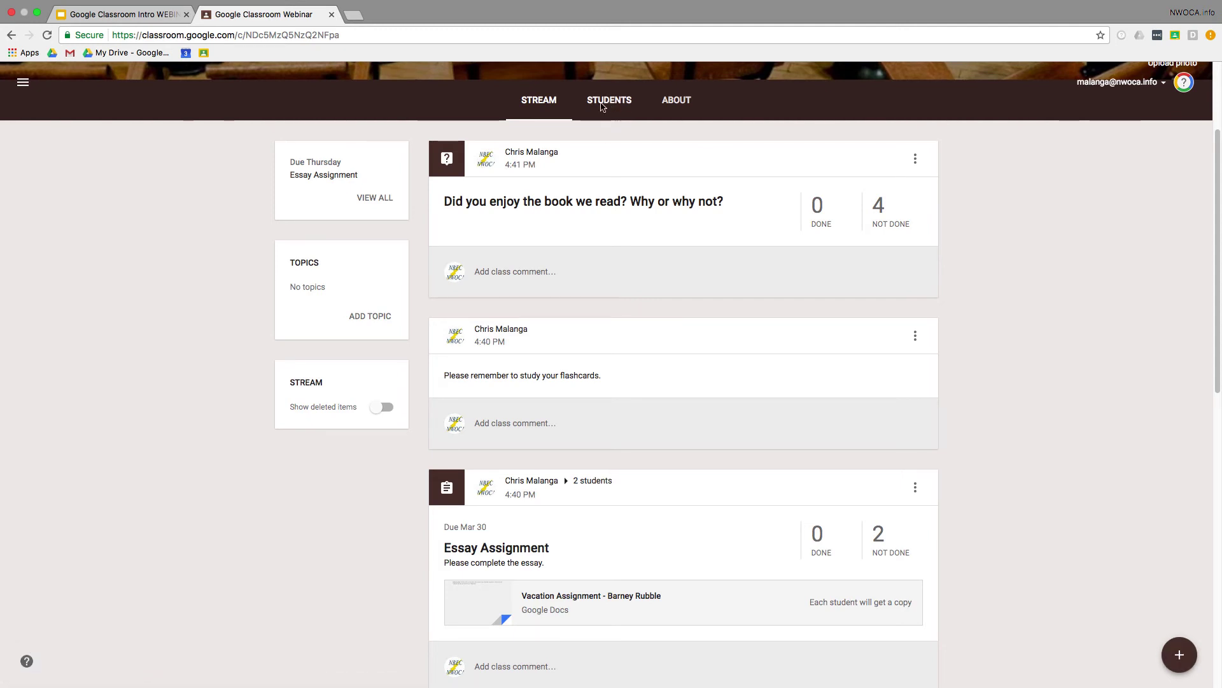
{"action": "left_click", "coordinate": [609, 101]}
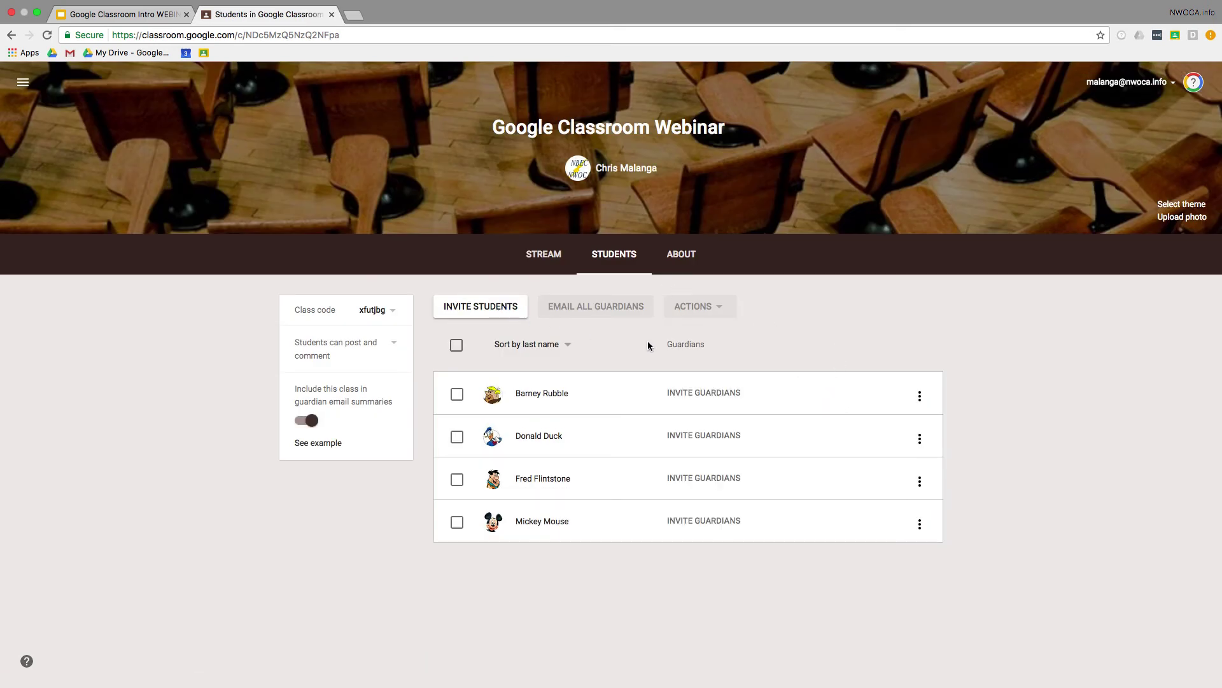
{"action": "left_click", "coordinate": [457, 346]}
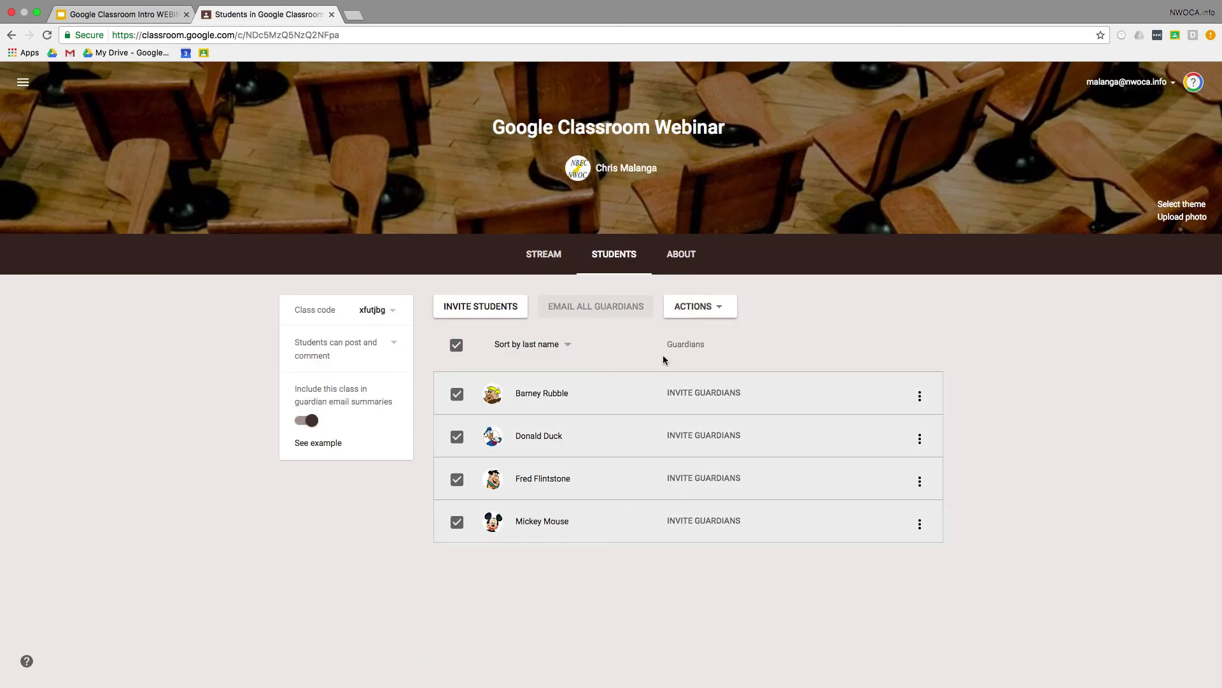
{"action": "left_click", "coordinate": [718, 316]}
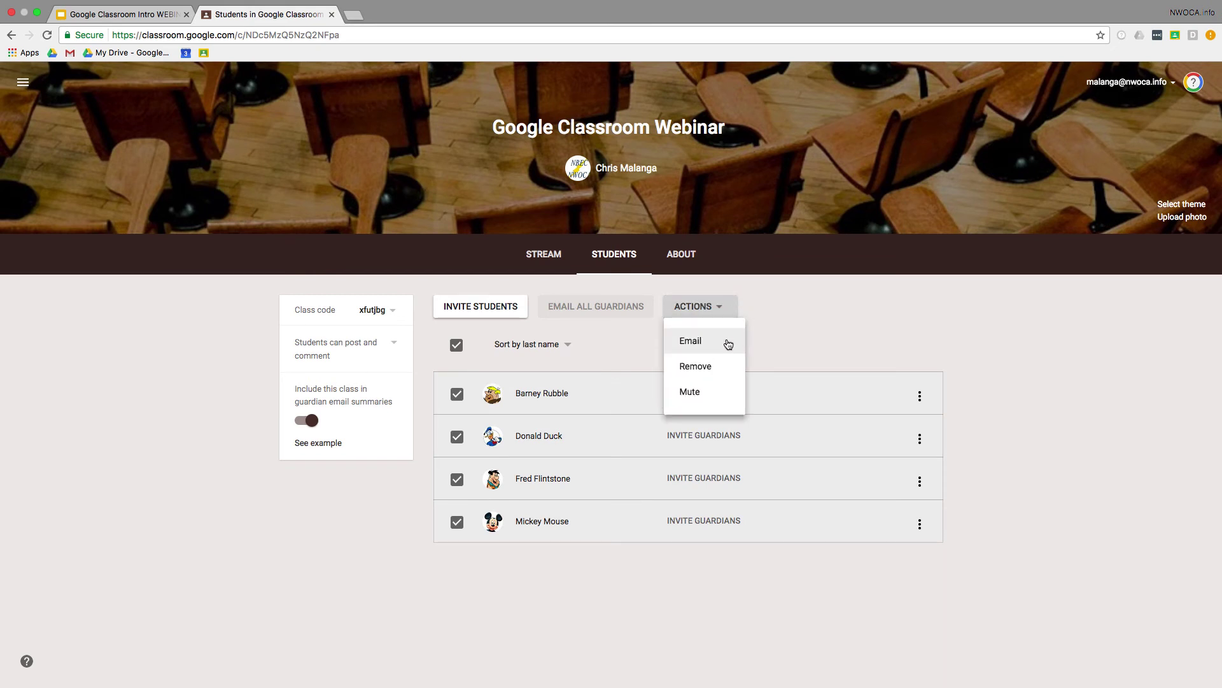
{"action": "left_click", "coordinate": [809, 335]}
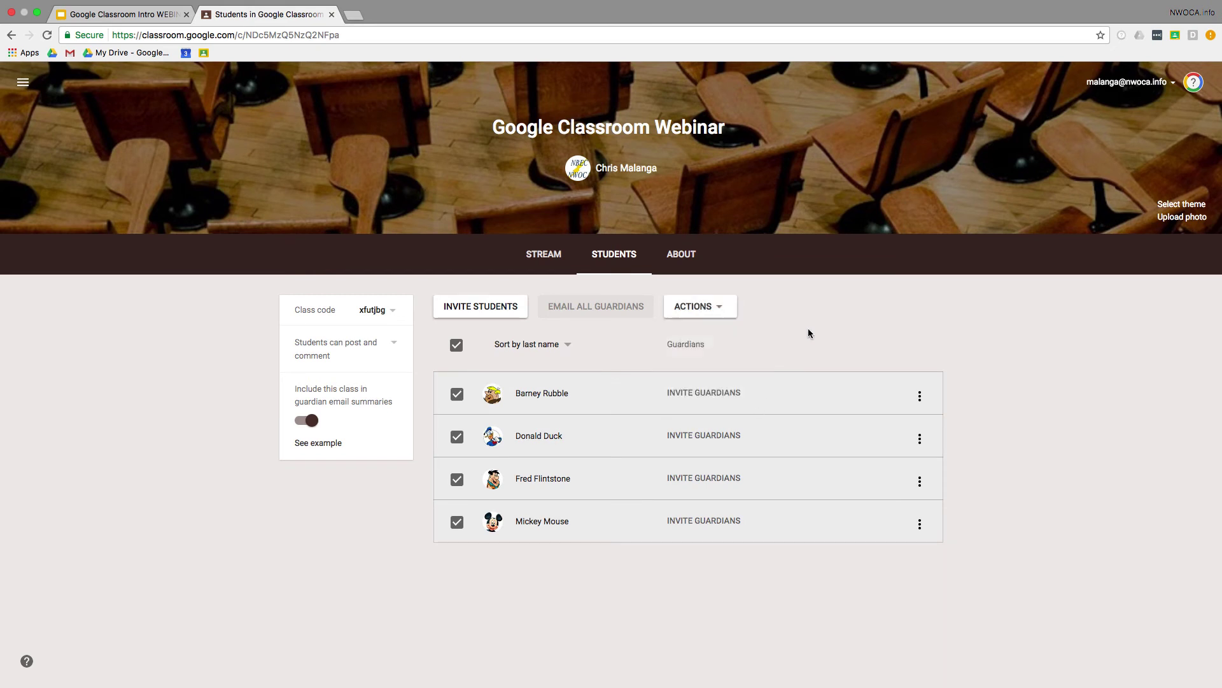
{"action": "left_click", "coordinate": [456, 345]}
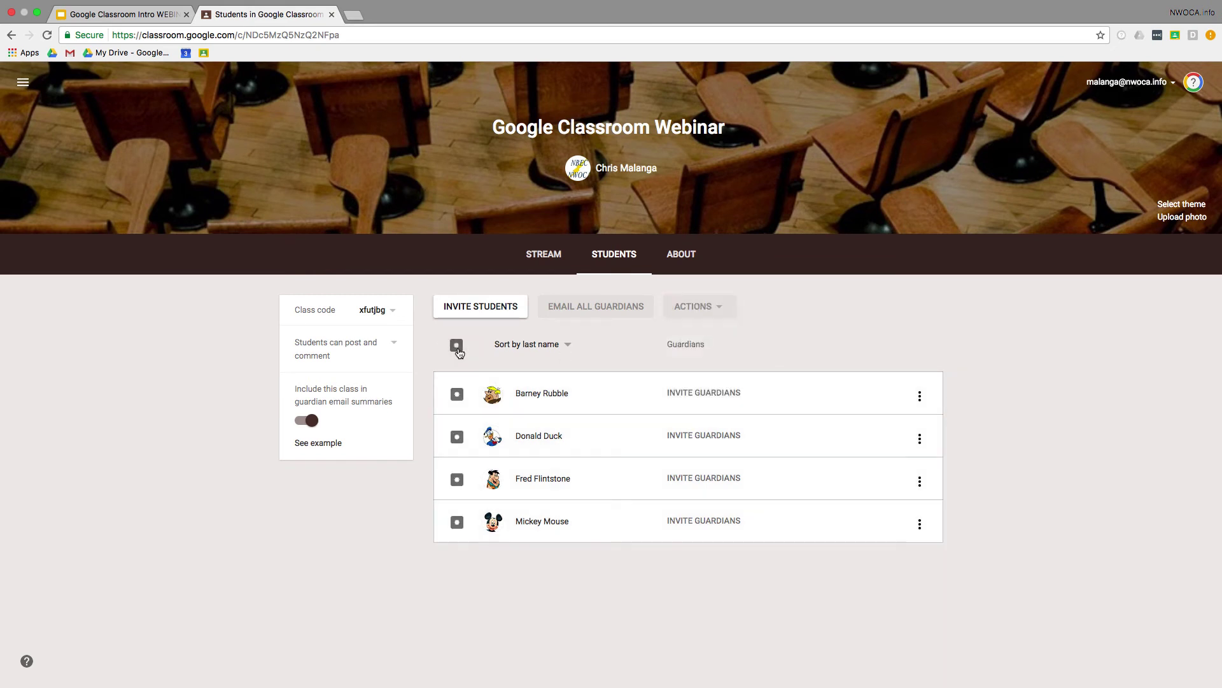
{"action": "left_click", "coordinate": [393, 349]}
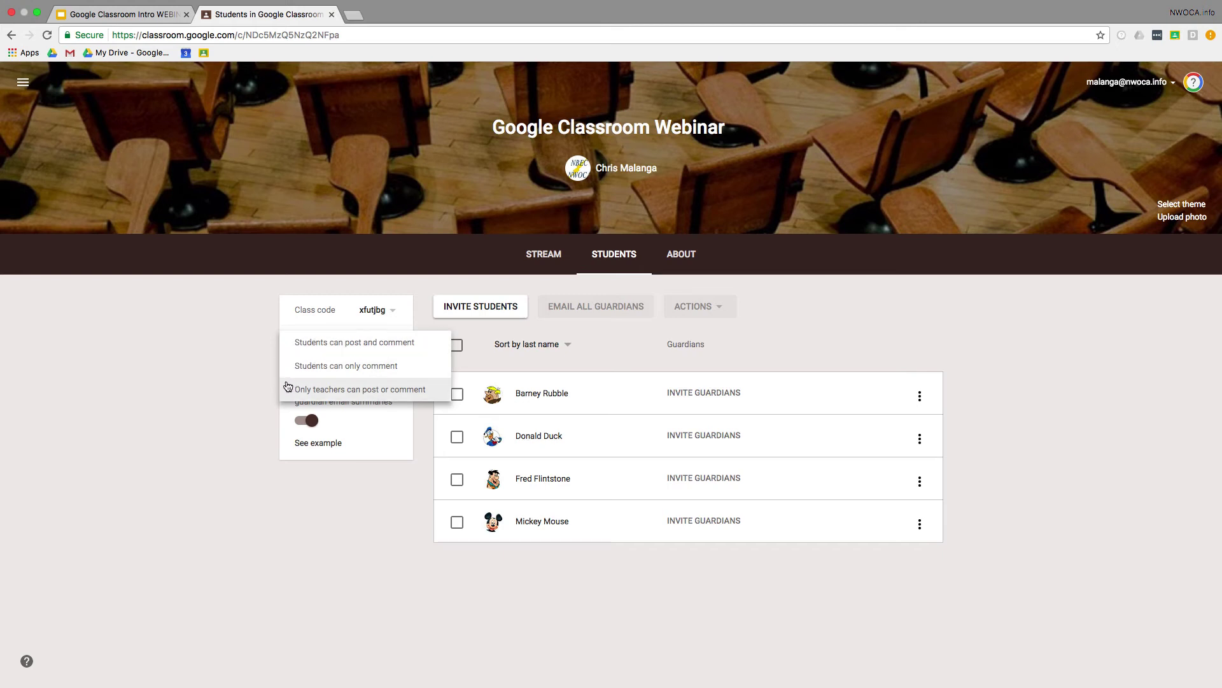
{"action": "left_click", "coordinate": [255, 403]}
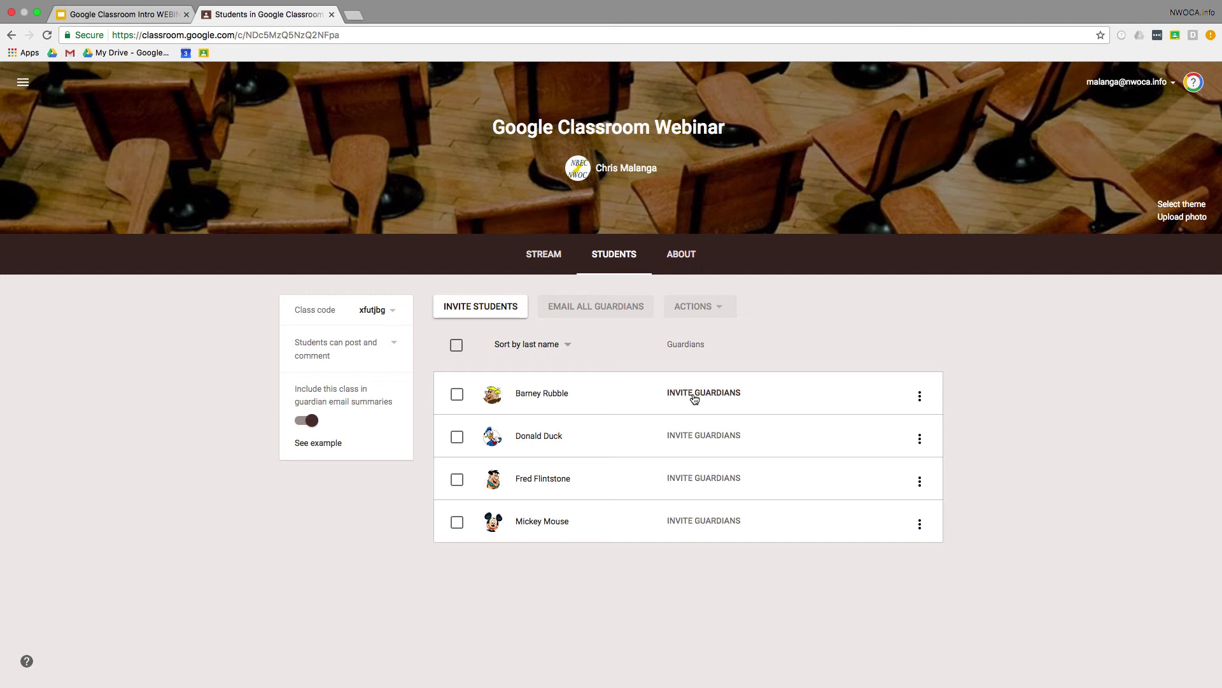
Step: Invite the first student's guardian by their e-mail address, then view the example guardian summary
{"action": "left_click", "coordinate": [694, 398]}
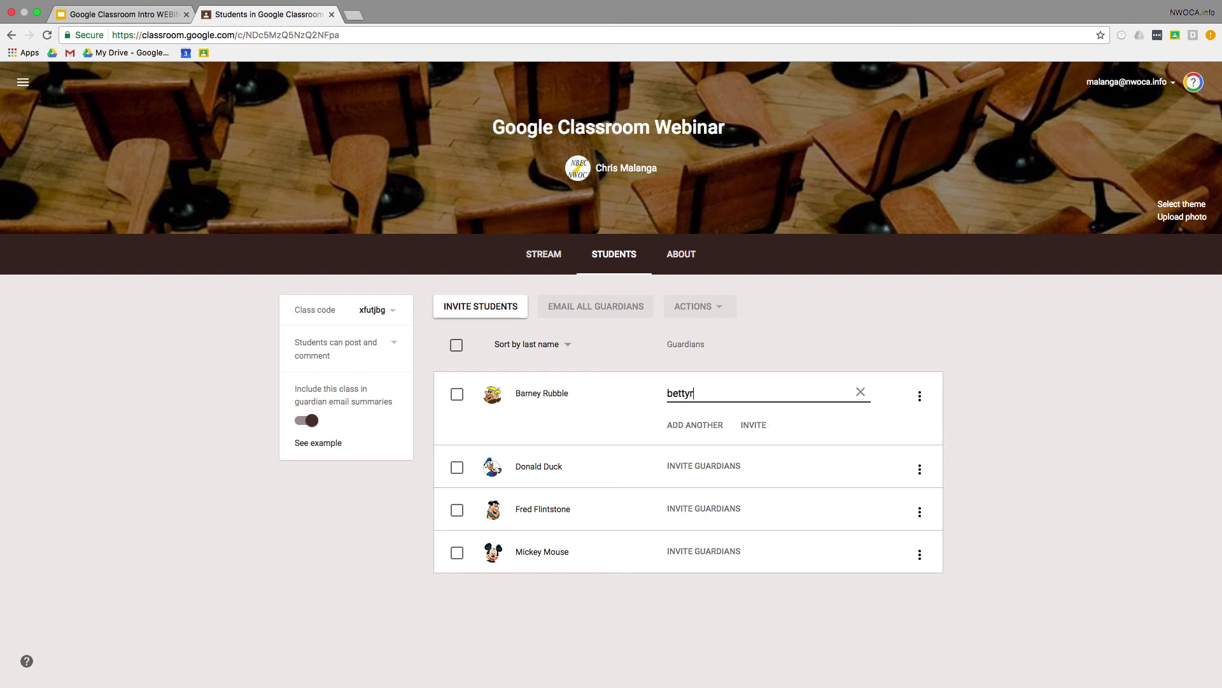
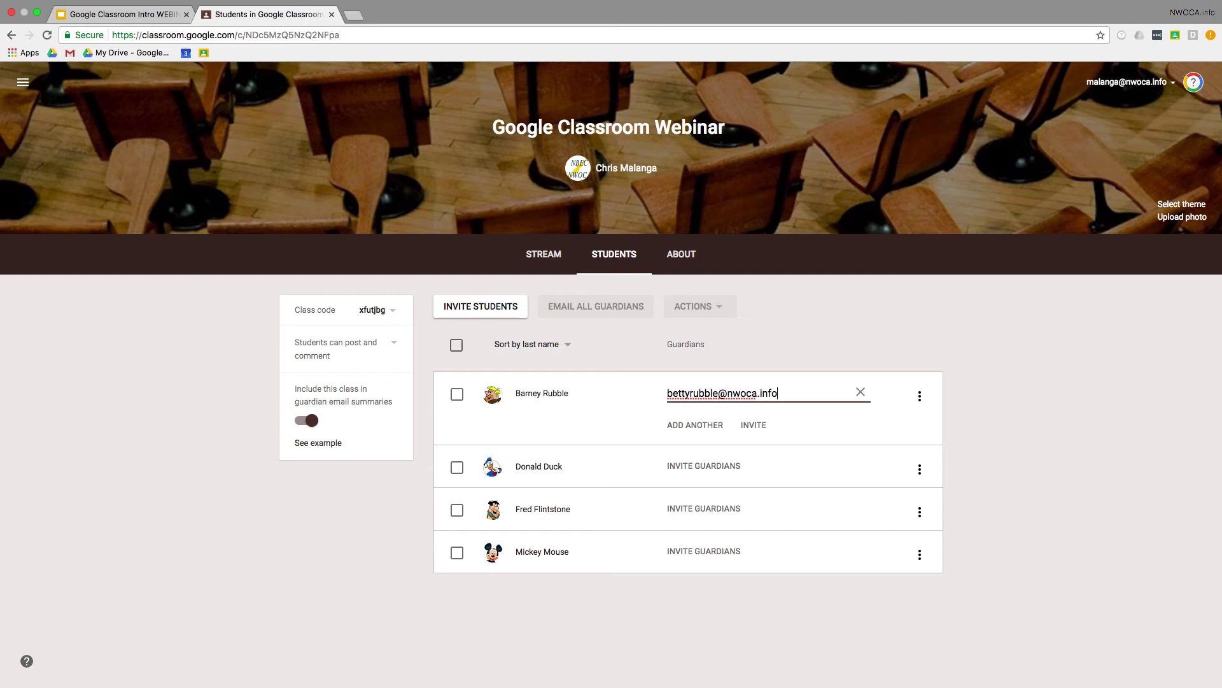
{"action": "left_click", "coordinate": [749, 424]}
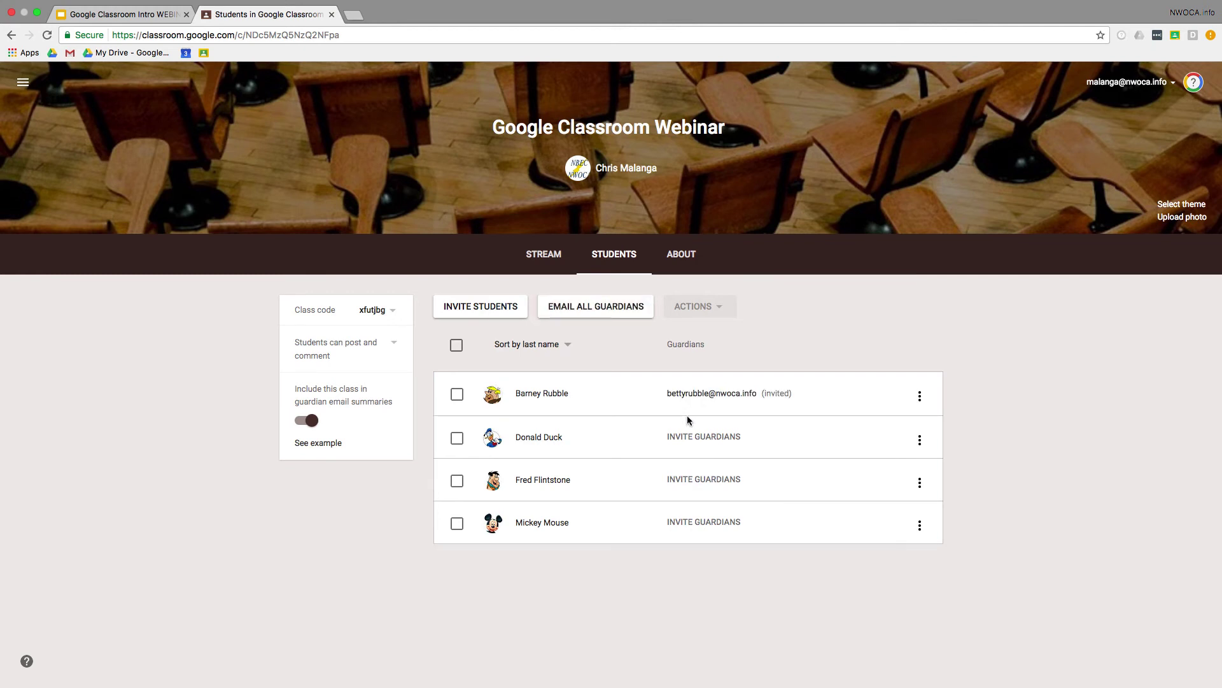
{"action": "left_click", "coordinate": [330, 443]}
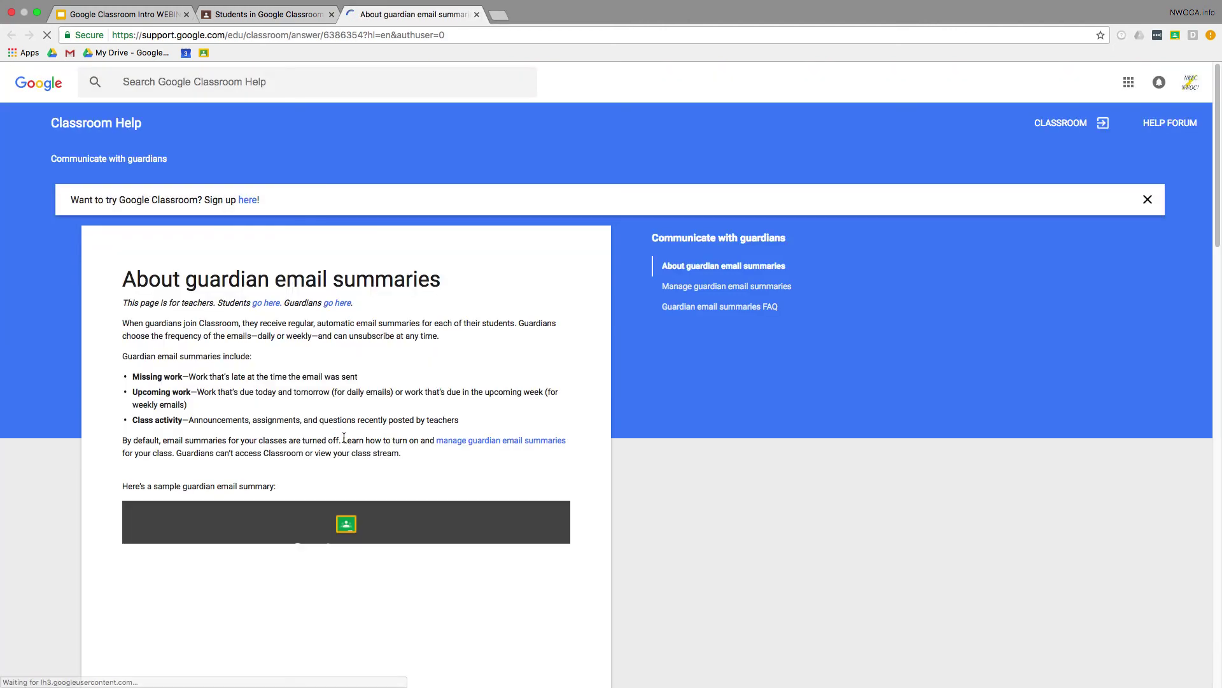
{"action": "scroll", "coordinate": [343, 438], "scroll_direction": "down", "scroll_amount": 6}
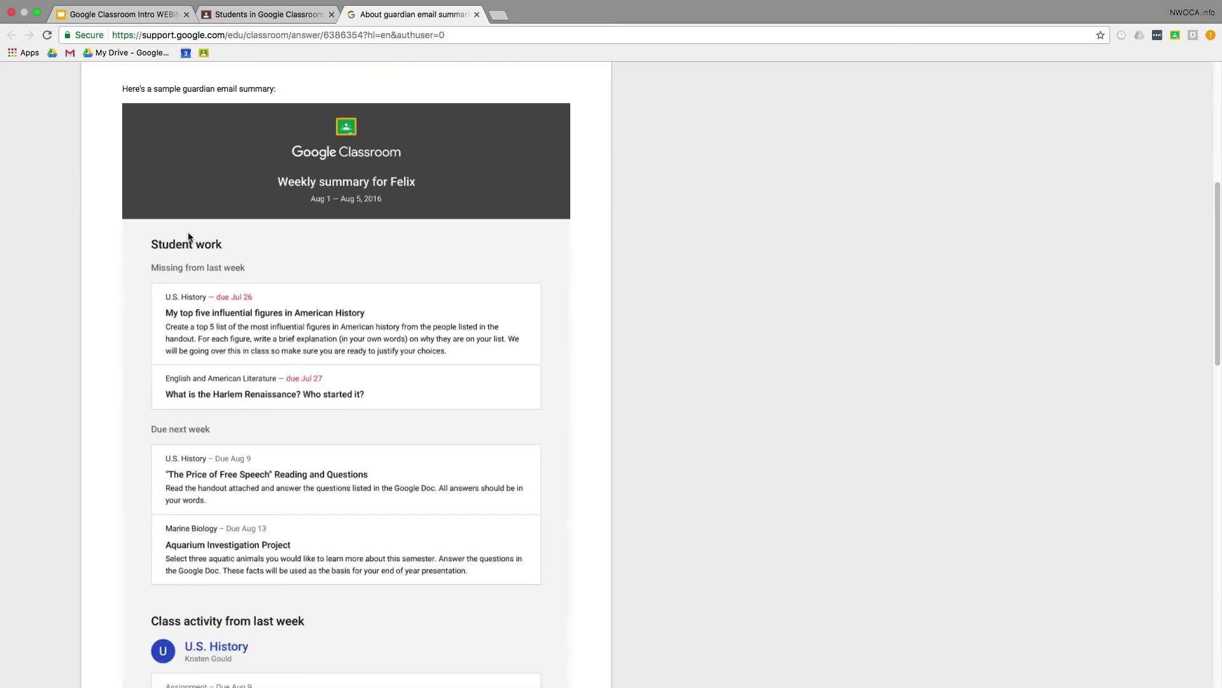
{"action": "scroll", "coordinate": [188, 487], "scroll_direction": "down", "scroll_amount": 3}
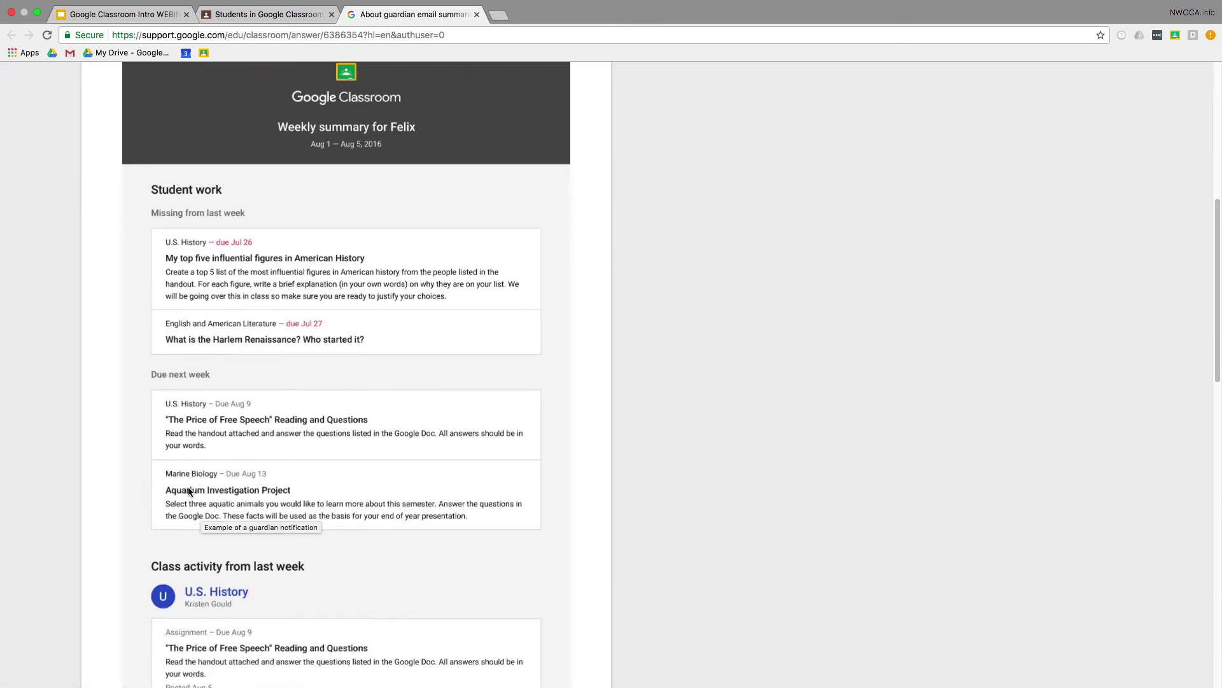
{"action": "scroll", "coordinate": [327, 284], "scroll_direction": "down", "scroll_amount": 1}
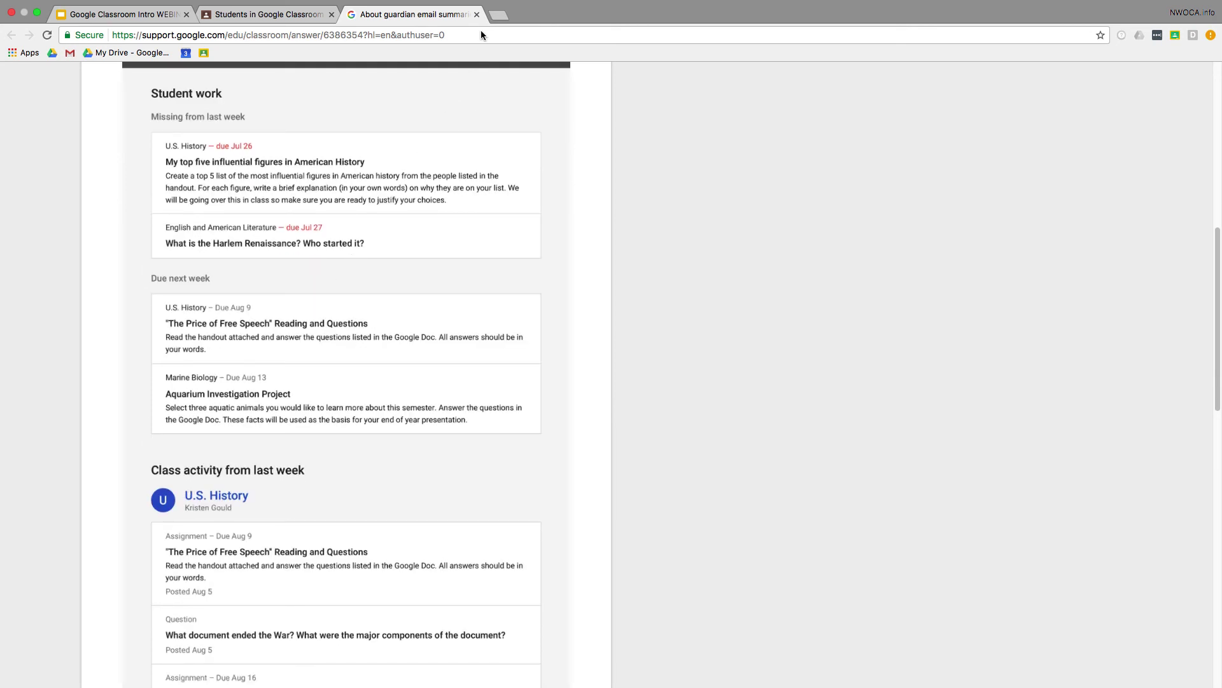
{"action": "left_click", "coordinate": [476, 14]}
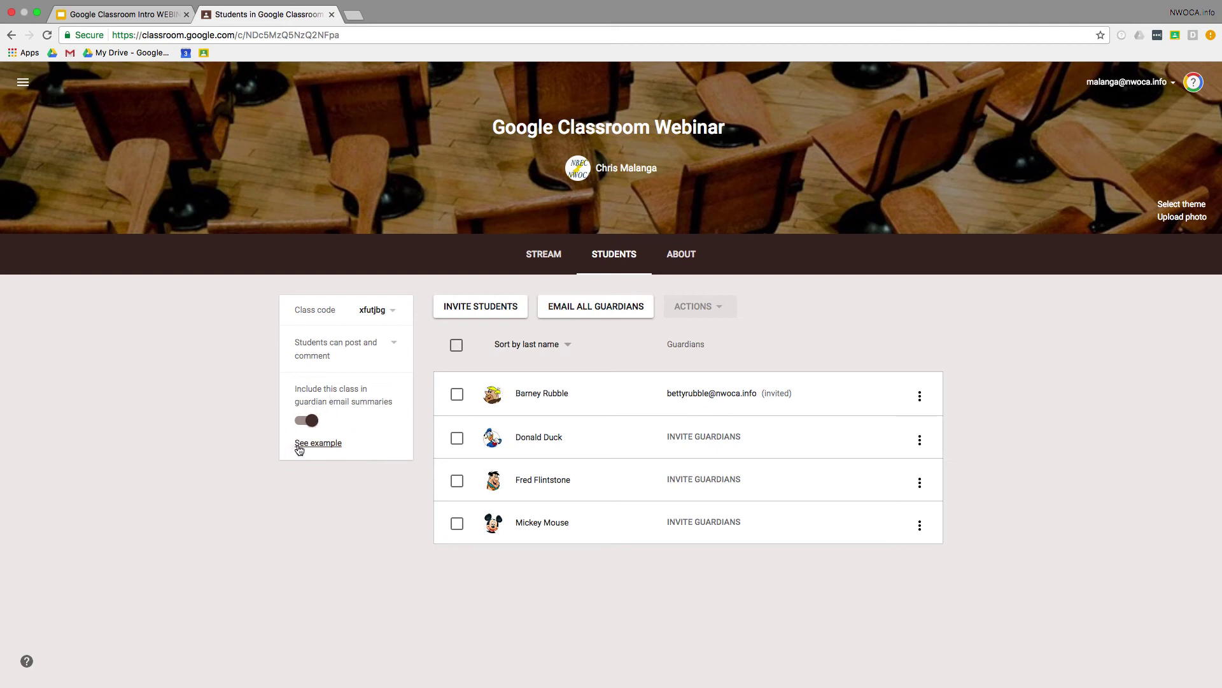
{"action": "left_click", "coordinate": [701, 254]}
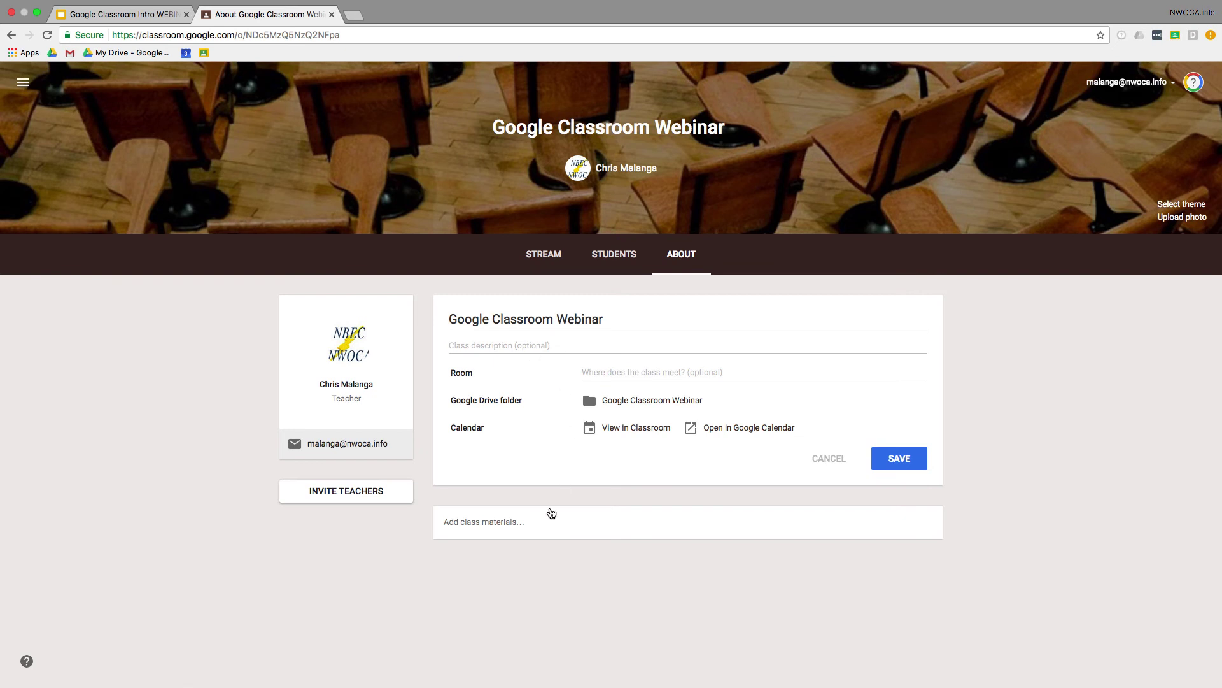
Step: Start a new class material and search YouTube for 'google classroo'
{"action": "left_click", "coordinate": [526, 524]}
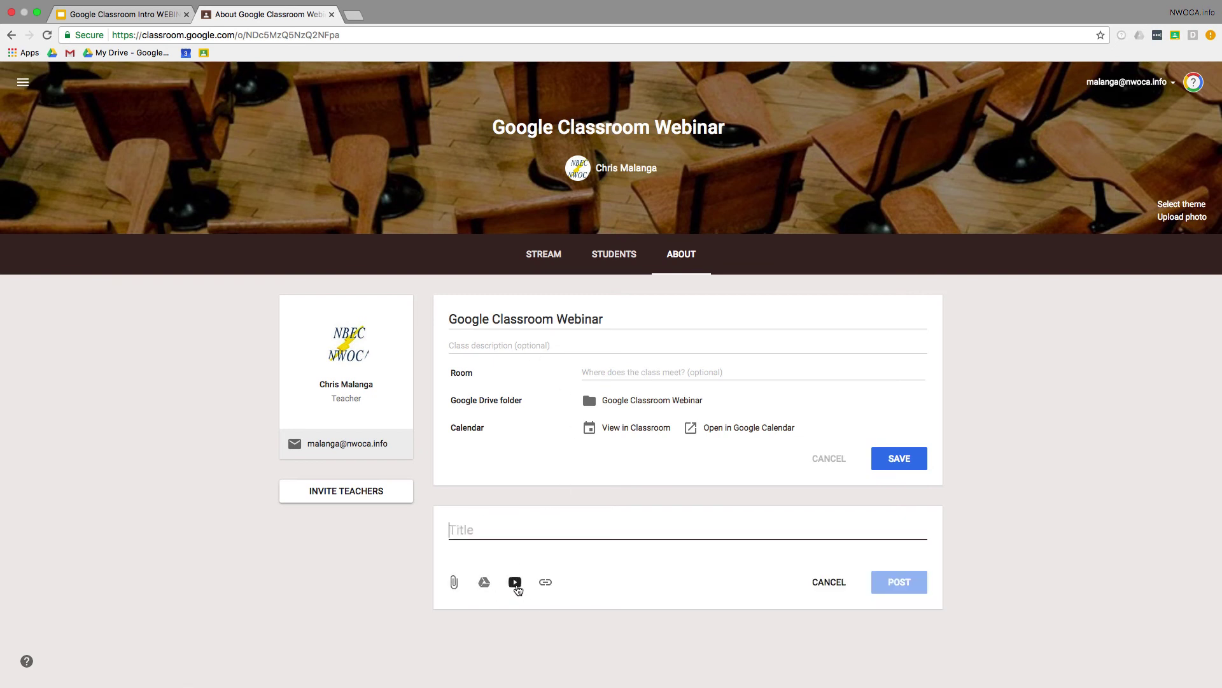
{"action": "left_click", "coordinate": [516, 586]}
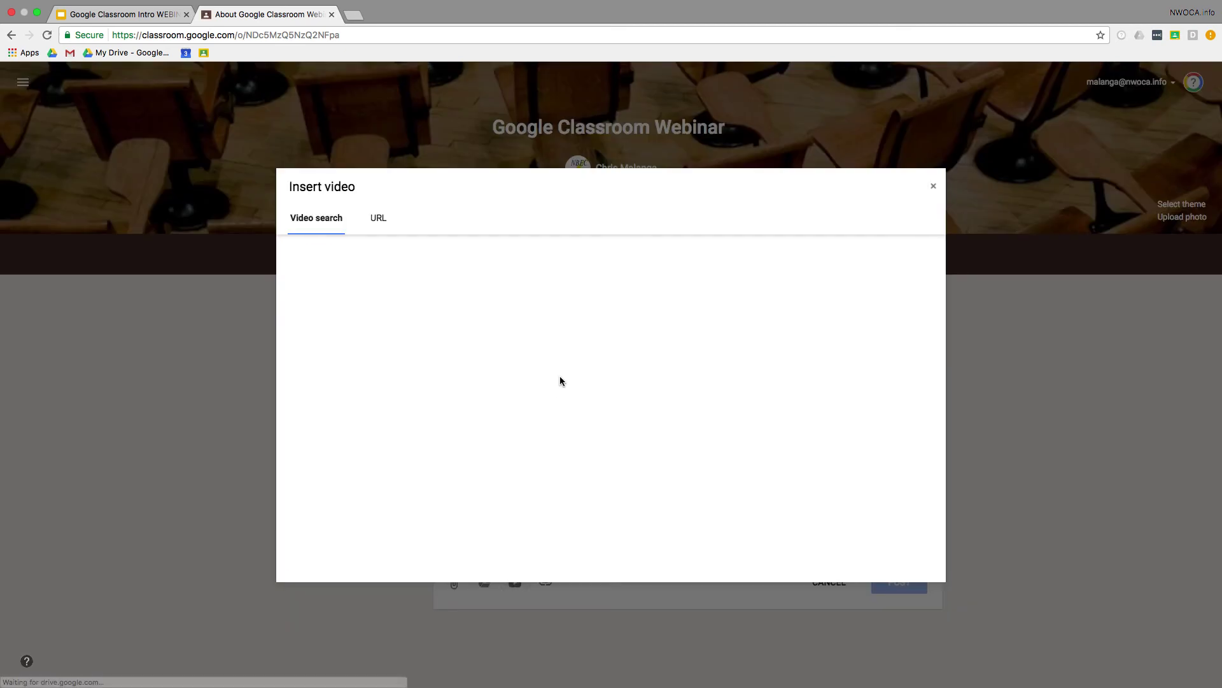
{"action": "type", "text": "gool"}
{"action": "type", "text": "g"}
{"action": "key", "text": "BackSpace"}
{"action": "key", "text": "BackSpace"}
{"action": "type", "text": "gle classroom intro"}
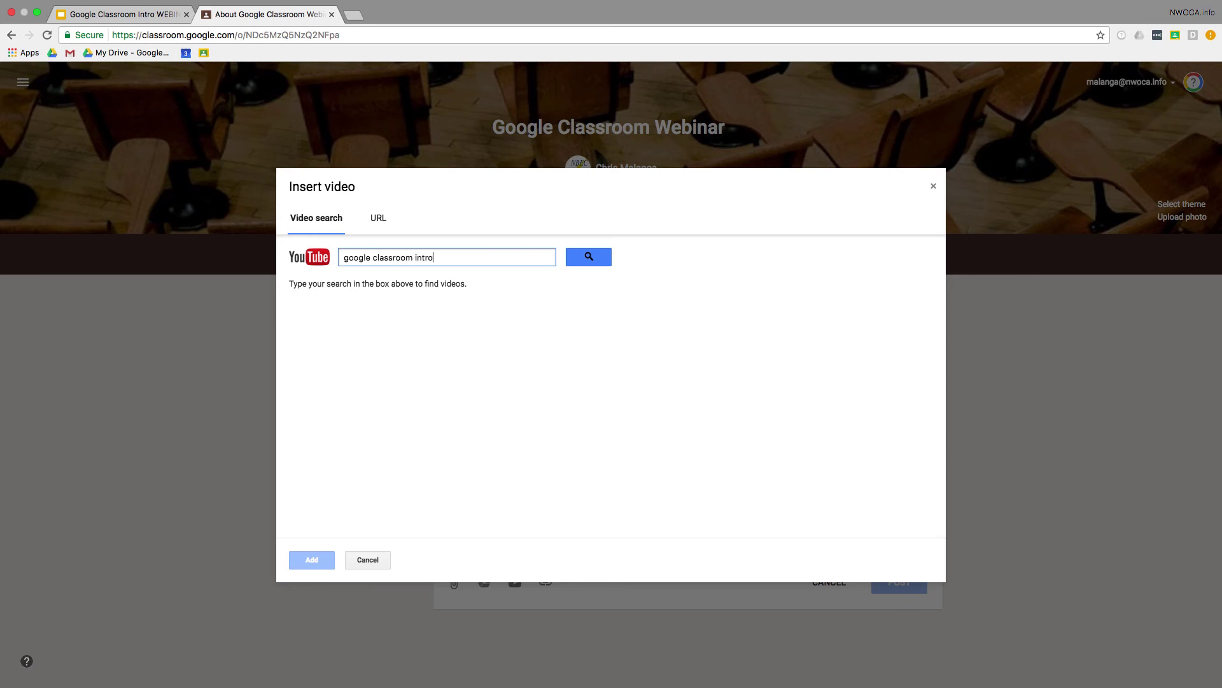
{"action": "key", "text": "Return"}
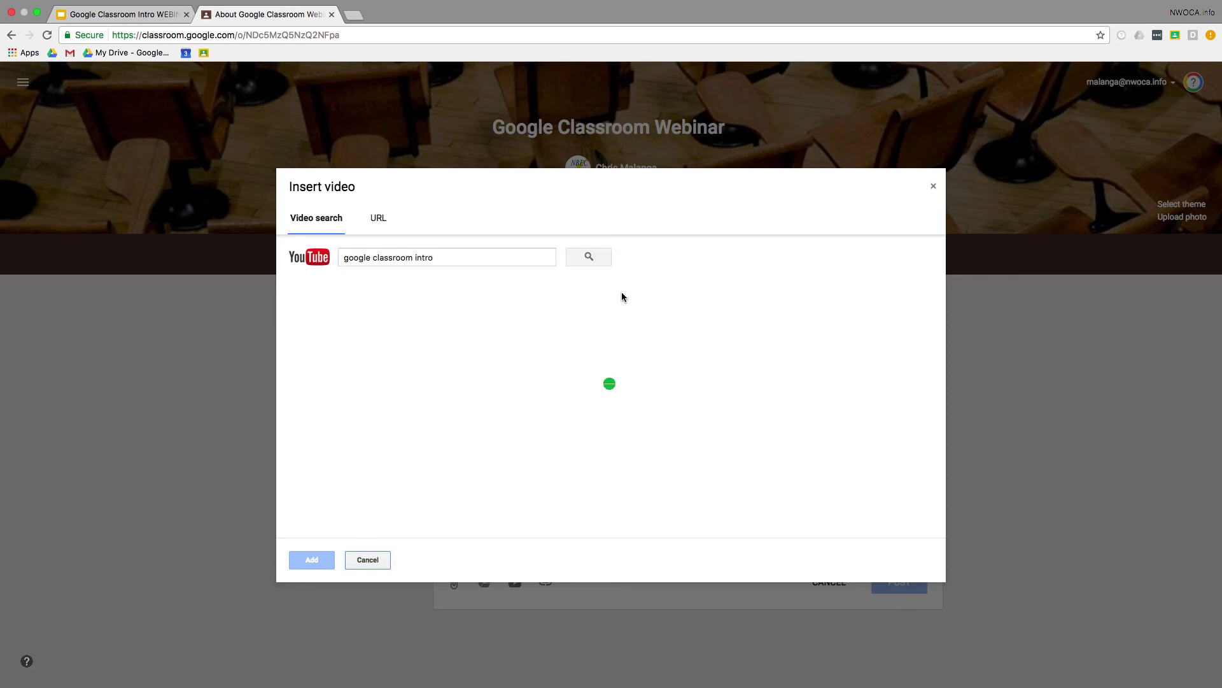
Step: Add the video 'Previewing a new Classroom by Google' and post it as class material
{"action": "scroll", "coordinate": [552, 384], "scroll_direction": "down", "scroll_amount": 1}
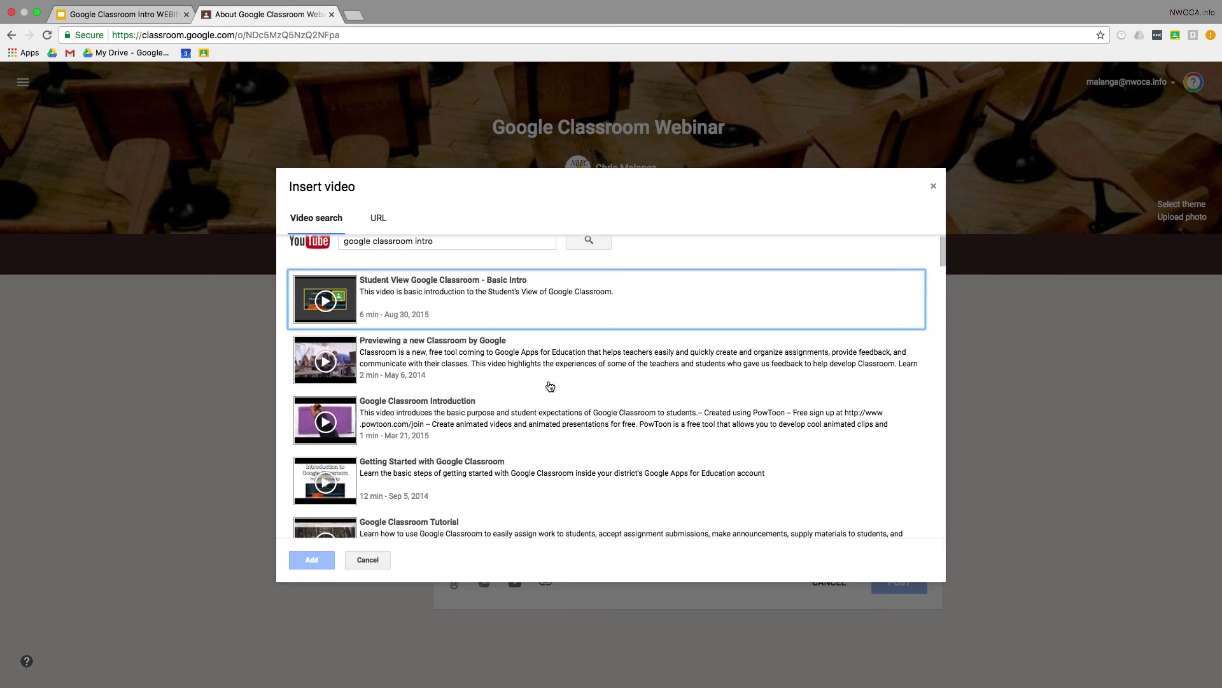
{"action": "left_click", "coordinate": [515, 374]}
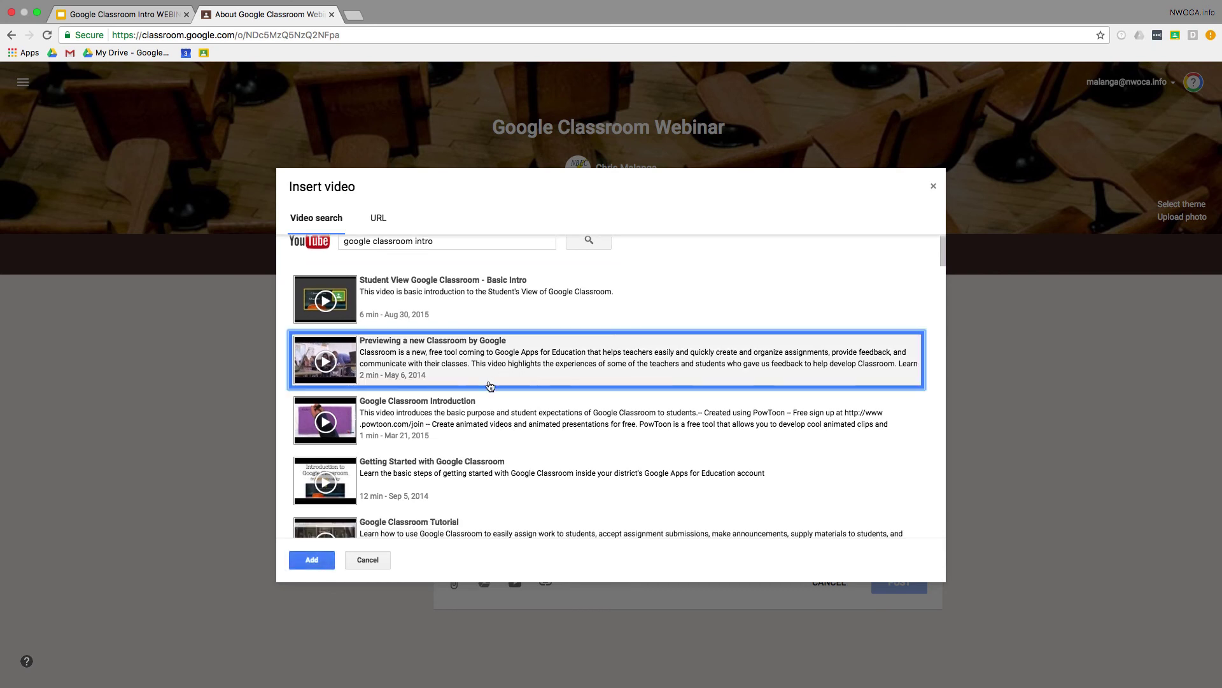
{"action": "left_click", "coordinate": [327, 560]}
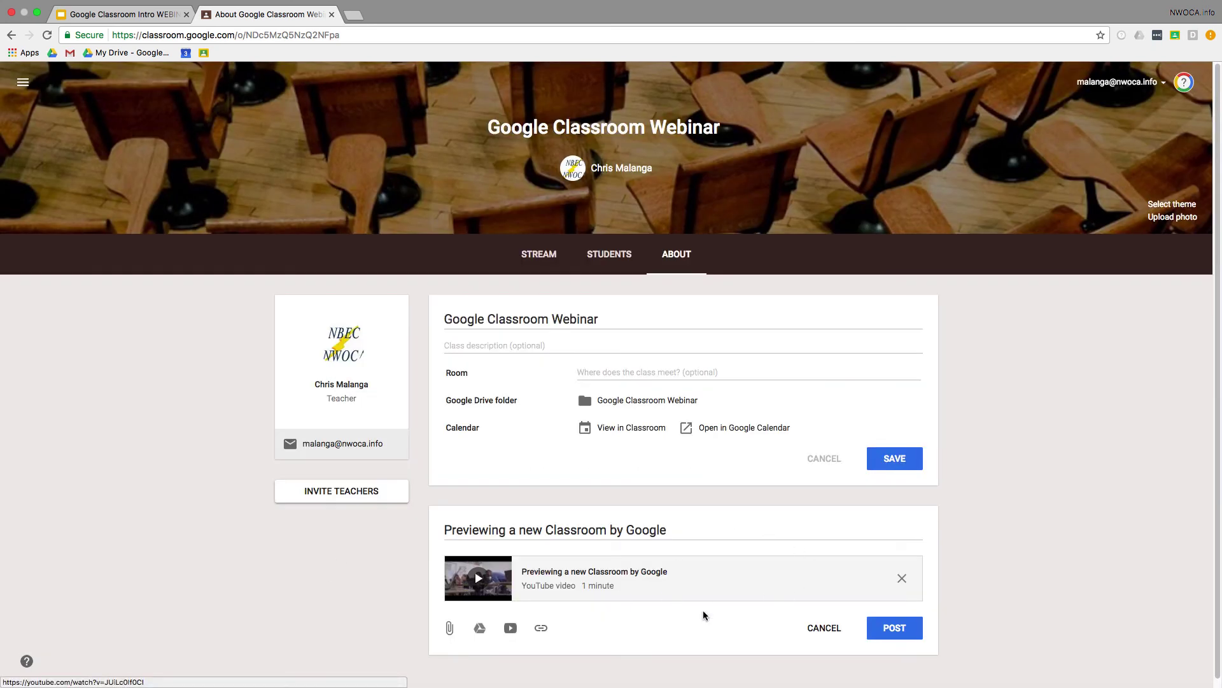
{"action": "left_click", "coordinate": [893, 630]}
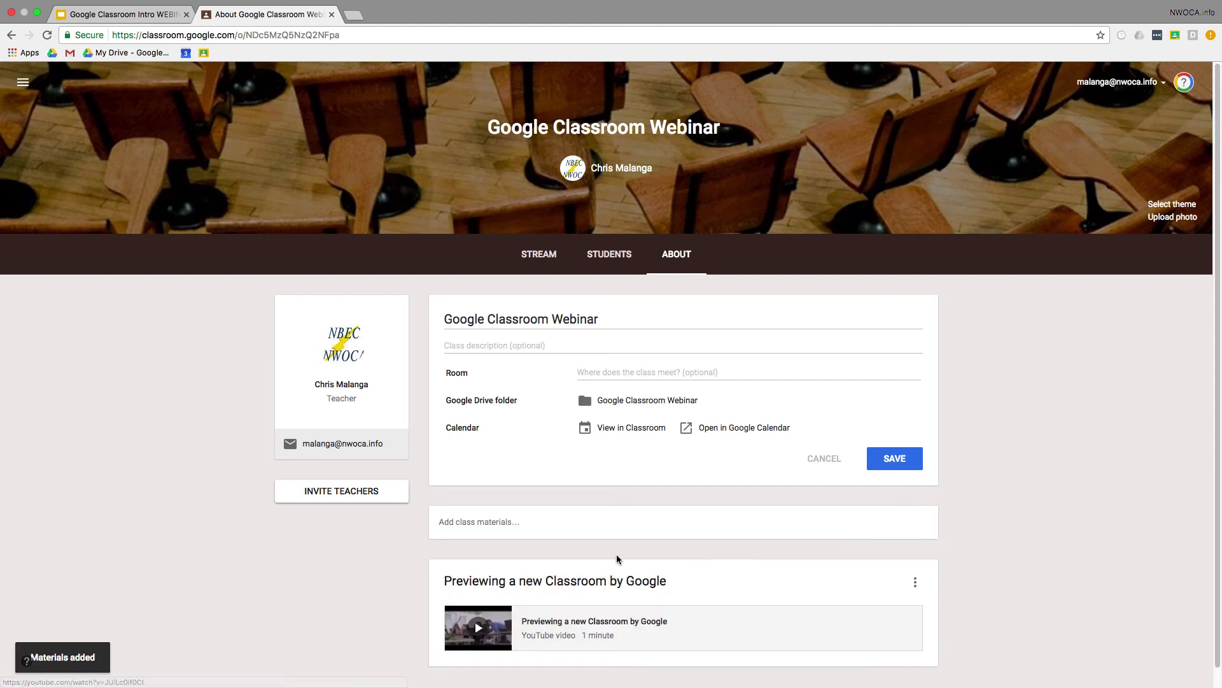
{"action": "scroll", "coordinate": [605, 600], "scroll_direction": "down", "scroll_amount": 1}
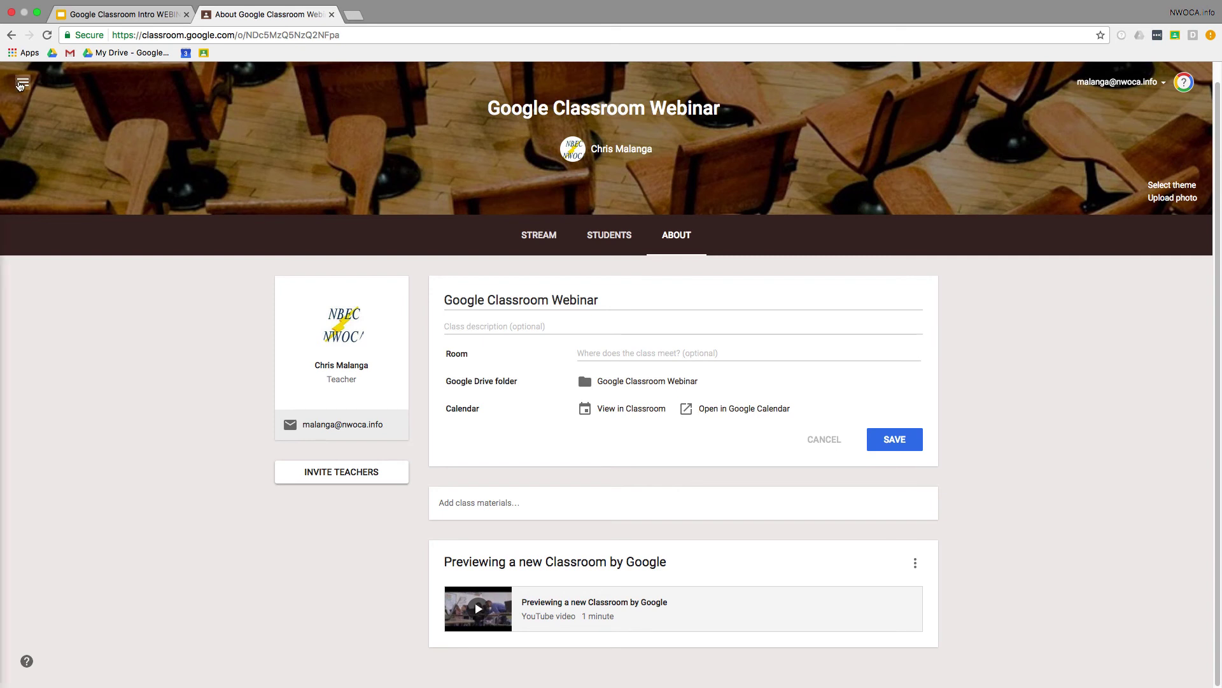
Step: Go to the Work page from the navigation menu to see To Review items for all classes
{"action": "left_click", "coordinate": [21, 83]}
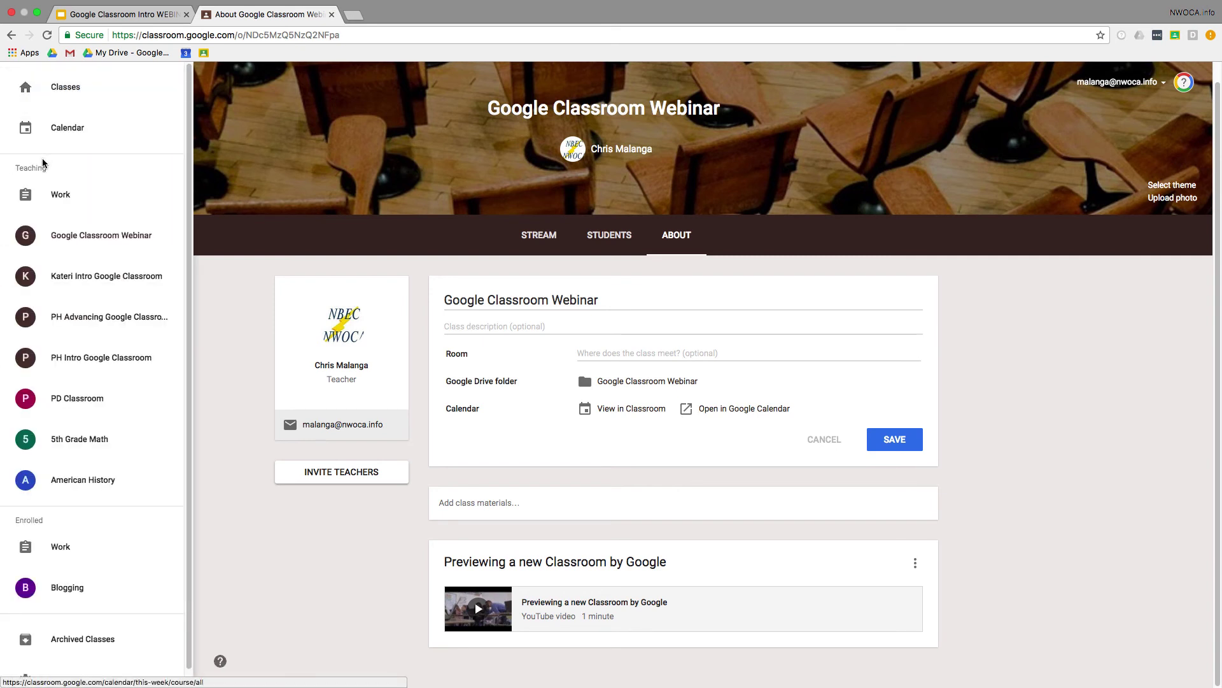
{"action": "left_click", "coordinate": [55, 193]}
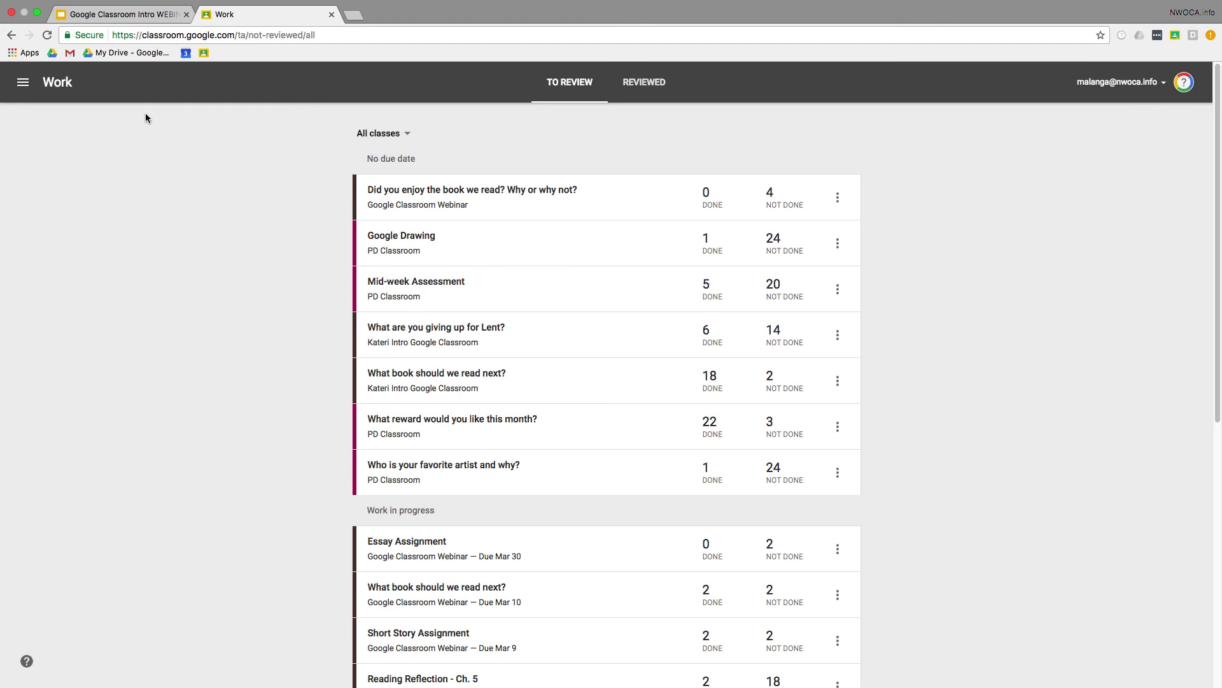
Step: Present the Google Classroom Intro WEBINAR deck starting from slide 43, 'We are here to help!'
{"action": "left_click", "coordinate": [93, 18]}
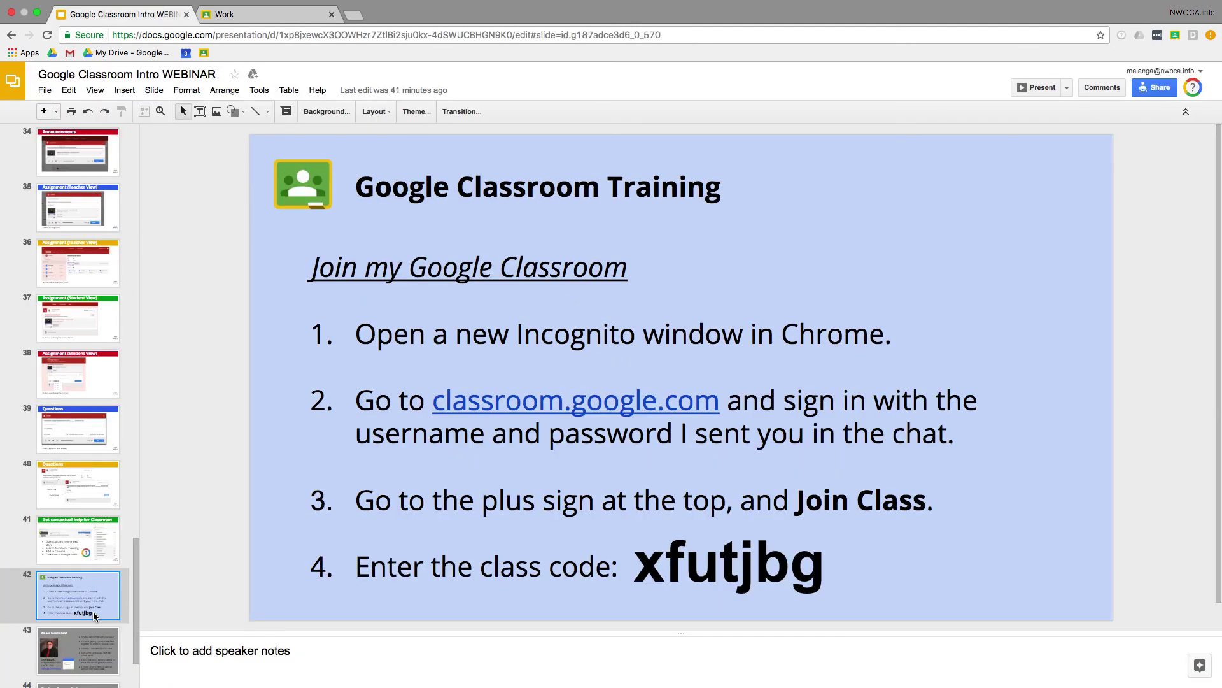
{"action": "left_click", "coordinate": [91, 635]}
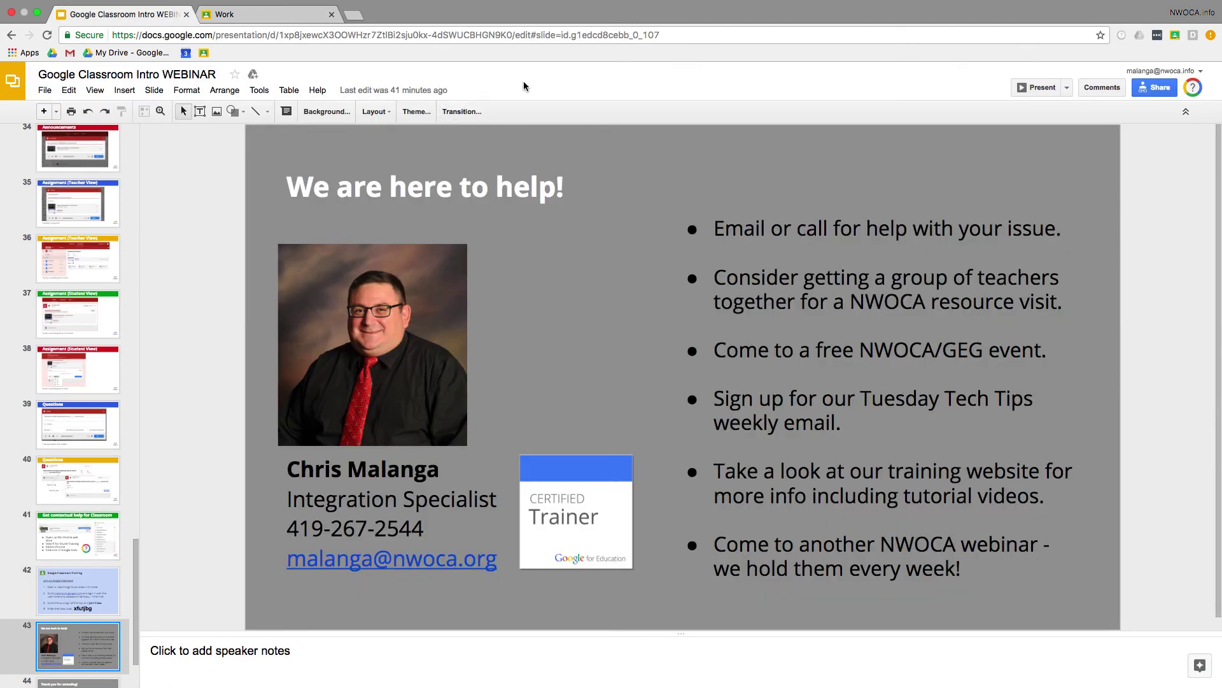
{"action": "left_click", "coordinate": [1021, 94]}
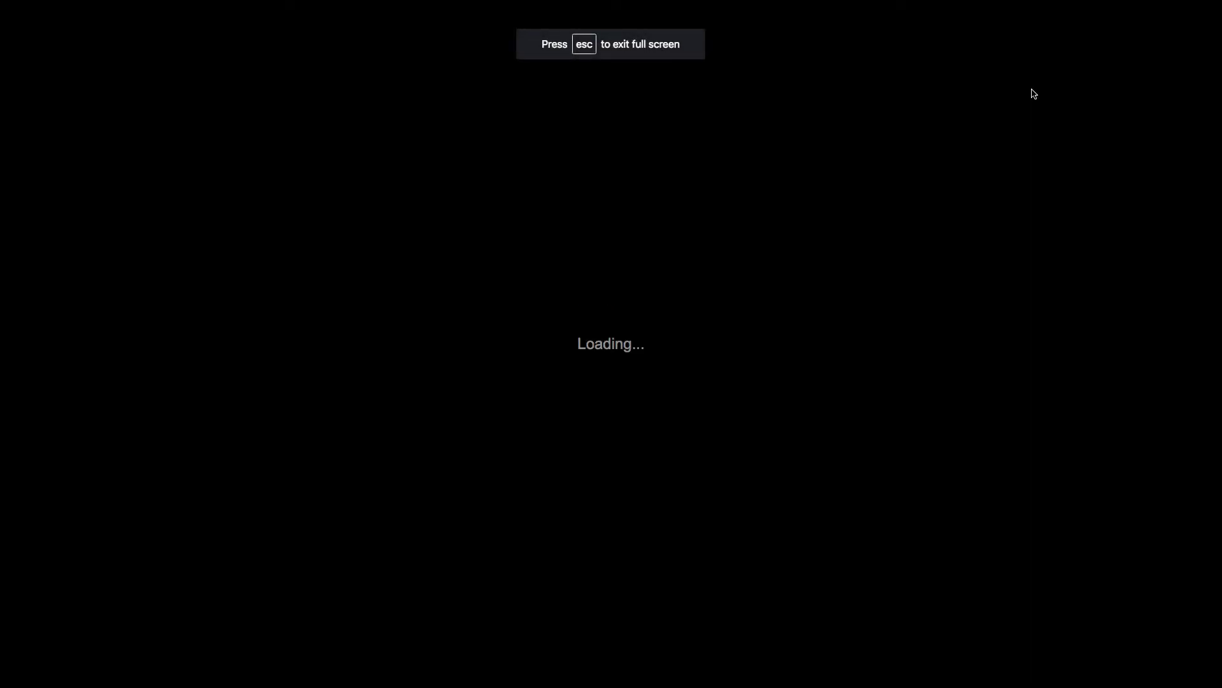